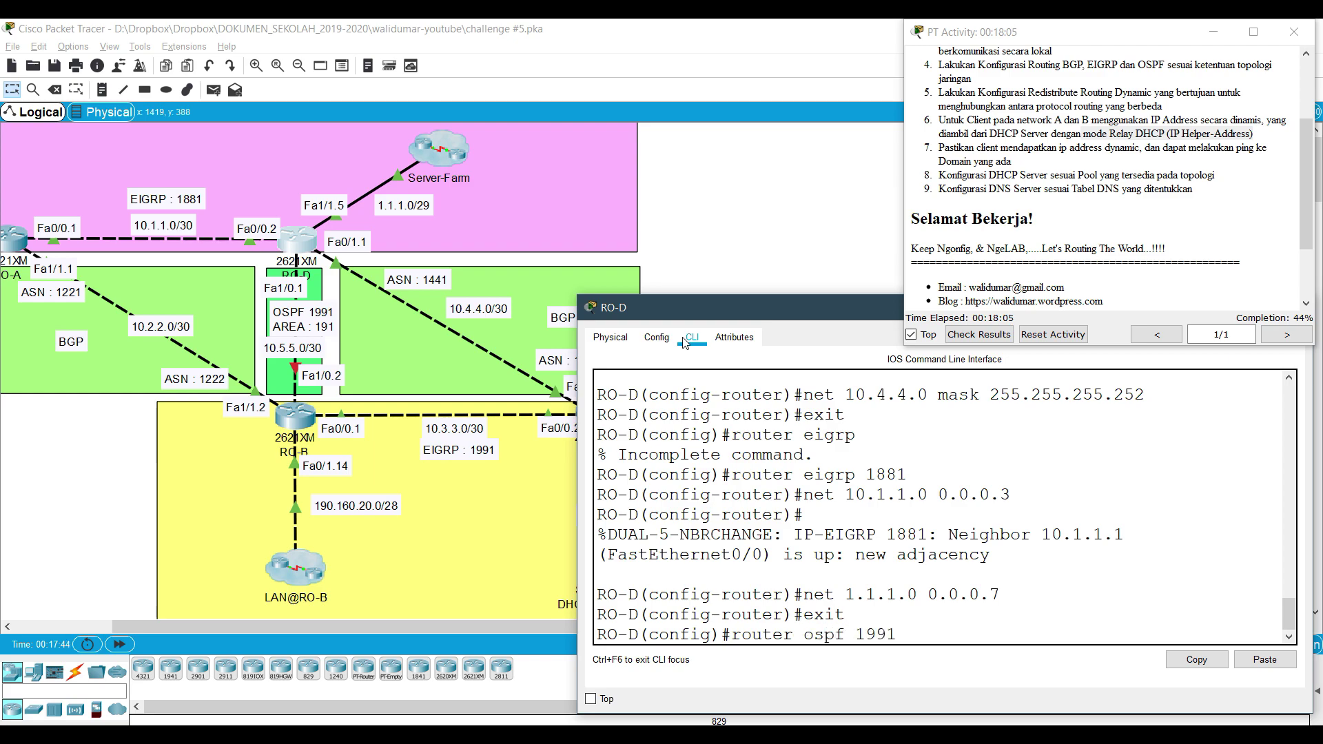
- Configure OSPF process 1991 on RO-D, advertising network 10.5.5.0 with wildcard 0.0.0.3 in area 191
key("Return")
type("ne")
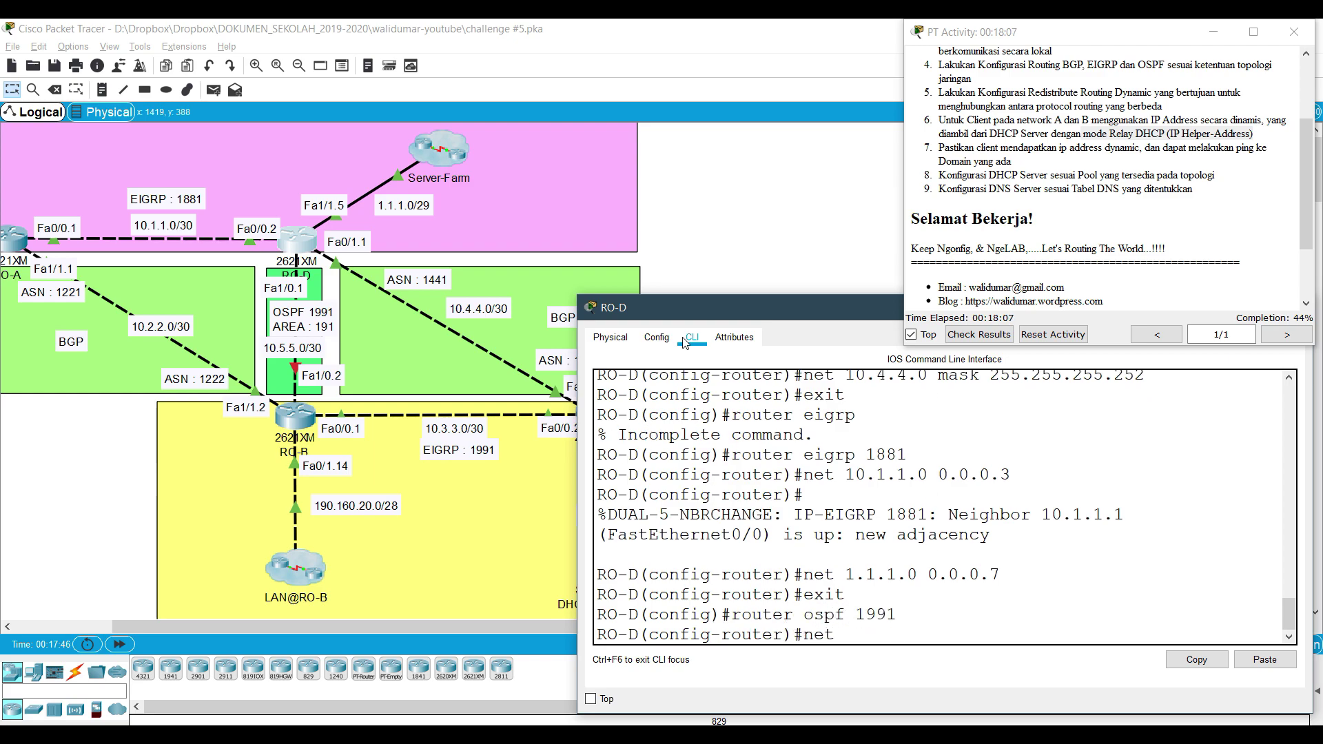
type("t 10.5.5.0 0.0.0.3 area 191")
key("Return")
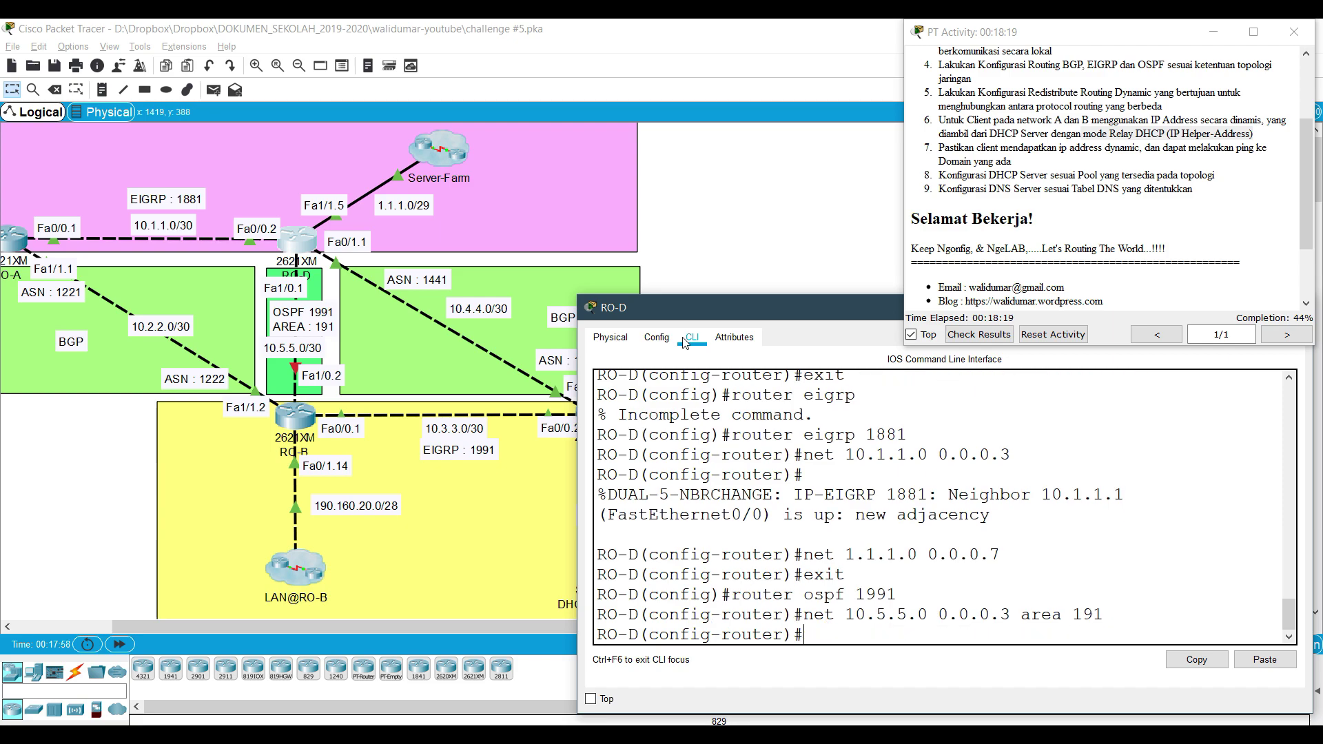
type("exit")
key("Return")
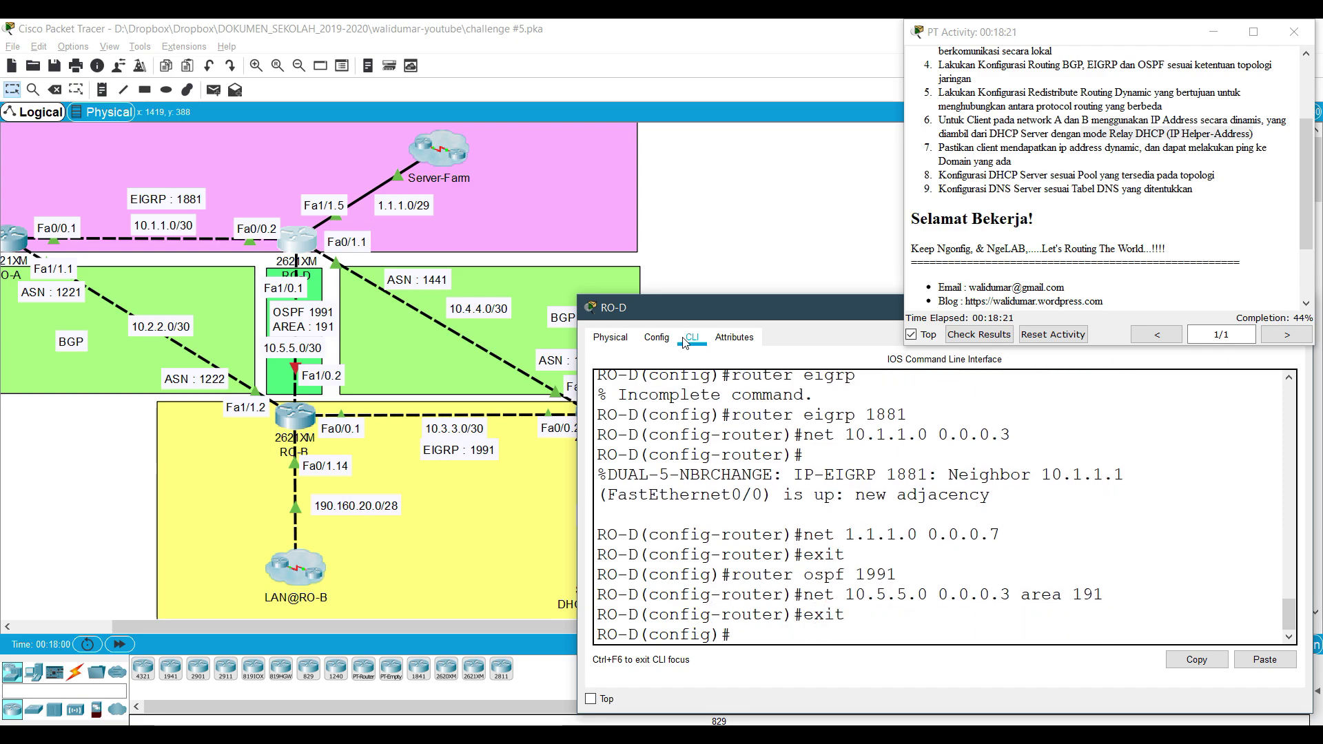
- Assign 10.5.5.1 with mask 255.255.255.252 to RO-D's interface fa1/0, enable the interface, and close the router's window
type("int fa1/0")
key("Return")
type("ig-if)#i")
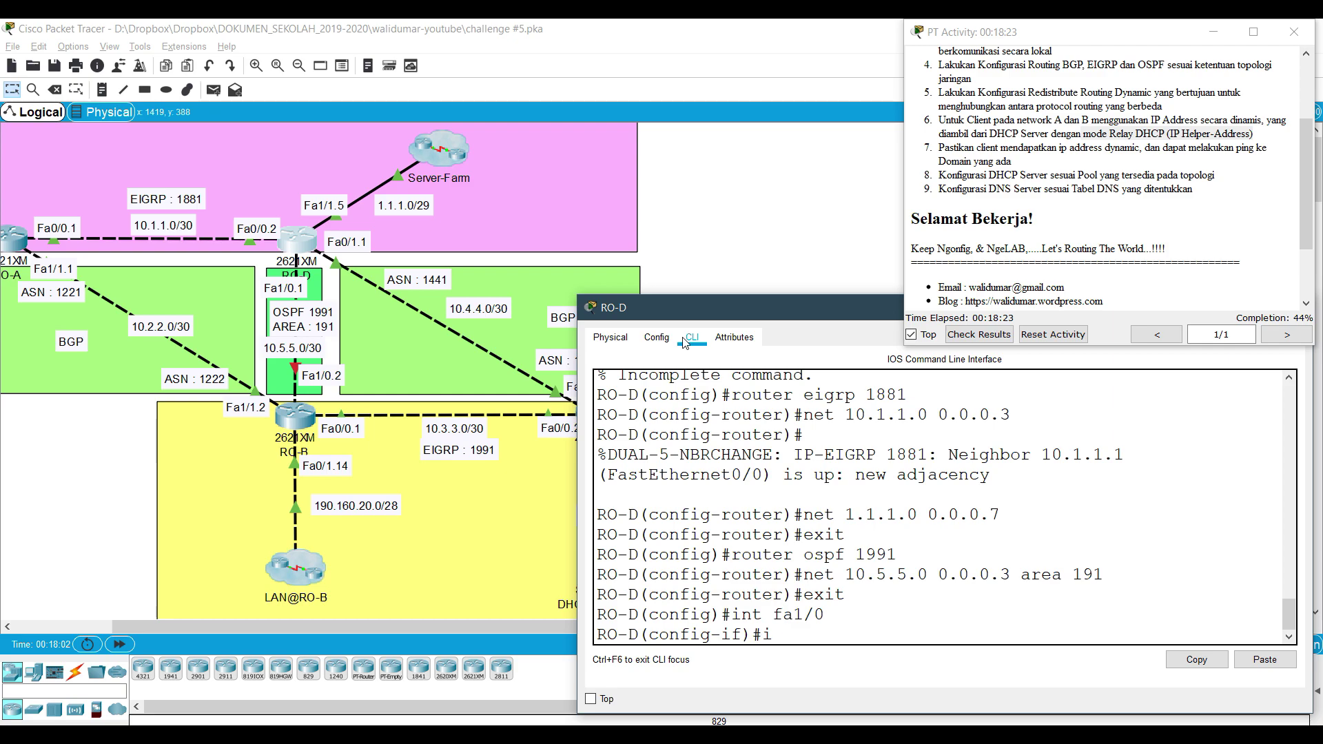
type("p add 10.5.5.1 255.255.")
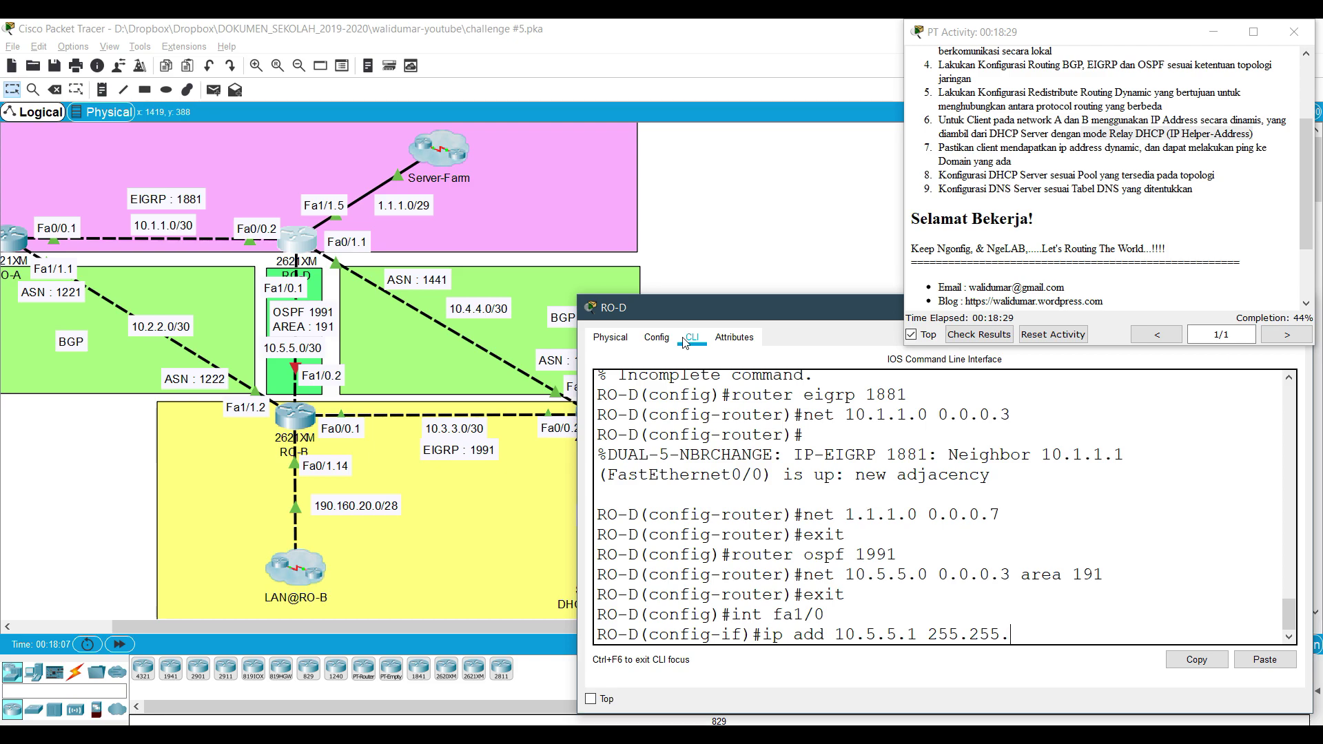
type("255.252")
key("Return")
type("no shutdown")
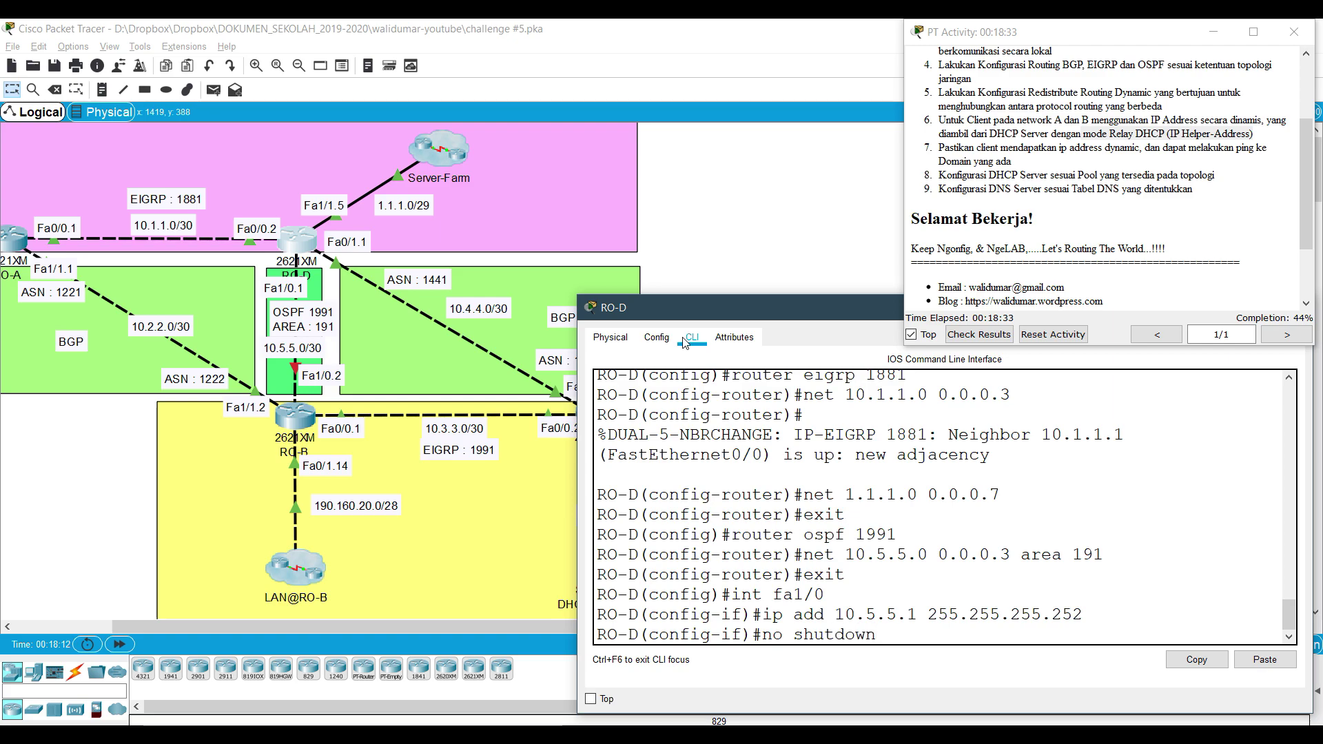
key("Return")
type("exit")
key("Return")
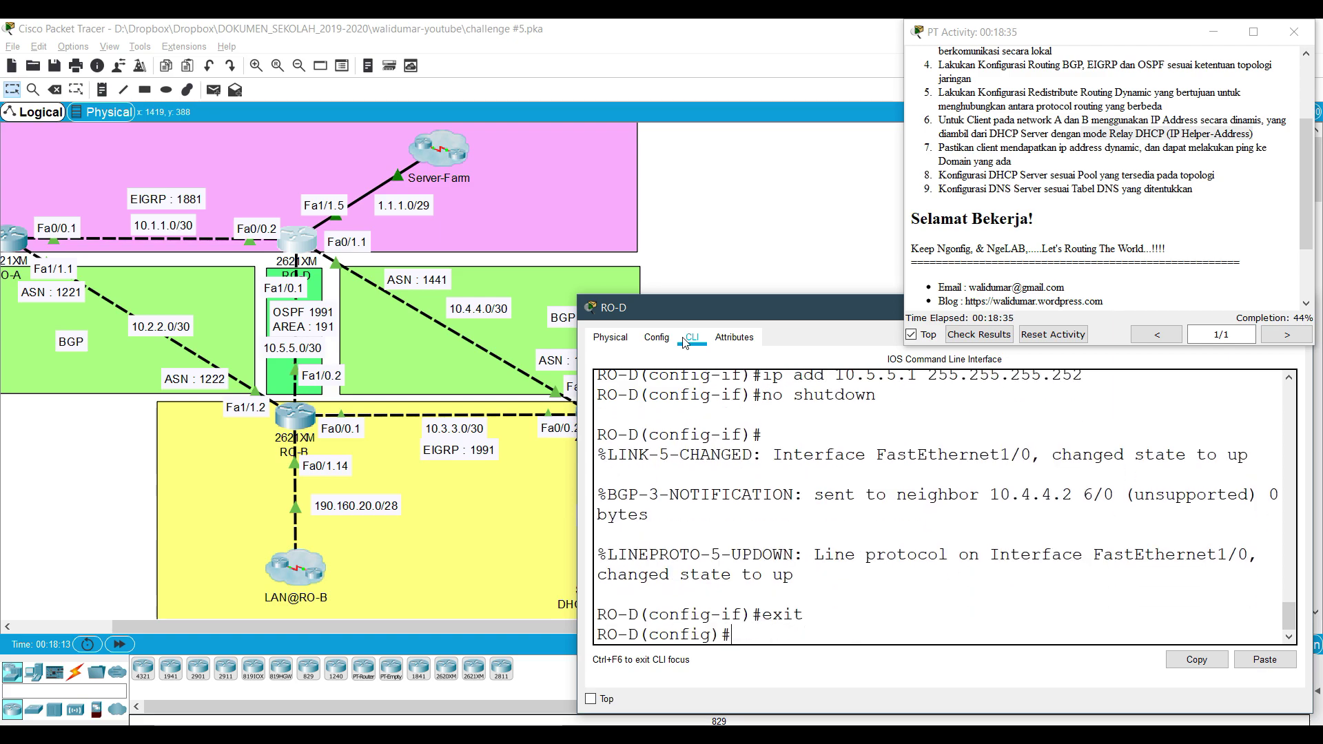
key("alt+F4")
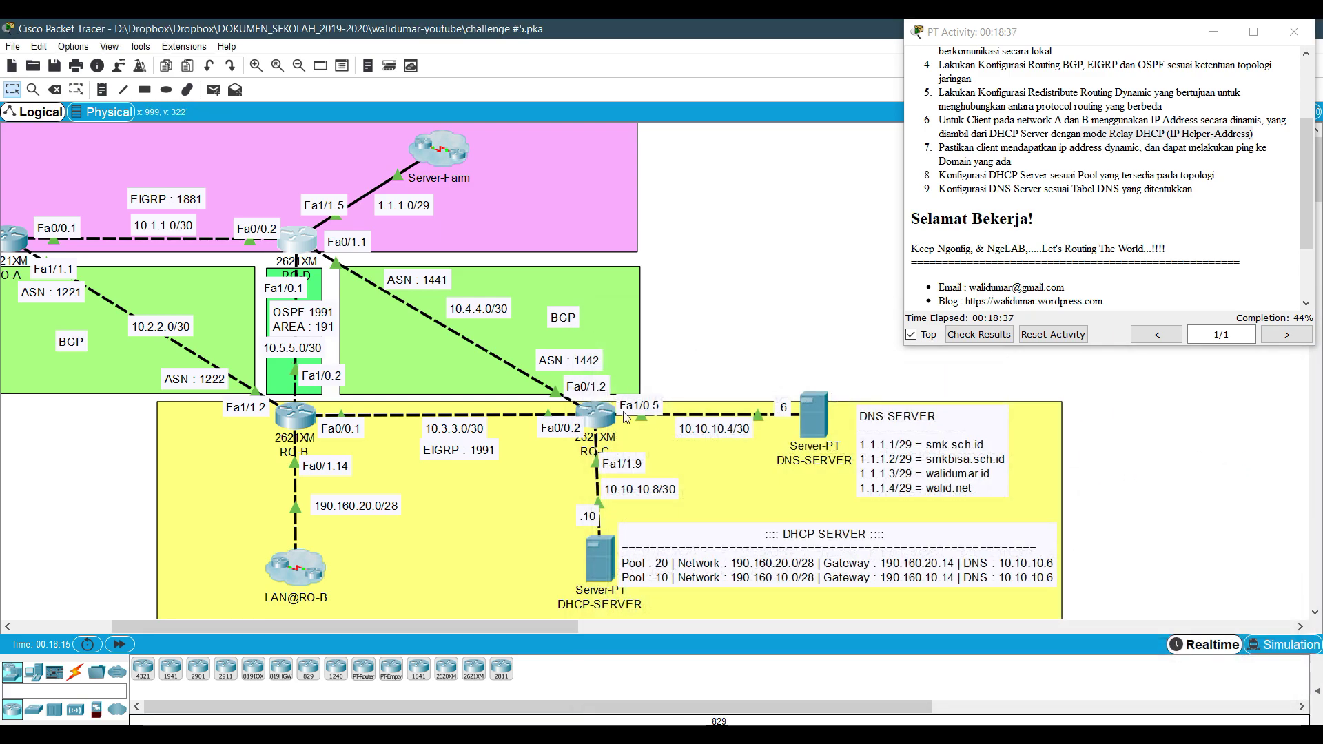
left_click(601, 417)
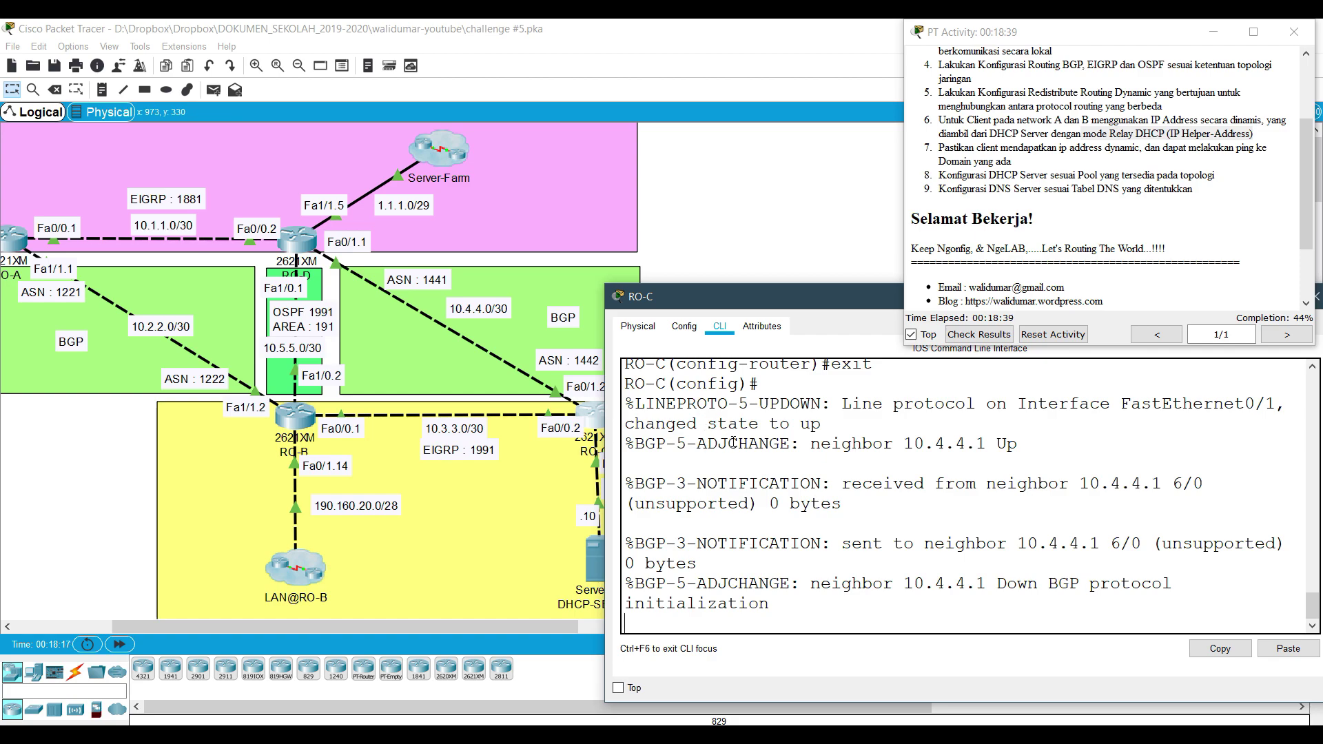
key("Return")
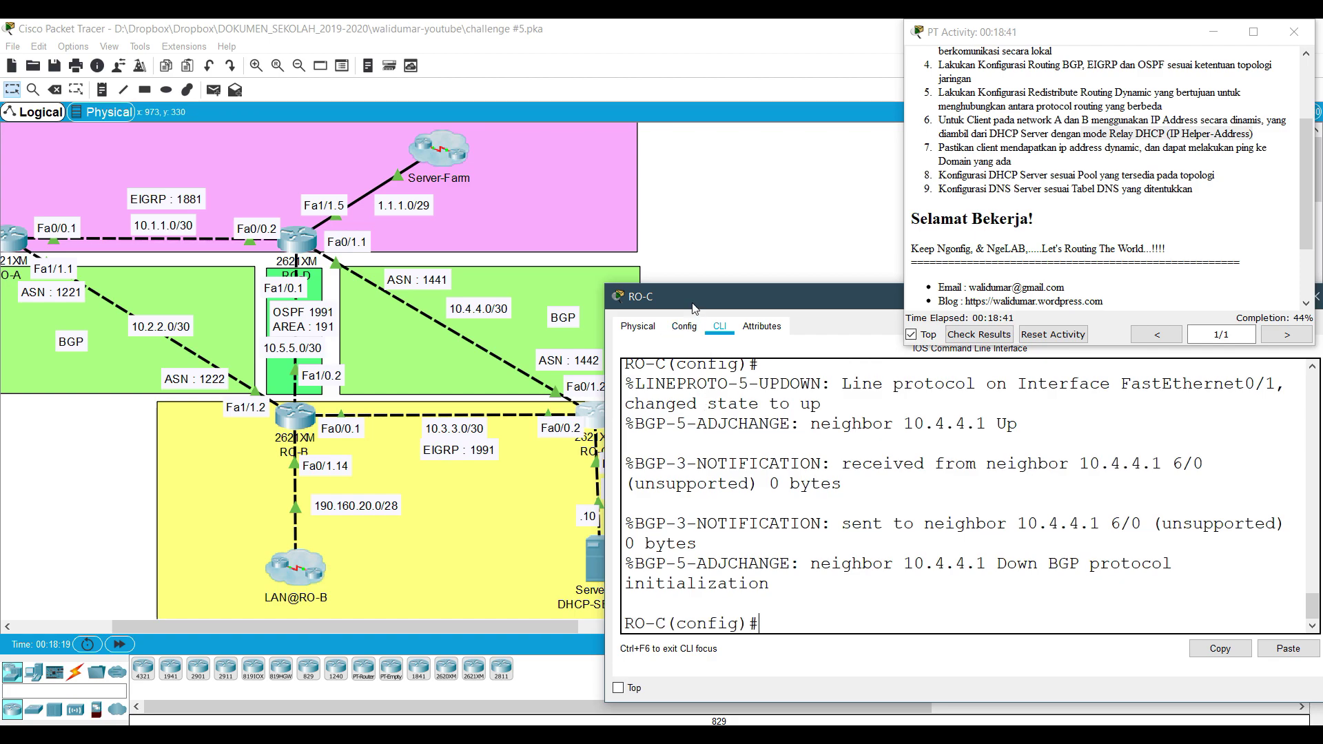
left_click(770, 243)
left_click(598, 413)
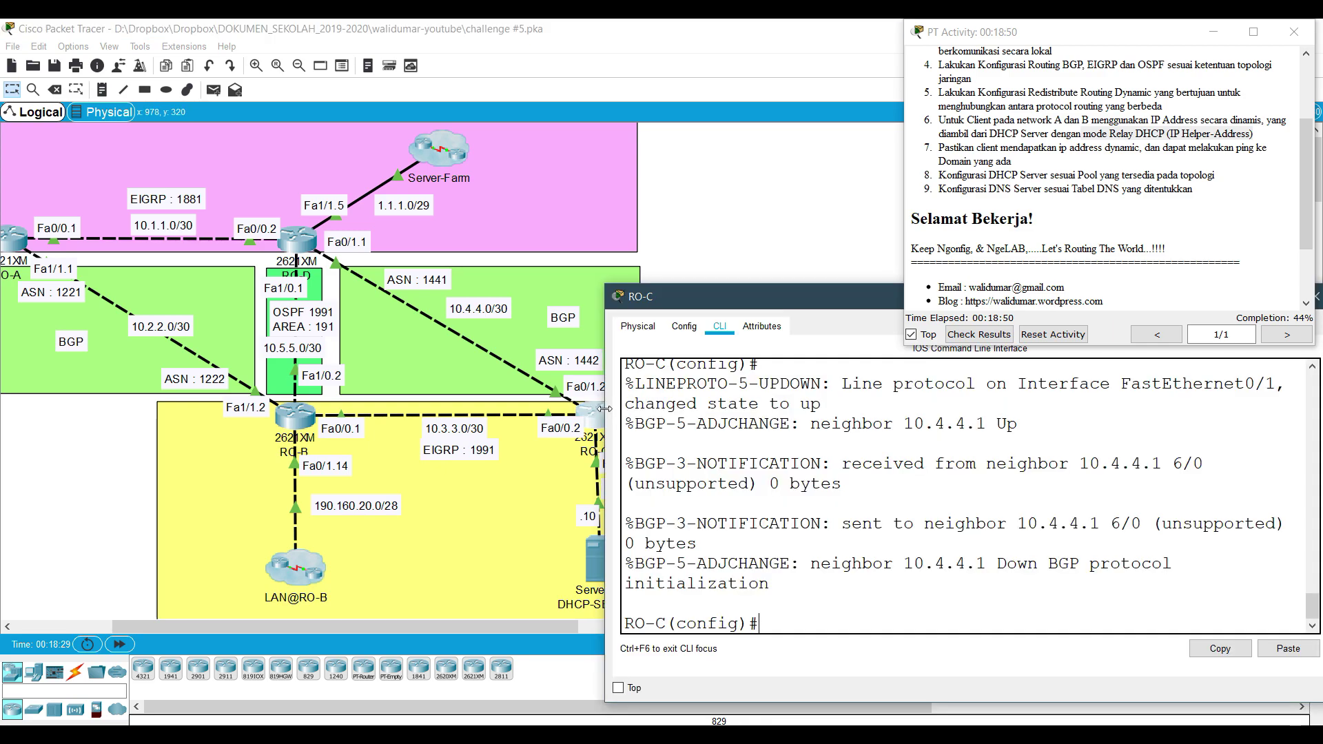
left_click(713, 248)
- Give DHCP-SERVER a static IPv4 configuration with address 10.10.10.10 and subnet mask 255.255.255.252
left_click_drag(410, 627, 440, 626)
left_click(524, 562)
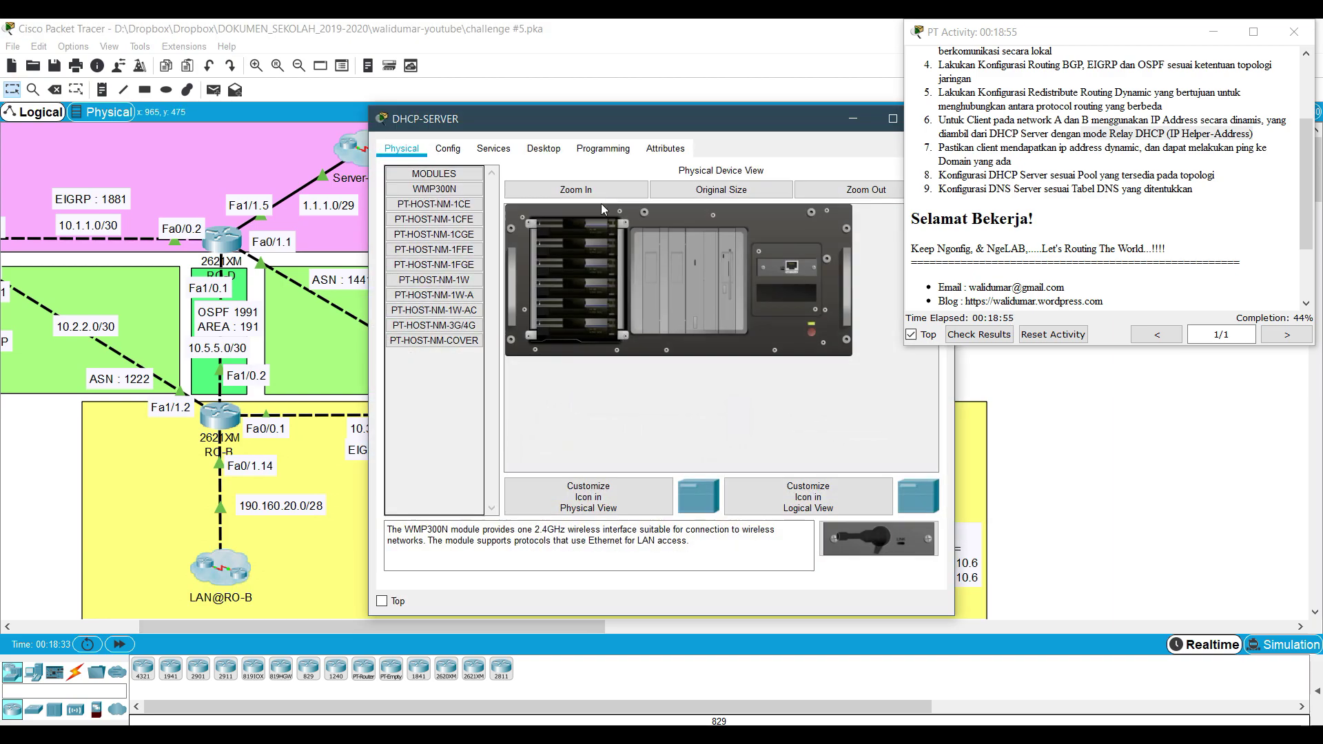
left_click_drag(594, 126, 893, 258)
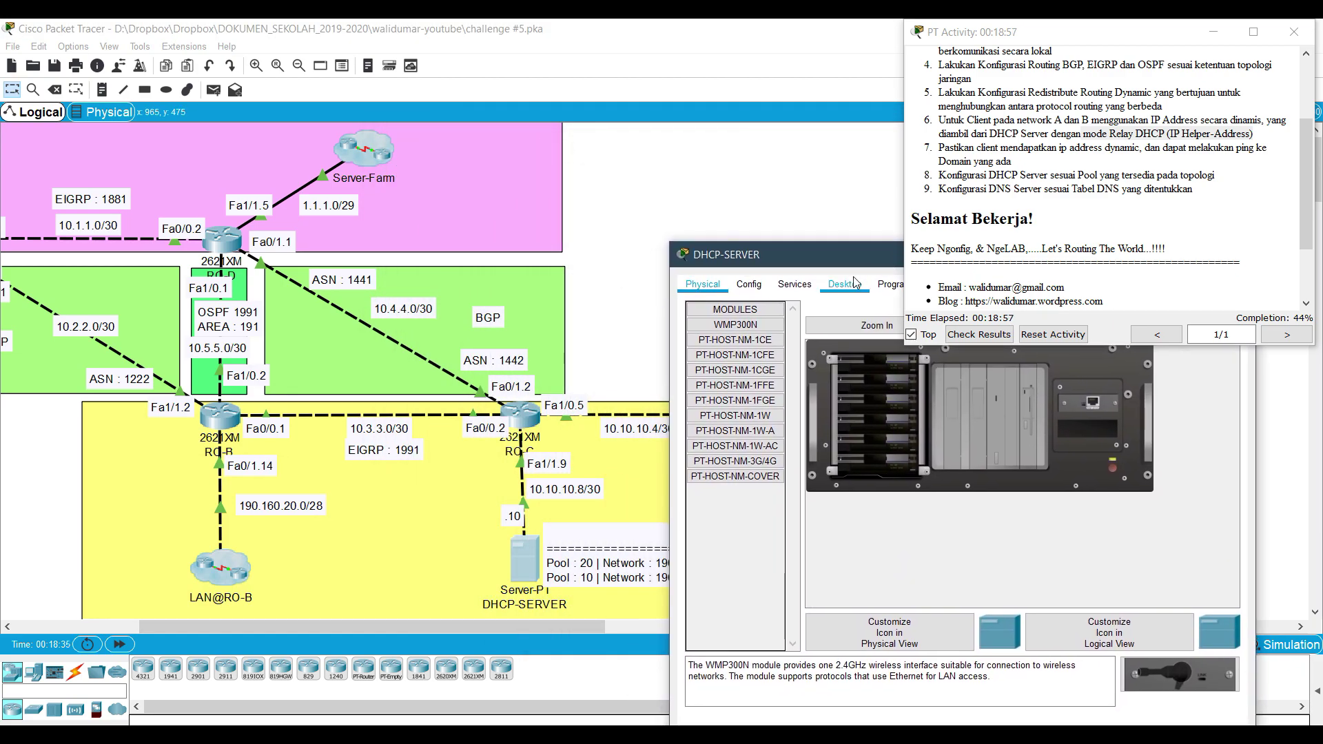
left_click(847, 284)
left_click(764, 355)
left_click(880, 348)
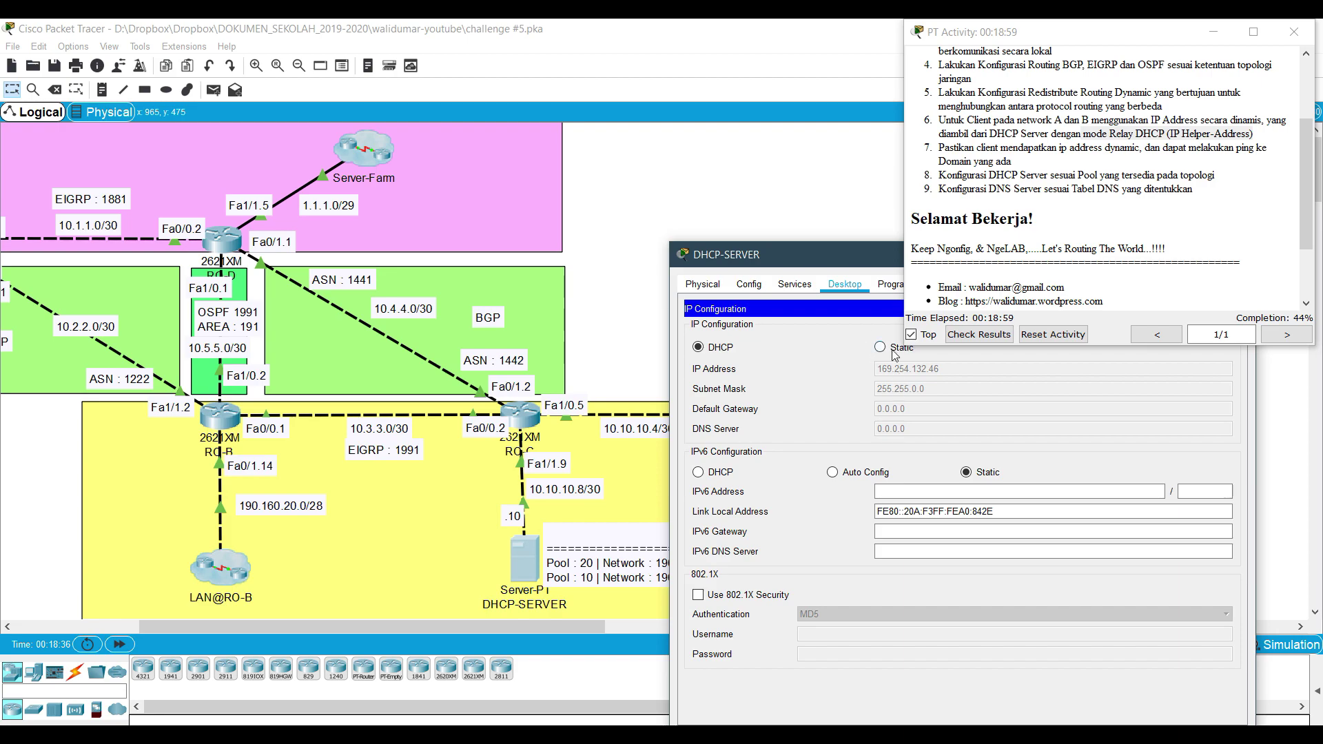
left_click(929, 375)
type("10.10")
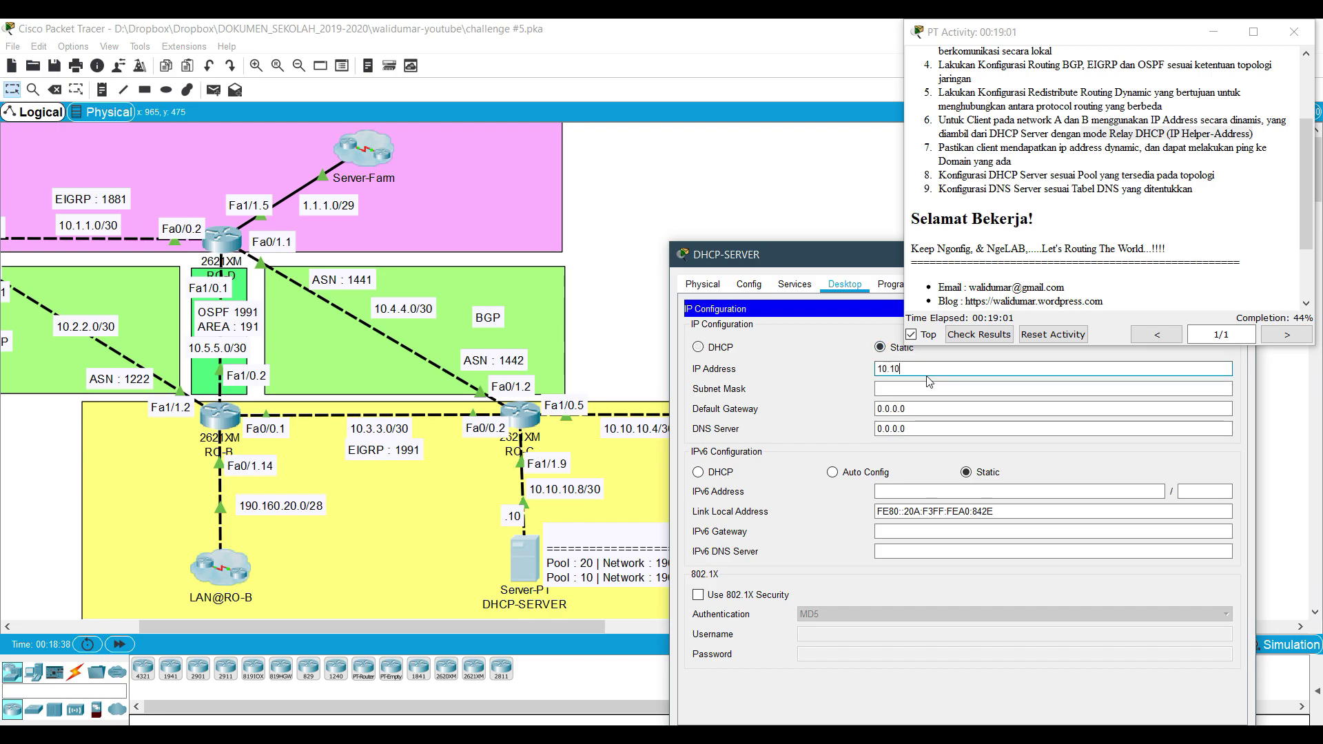
type(".10.10.")
key("Tab")
type("2")
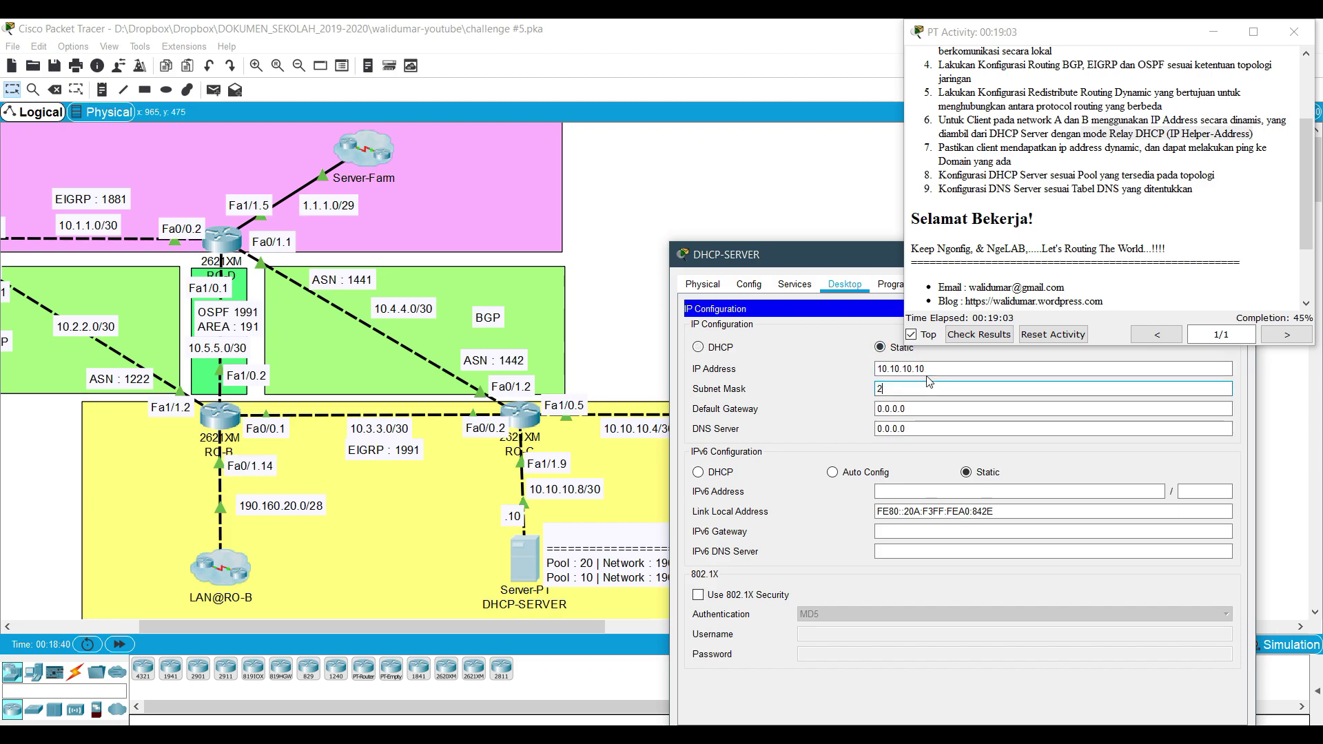
type("55.255.255.252")
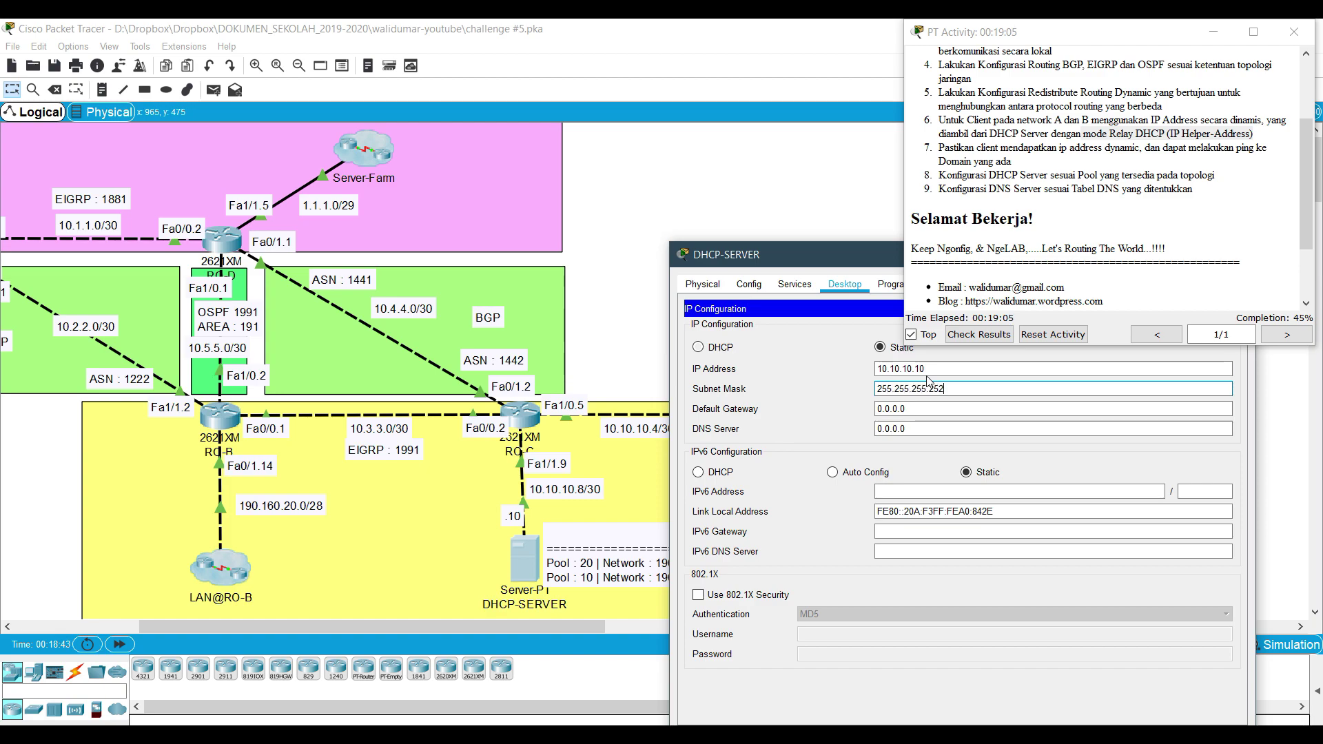
- Set DHCP-SERVER's default gateway to 10.10.10.9 and its DNS server to 10.10.10.6, copy the DNS address, and close the window
key("Tab")
type("1")
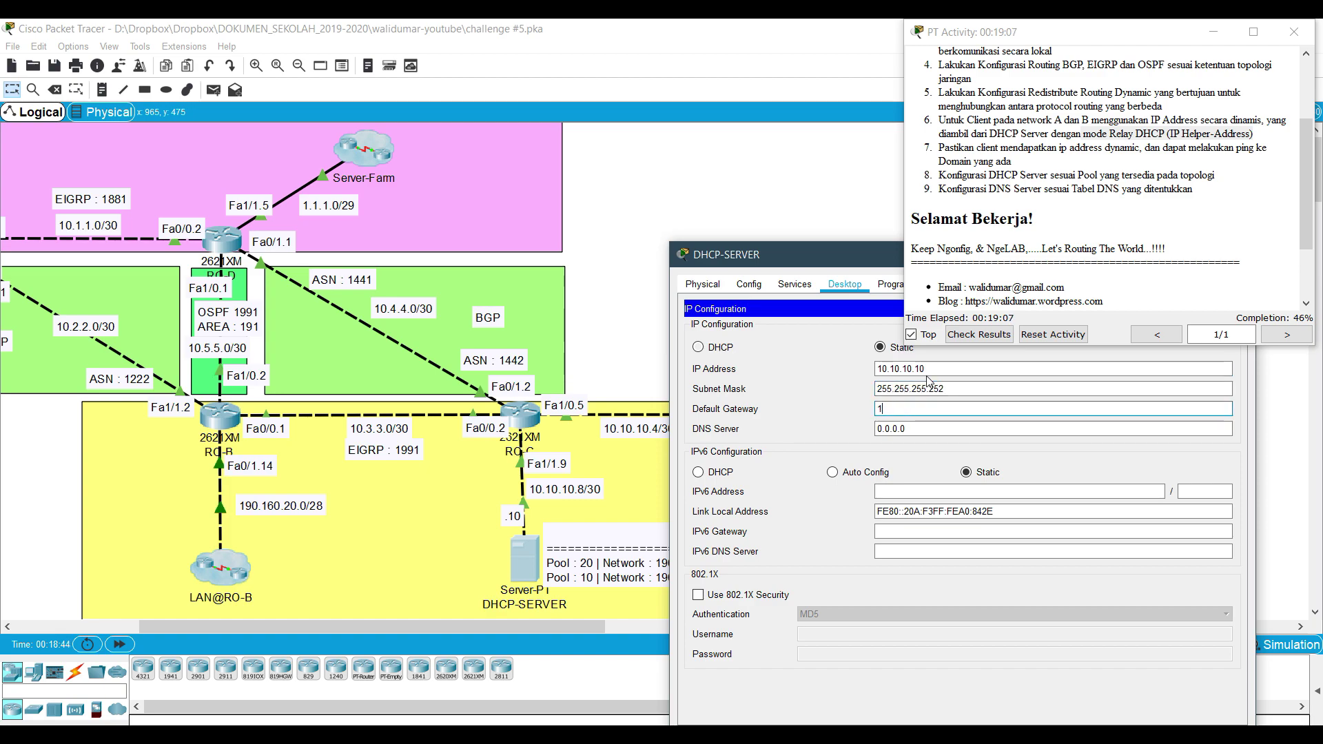
type("0.10.10.")
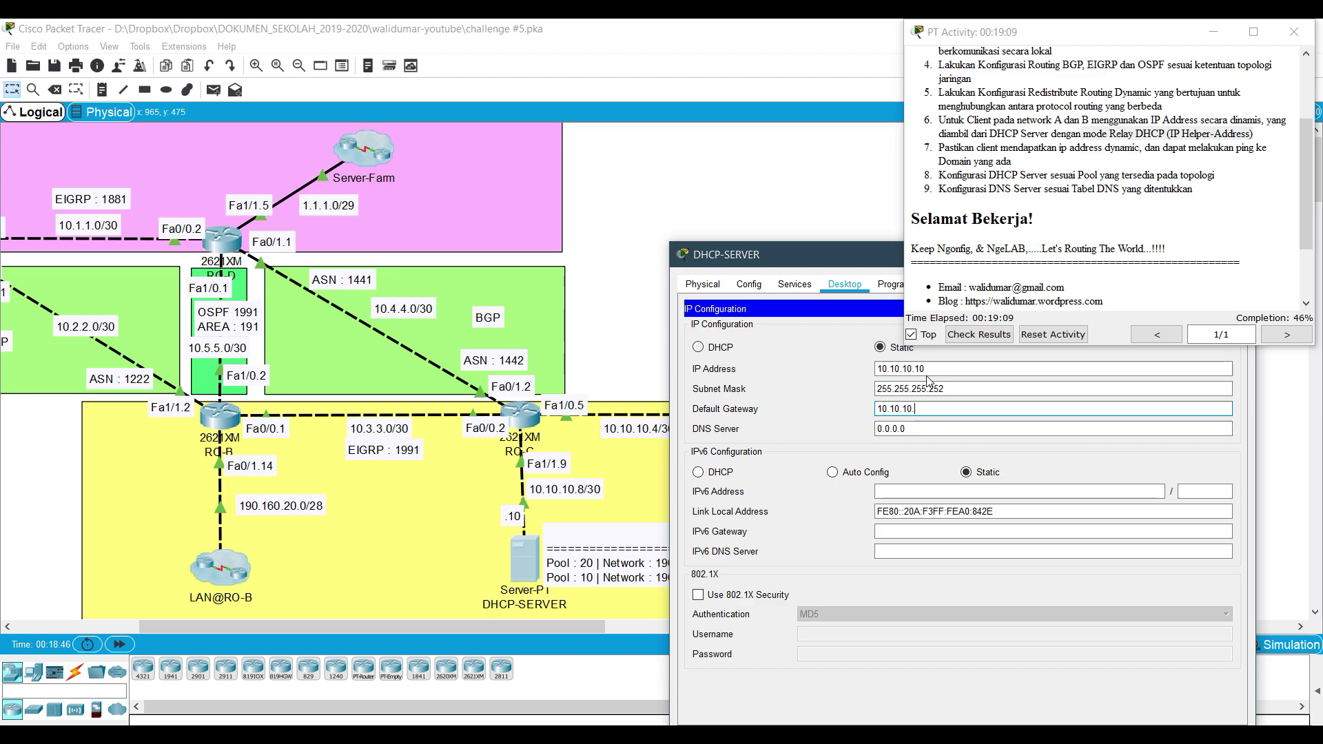
type("9")
key("Tab")
type("1")
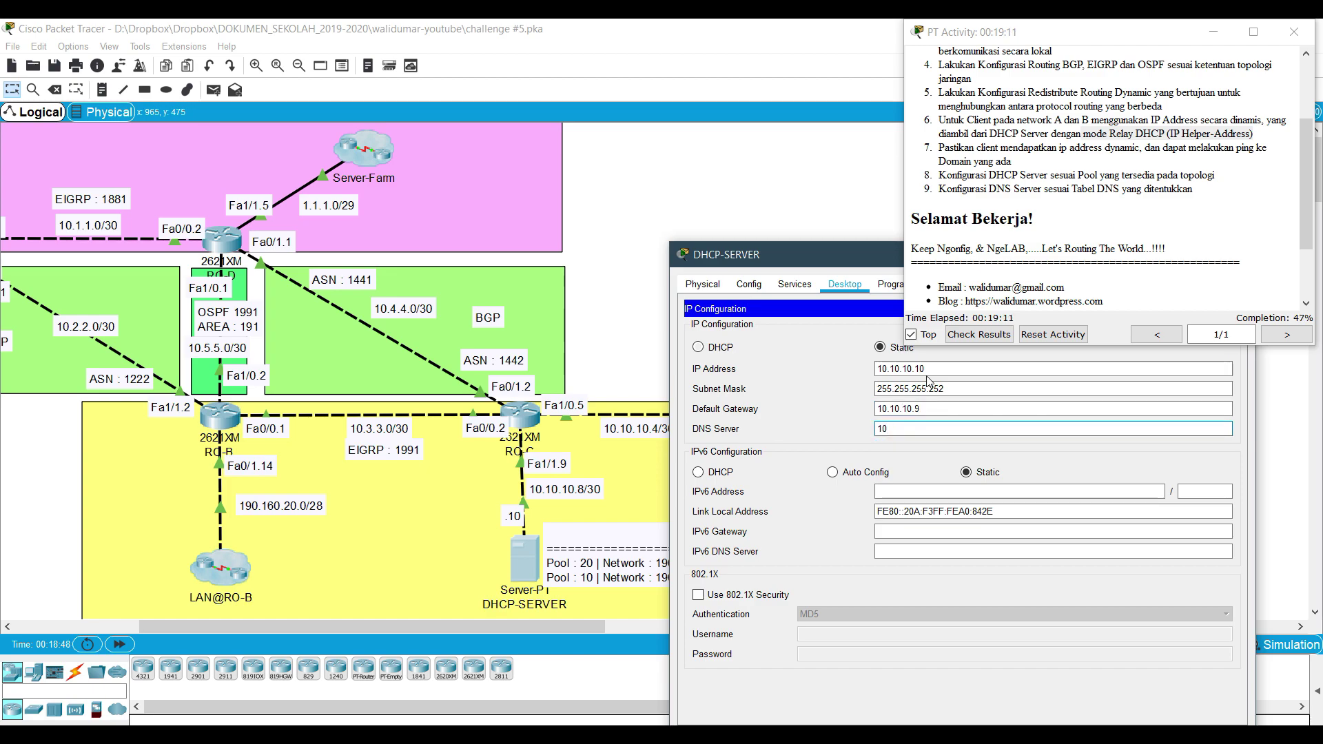
left_click_drag(804, 262, 153, 198)
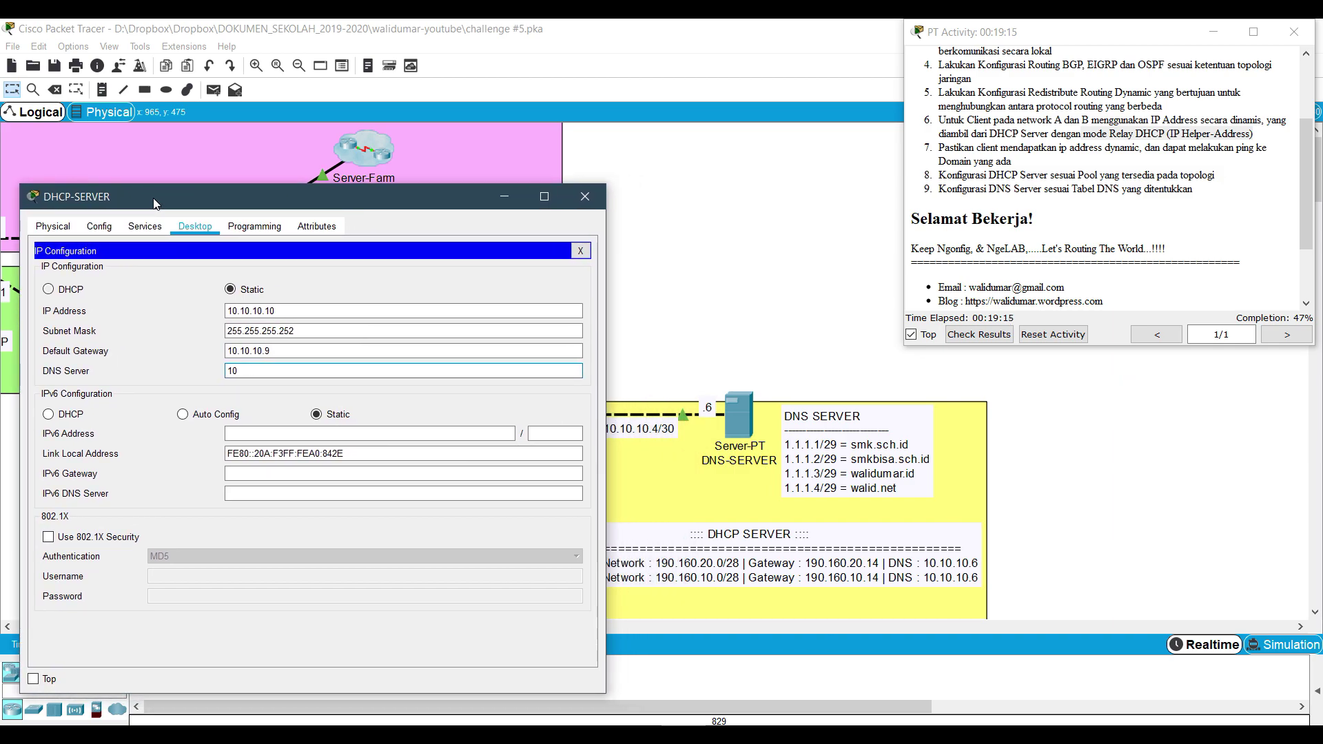
type("0.10.10.6")
key("Return")
key("ctrl+c")
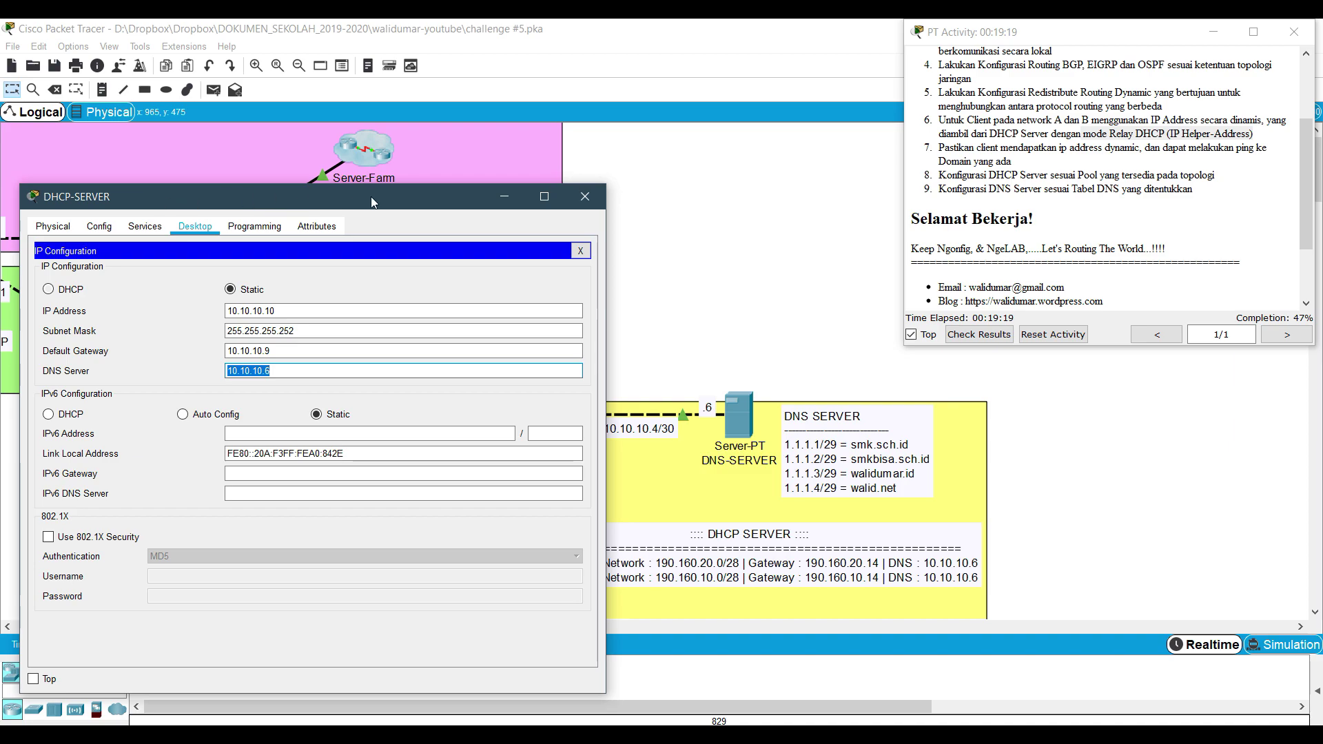
left_click(585, 196)
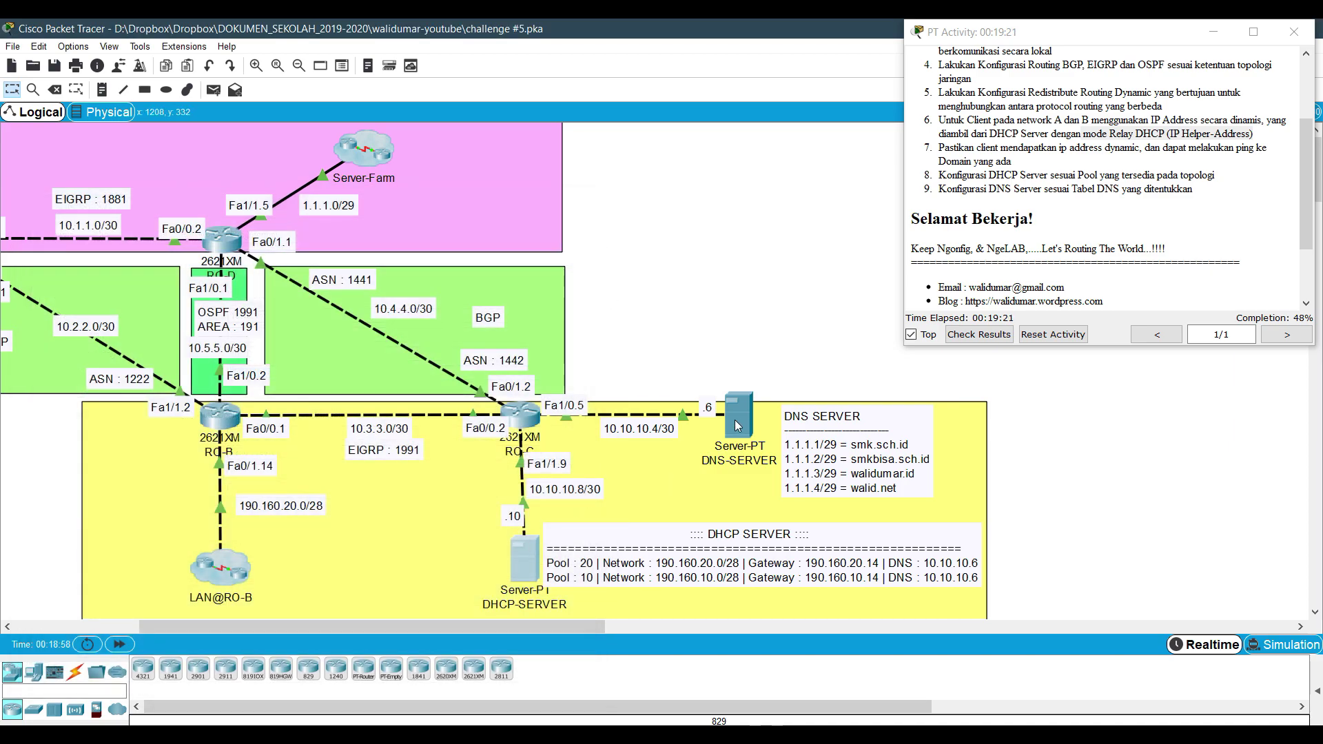
- Give DNS-SERVER a static IPv4 configuration with address 10.10.10.6 and subnet mask 255.255.255.252
left_click(742, 415)
left_click_drag(547, 117, 178, 117)
left_click(178, 148)
left_click(69, 200)
left_click(268, 231)
key("ctrl+v")
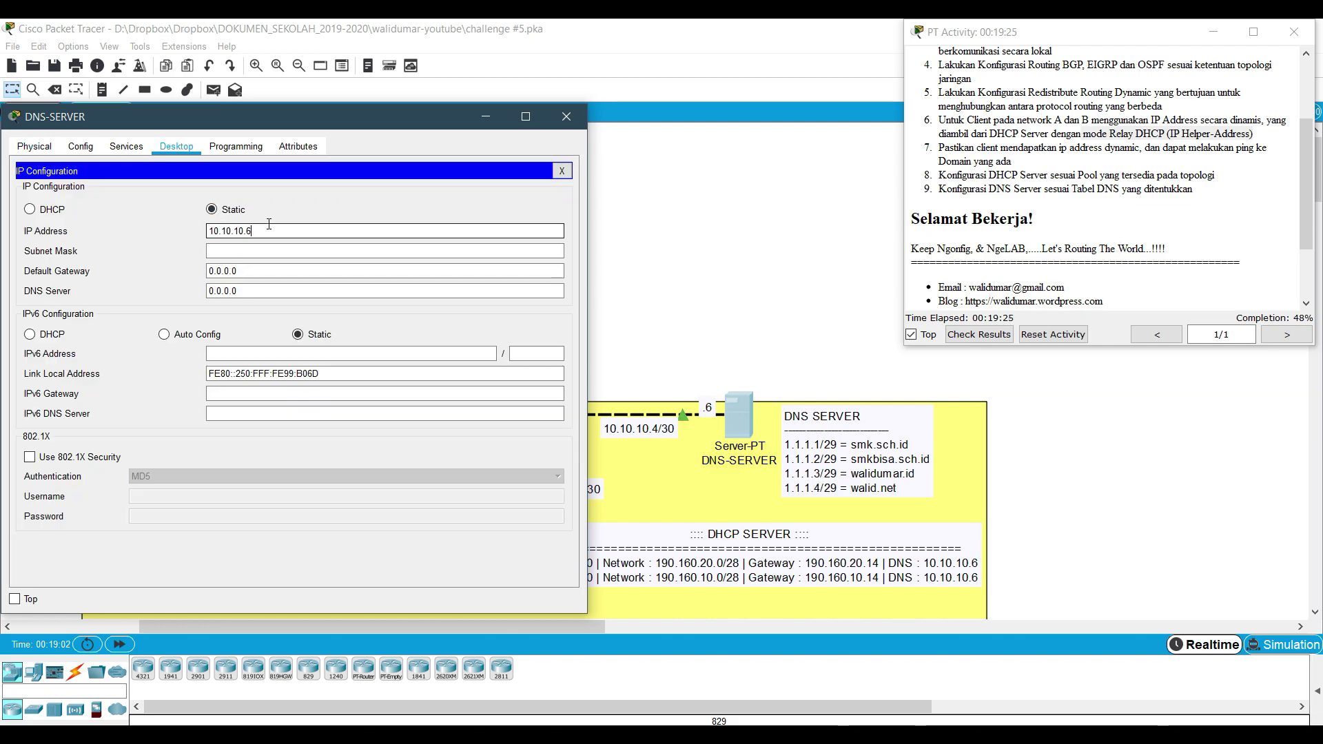
key("Tab")
type("2")
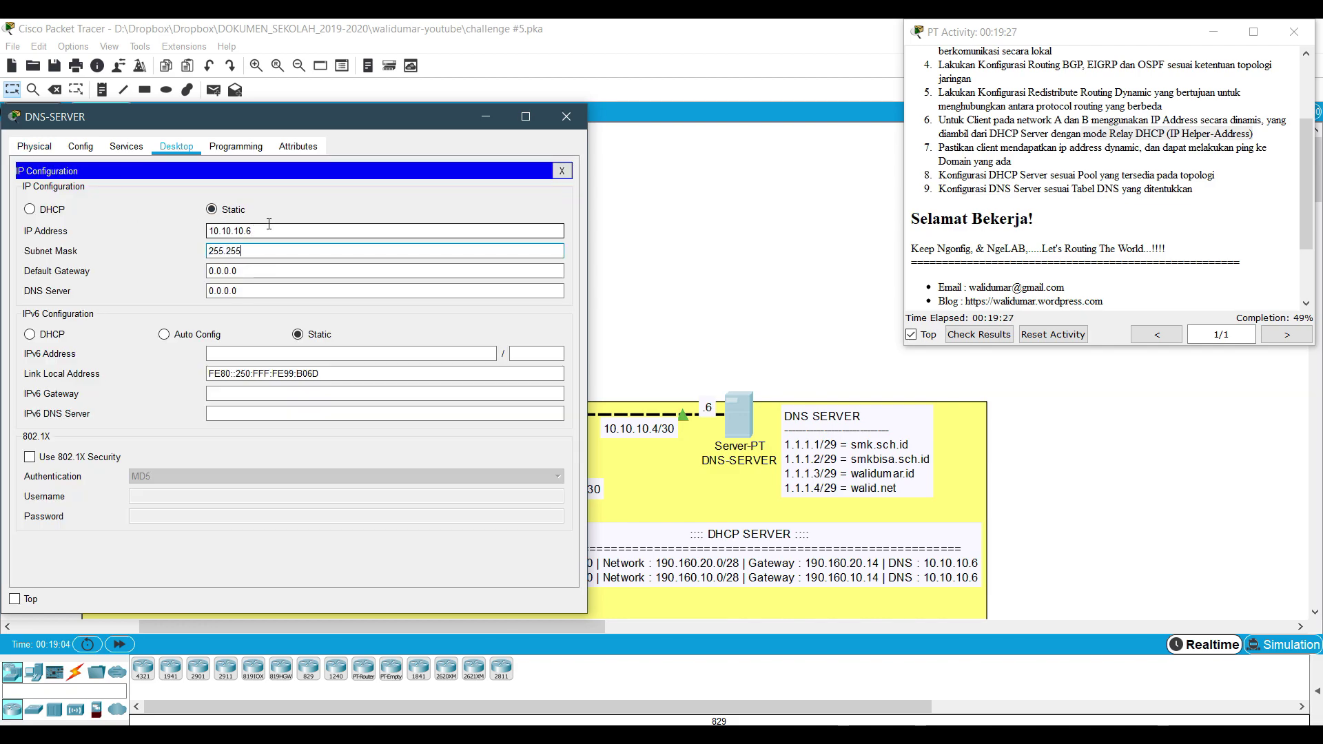
type("55.255.255.252")
- Set DNS-SERVER's default gateway to 10.10.10.5 and its DNS server to 10.10.10.6
key("Tab")
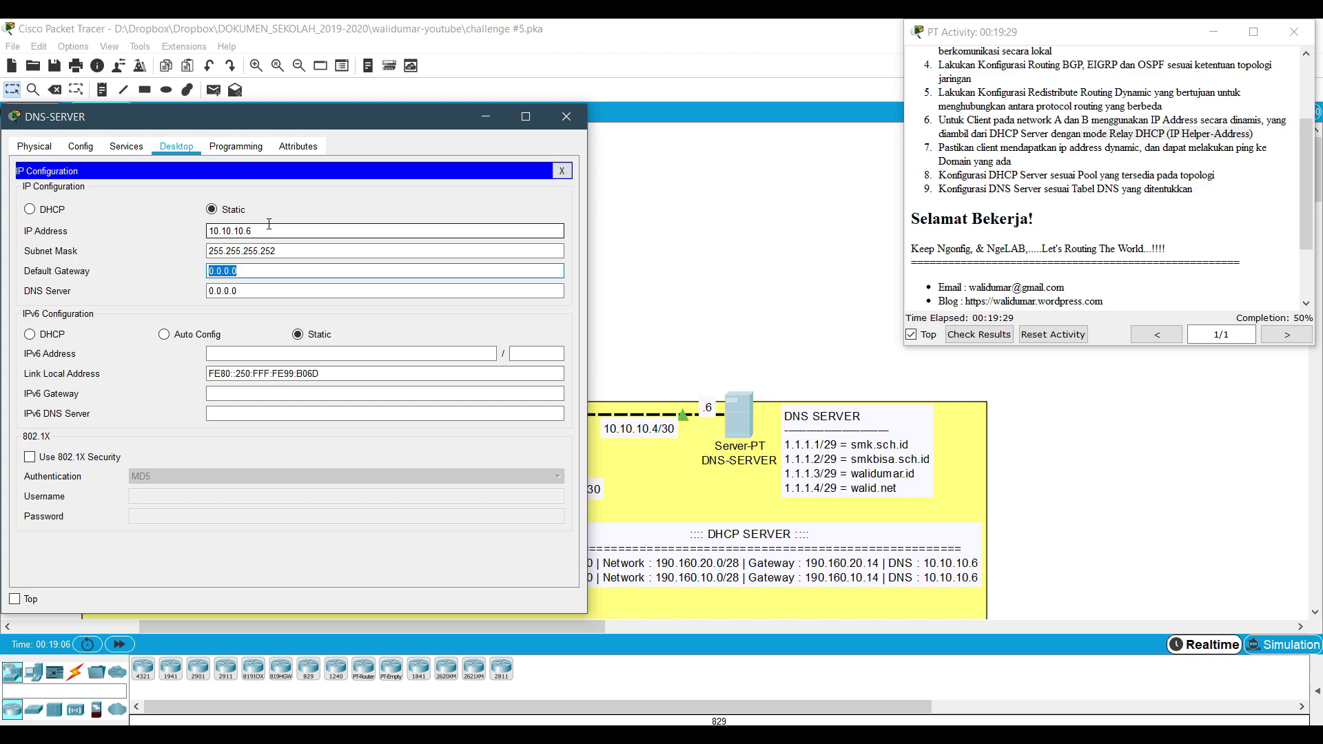
type("10.10.10.5")
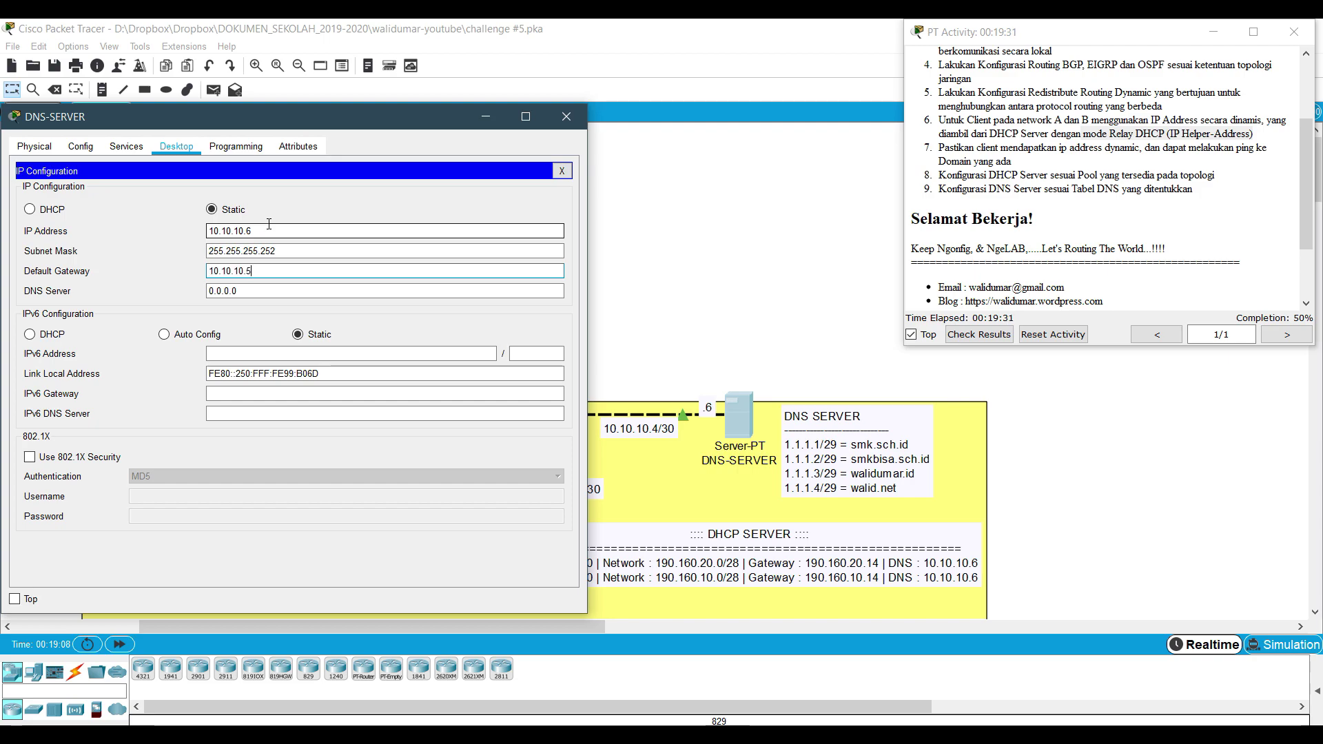
key("Tab")
type("10.10.10.6")
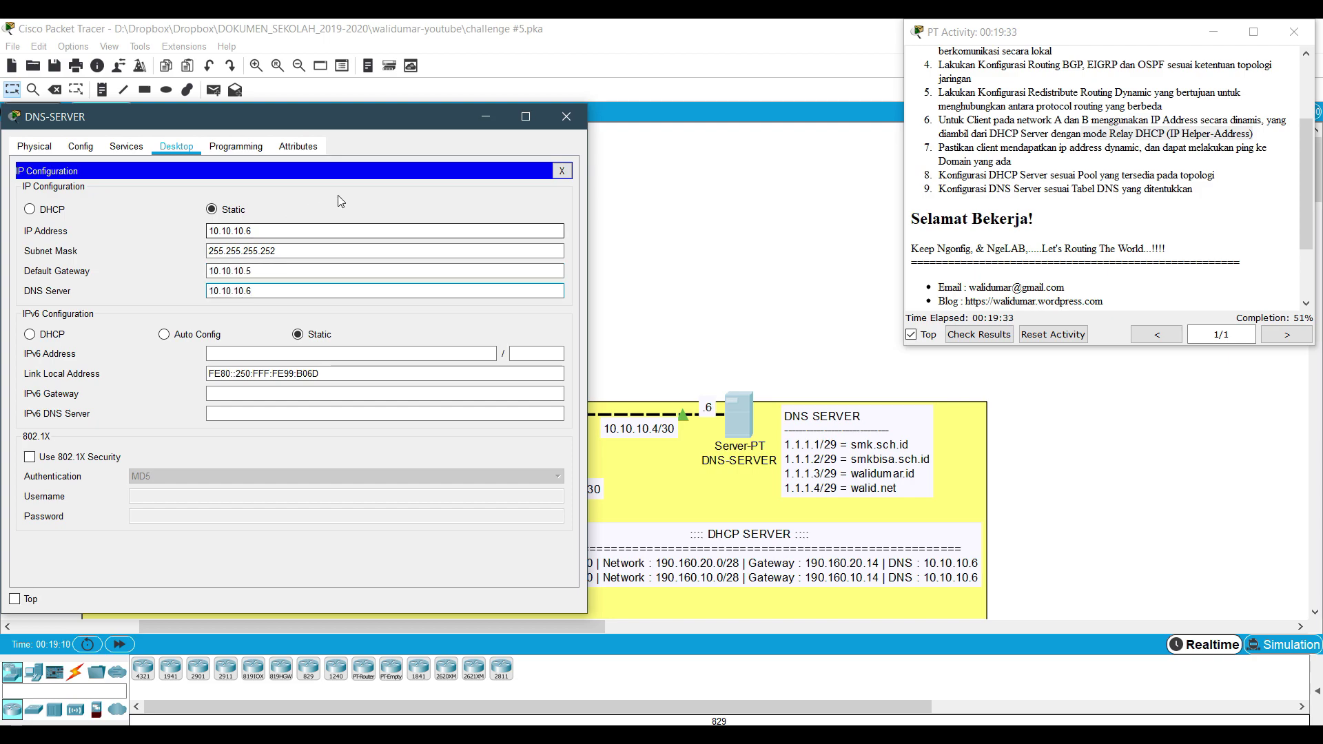
- Turn on the DNS service on DNS-SERVER
left_click(135, 148)
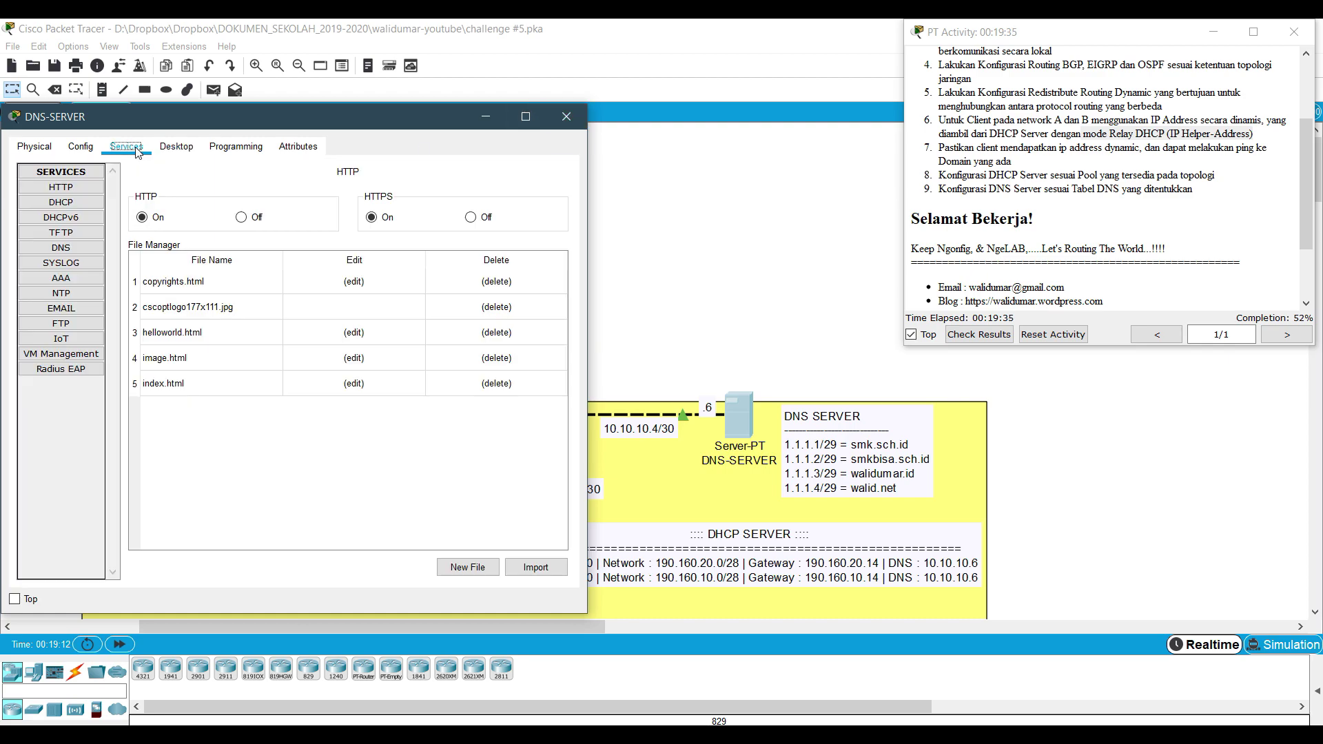
left_click(87, 248)
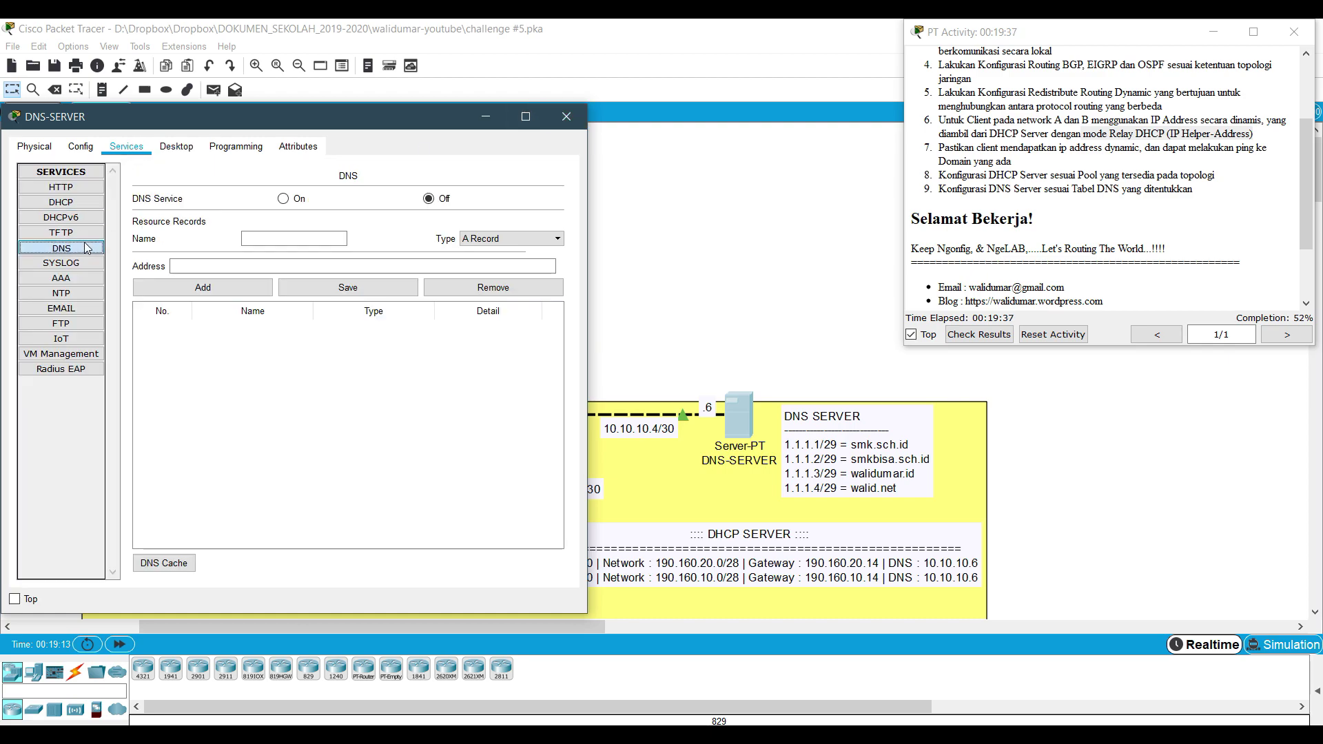
left_click(283, 199)
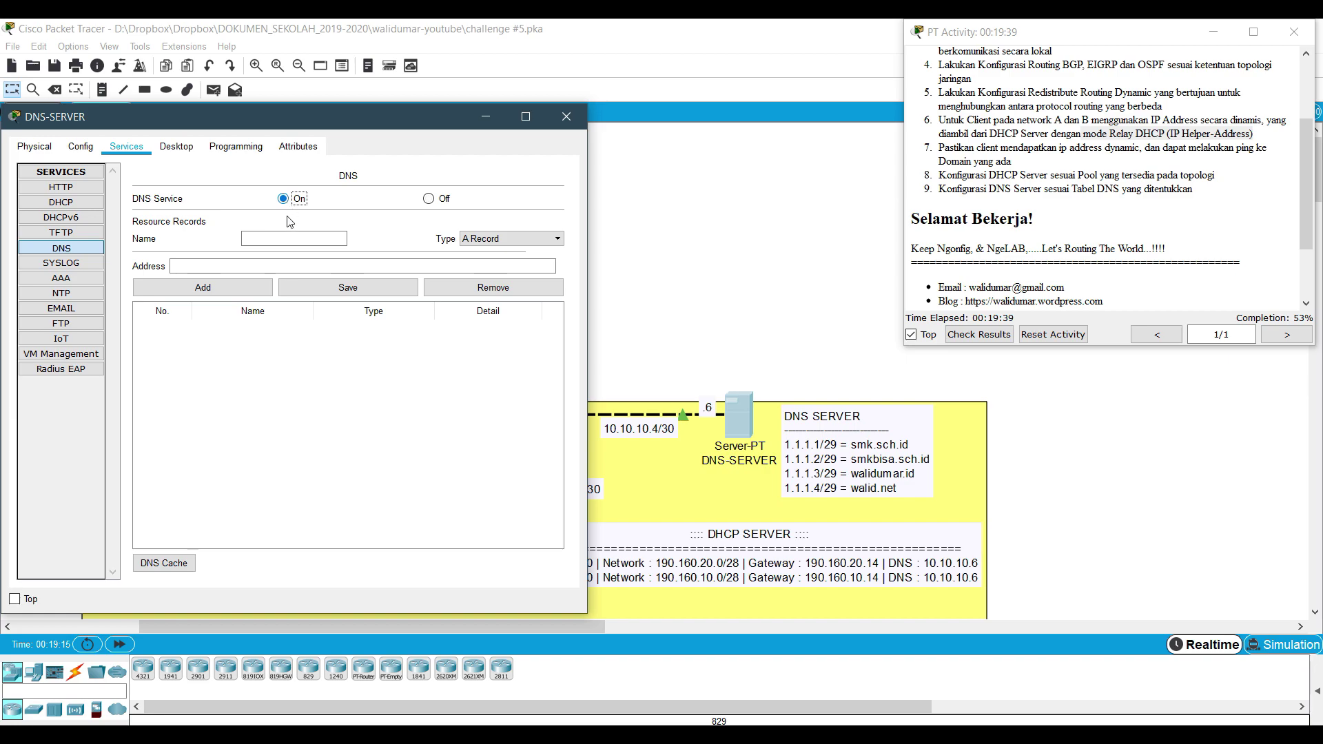
- Add a DNS A record mapping smk.sch.id to 1.1.1.1
key("Tab")
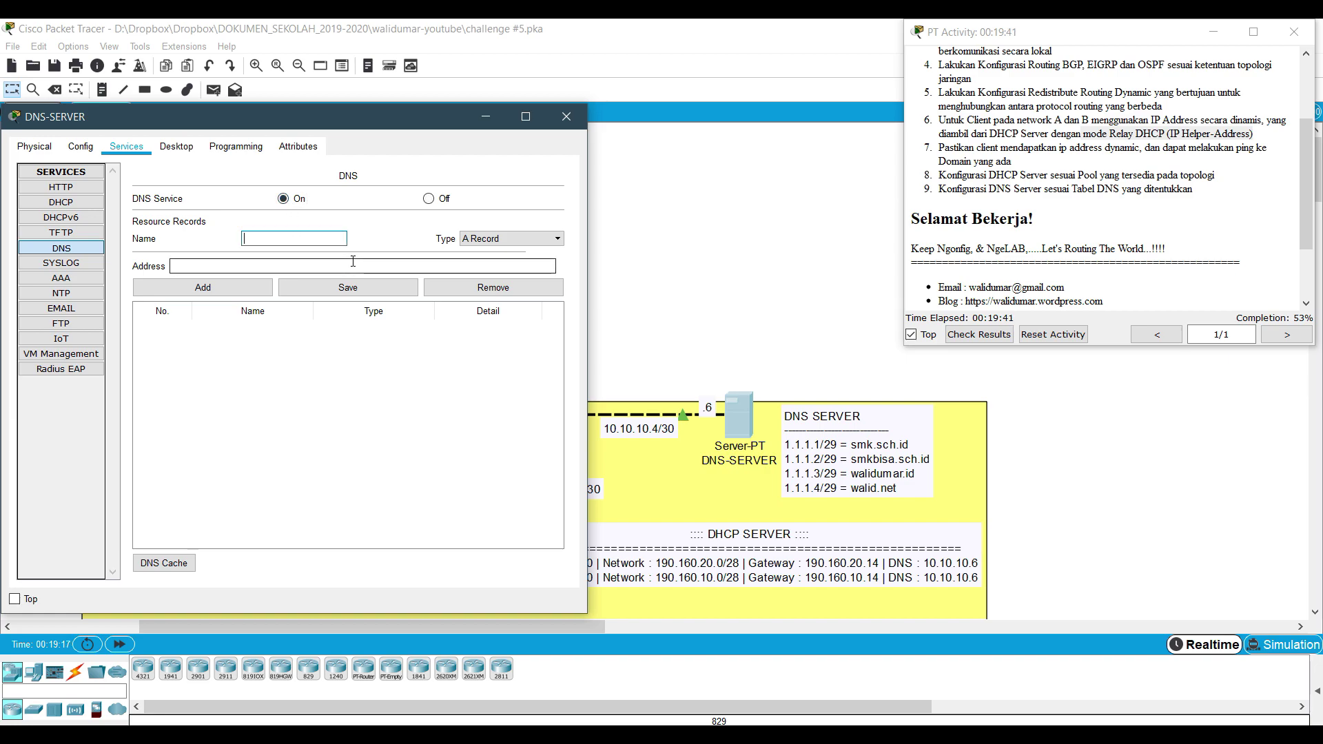
type("smk.sch.id")
key("Tab")
key("Tab")
type("1")
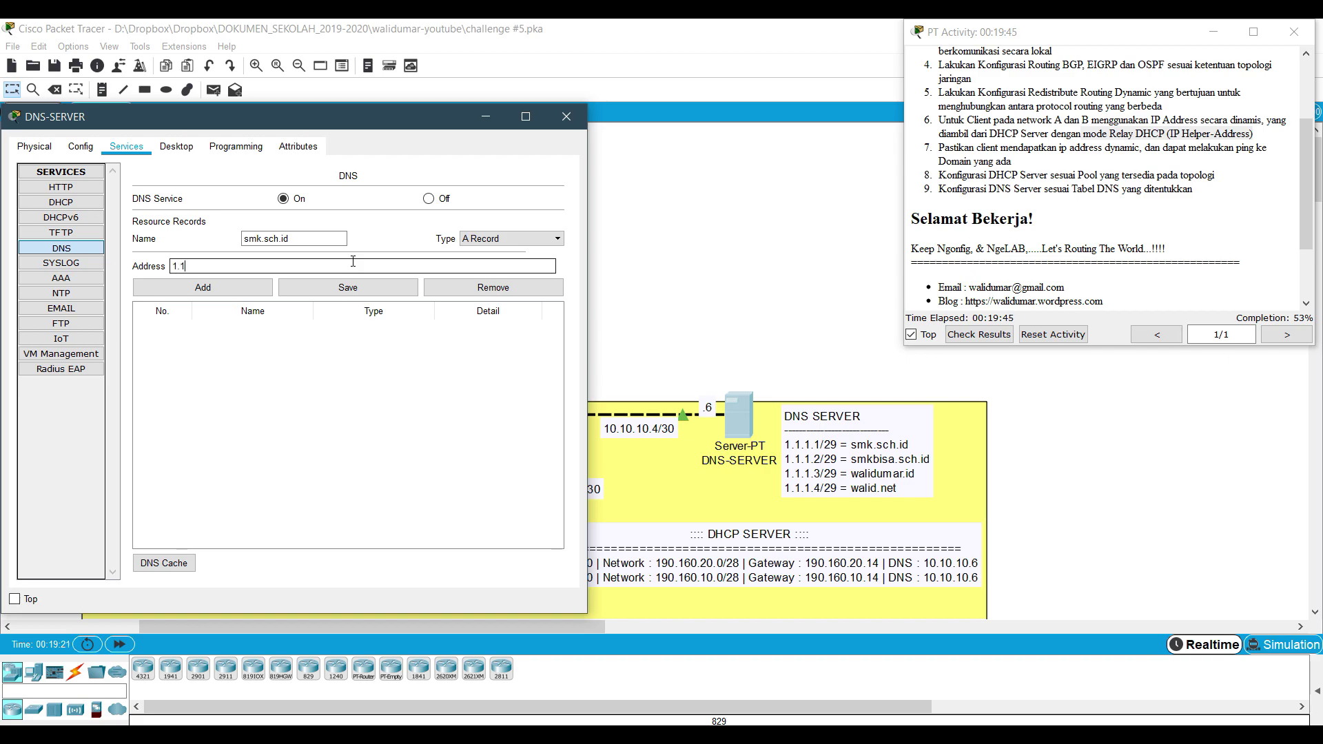
left_click(203, 287)
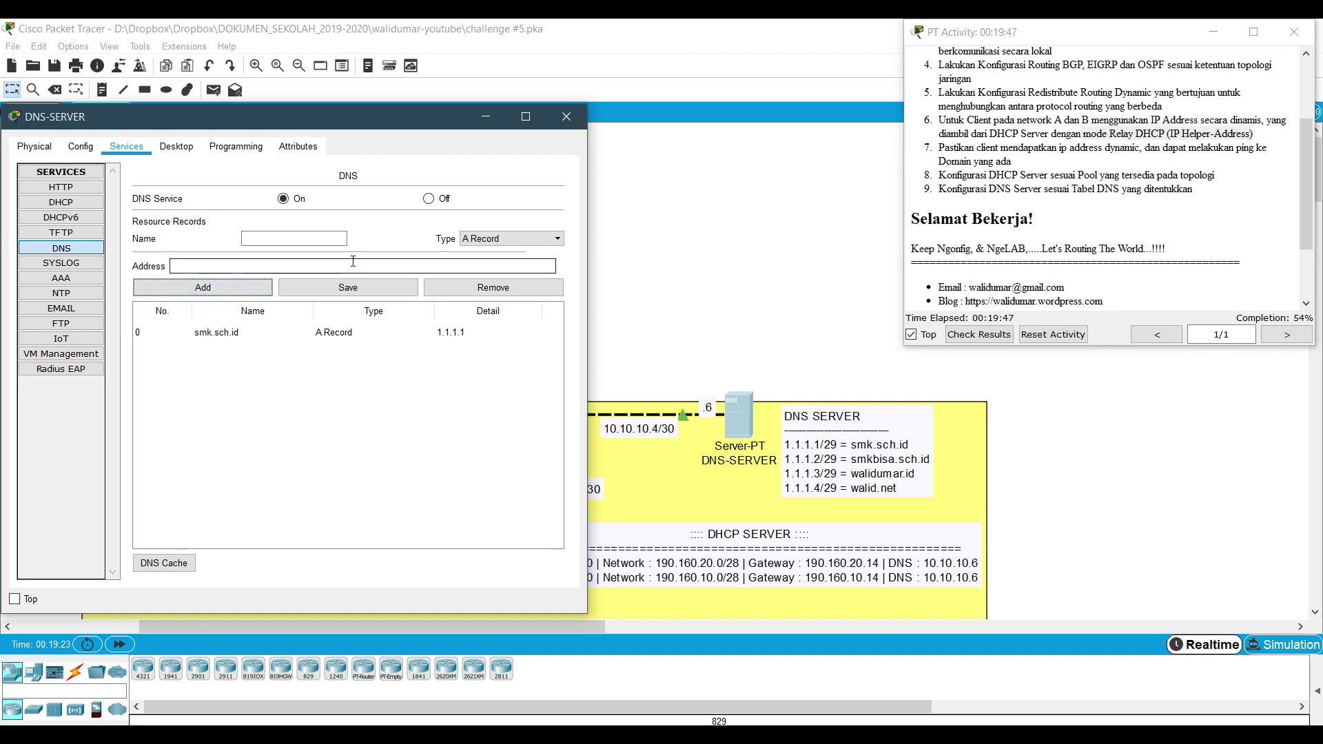
- Add a DNS A record mapping smkbisa.sch.id to 1.1.1.2
left_click(295, 239)
type("smkbisa.s")
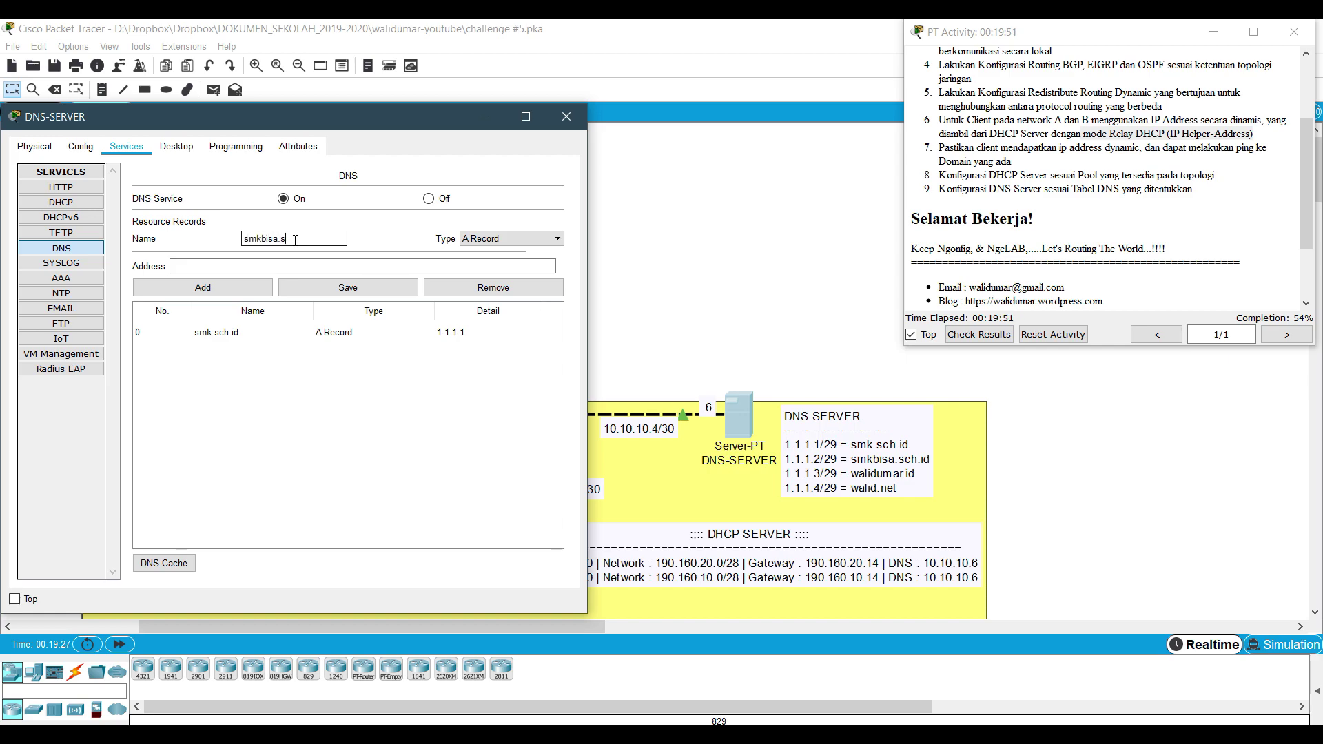
key("Tab")
key("Tab")
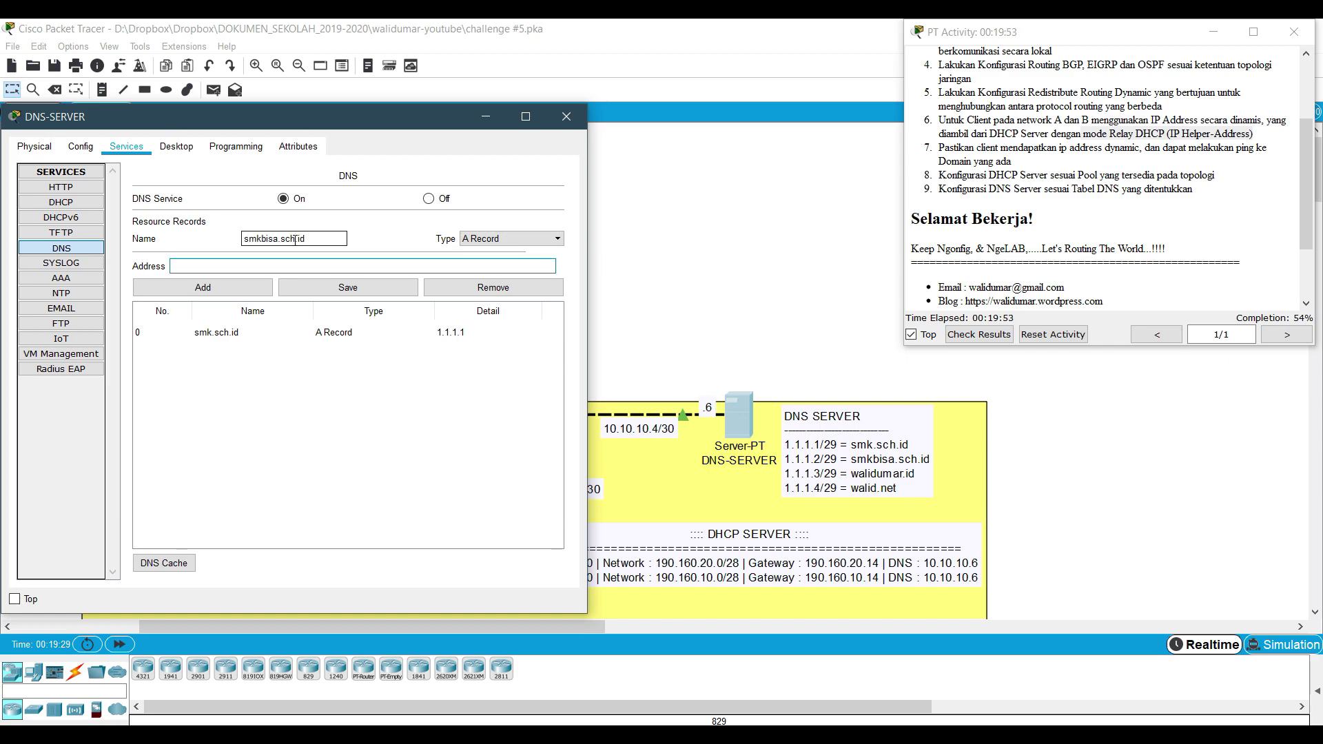
type("1.1.1.2")
key("Tab")
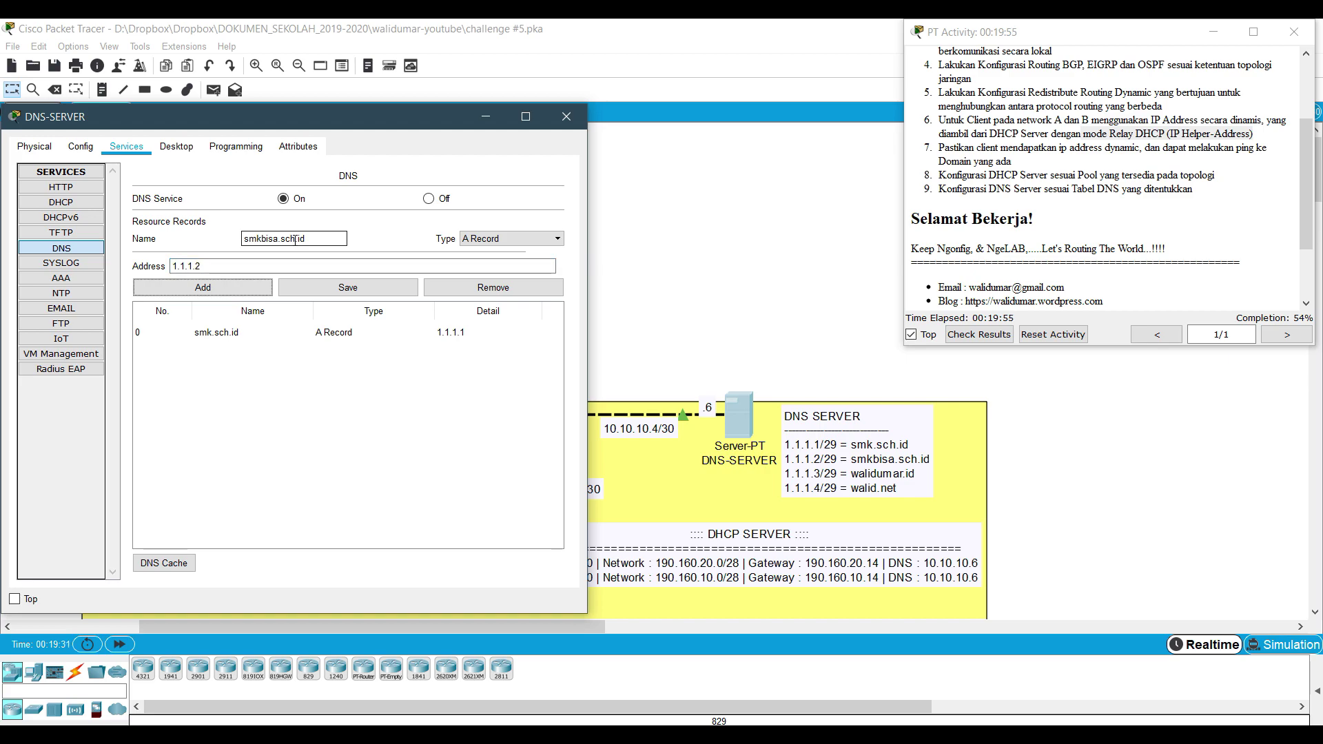
key("space")
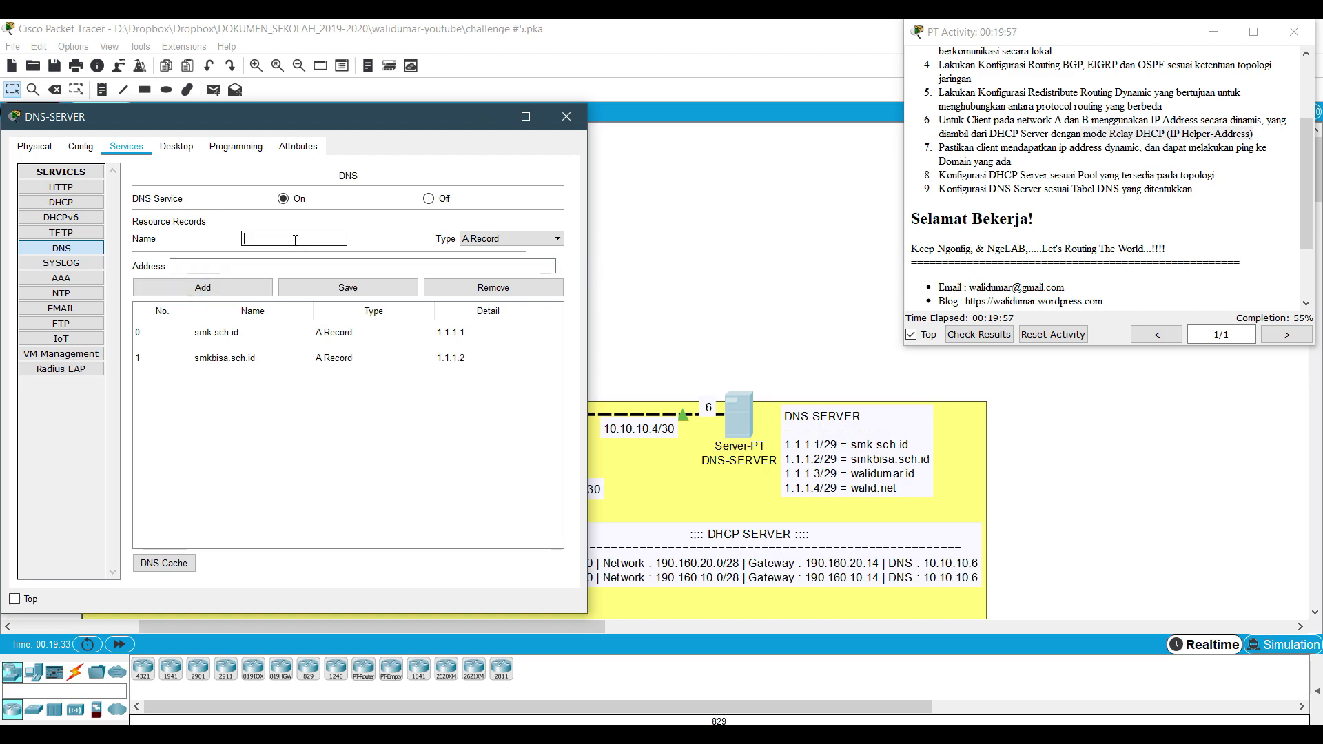
- Add a DNS A record mapping walidumar.id to 1.1.1.3
left_click(295, 240)
type("walidumar.id")
key("Tab")
type("1")
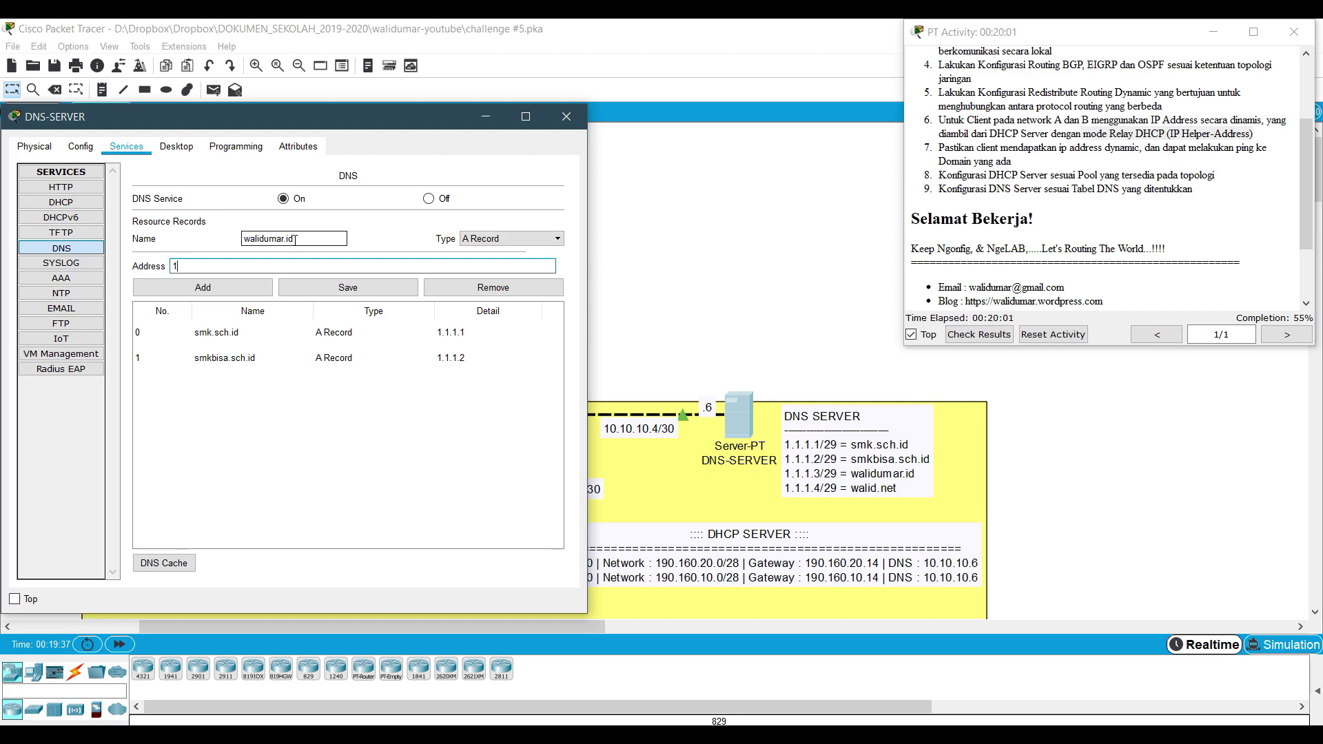
key("Tab")
key("space")
- Add a DNS A record mapping walid.net to 1.1.1.4 and close the DNS-SERVER window
left_click(295, 239)
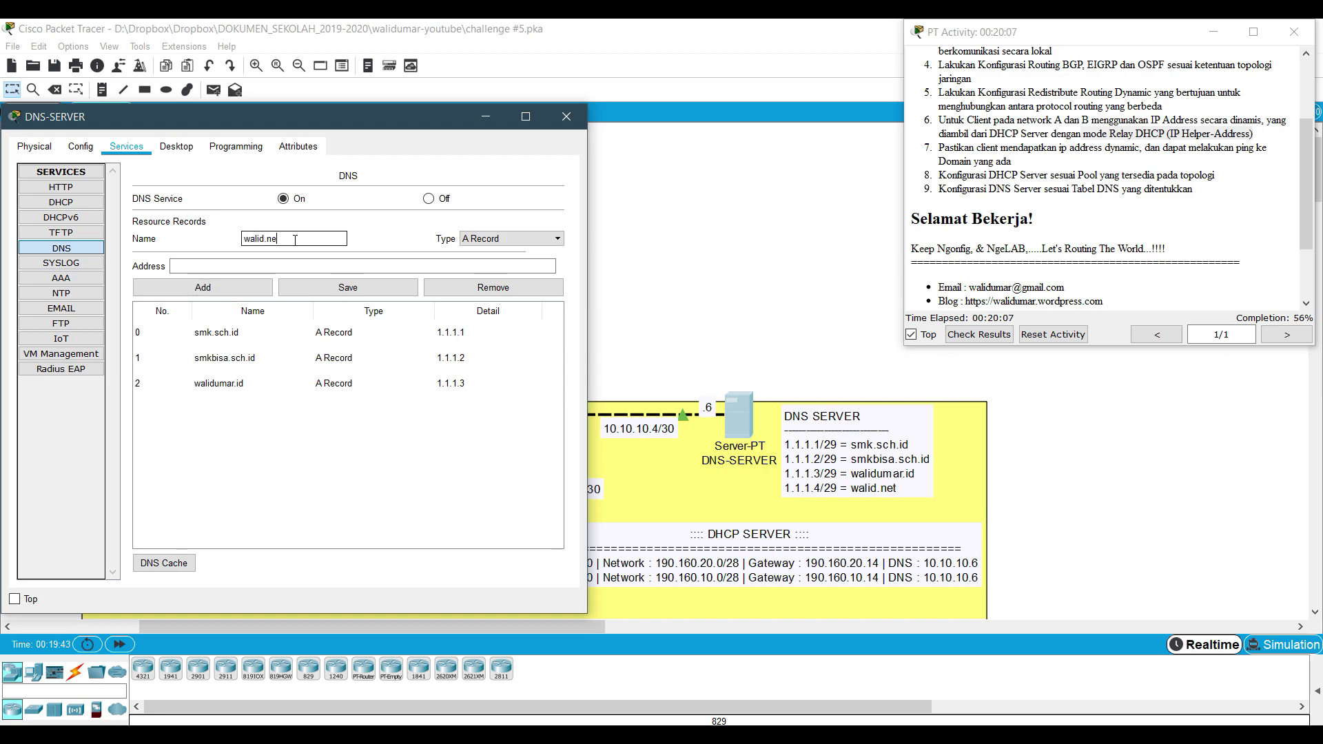
key("Tab")
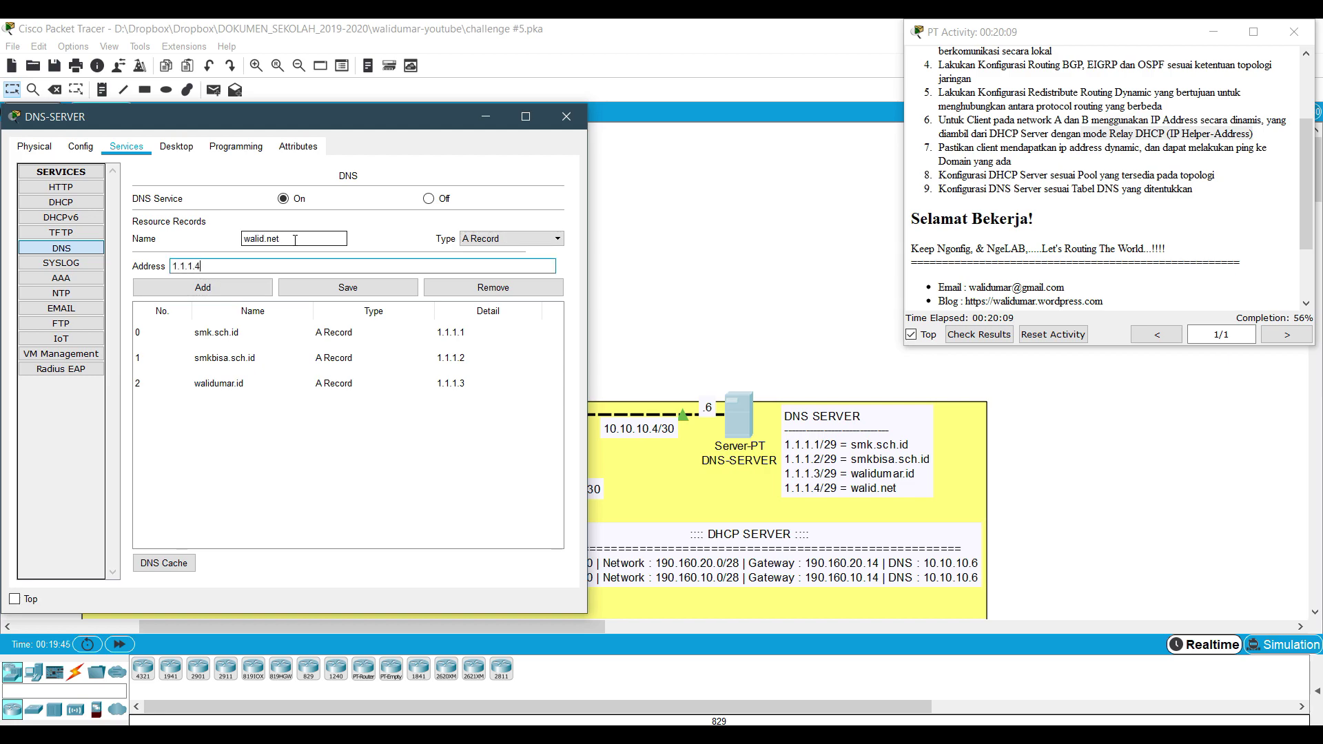
key("Tab")
key("space")
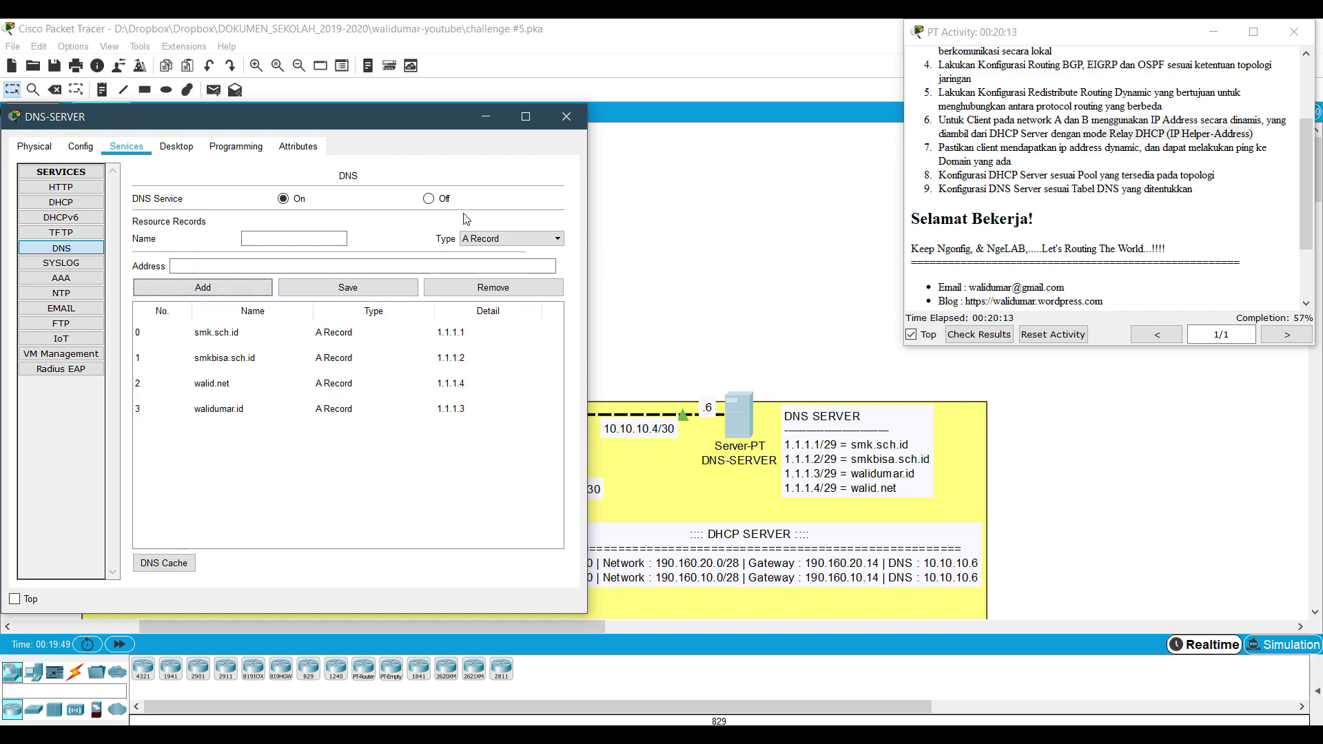
left_click(583, 123)
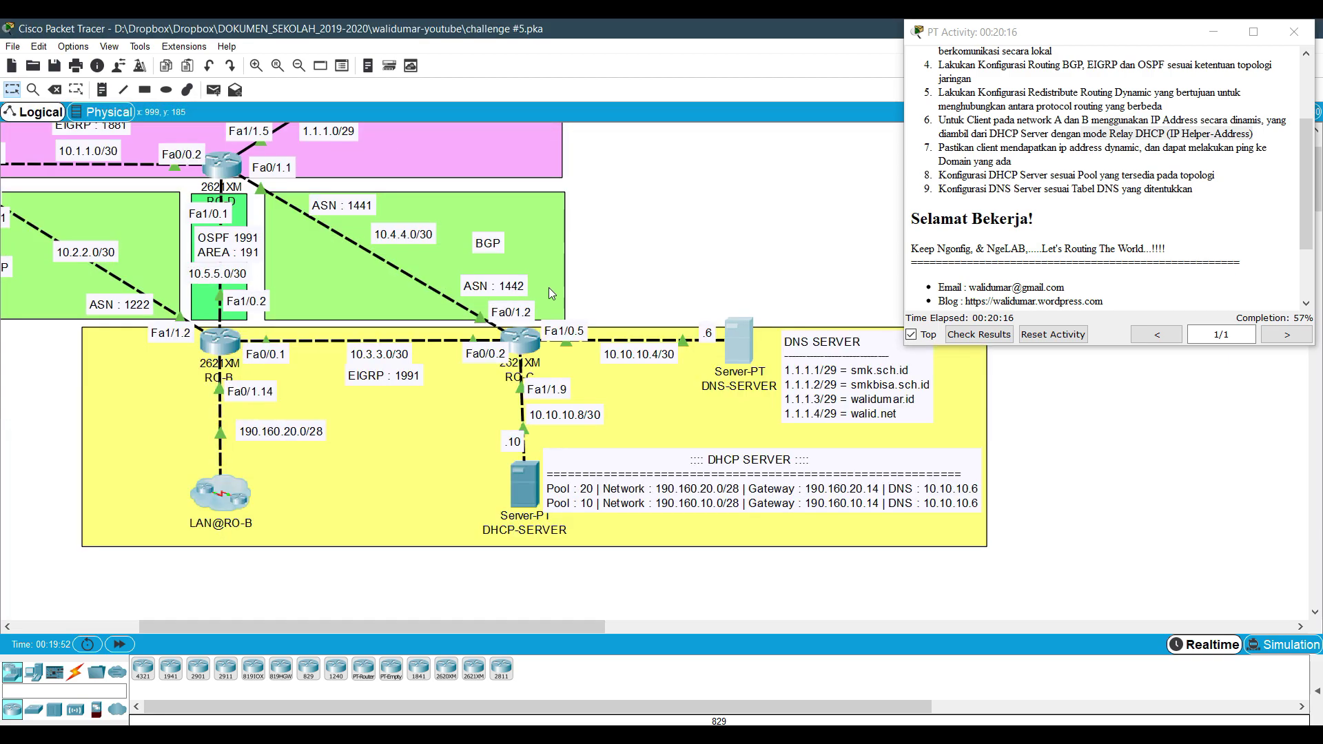
- Open the DHCP service settings of DHCP-SERVER and enter 10 as the pool name
left_click(529, 481)
left_click_drag(572, 121, 222, 100)
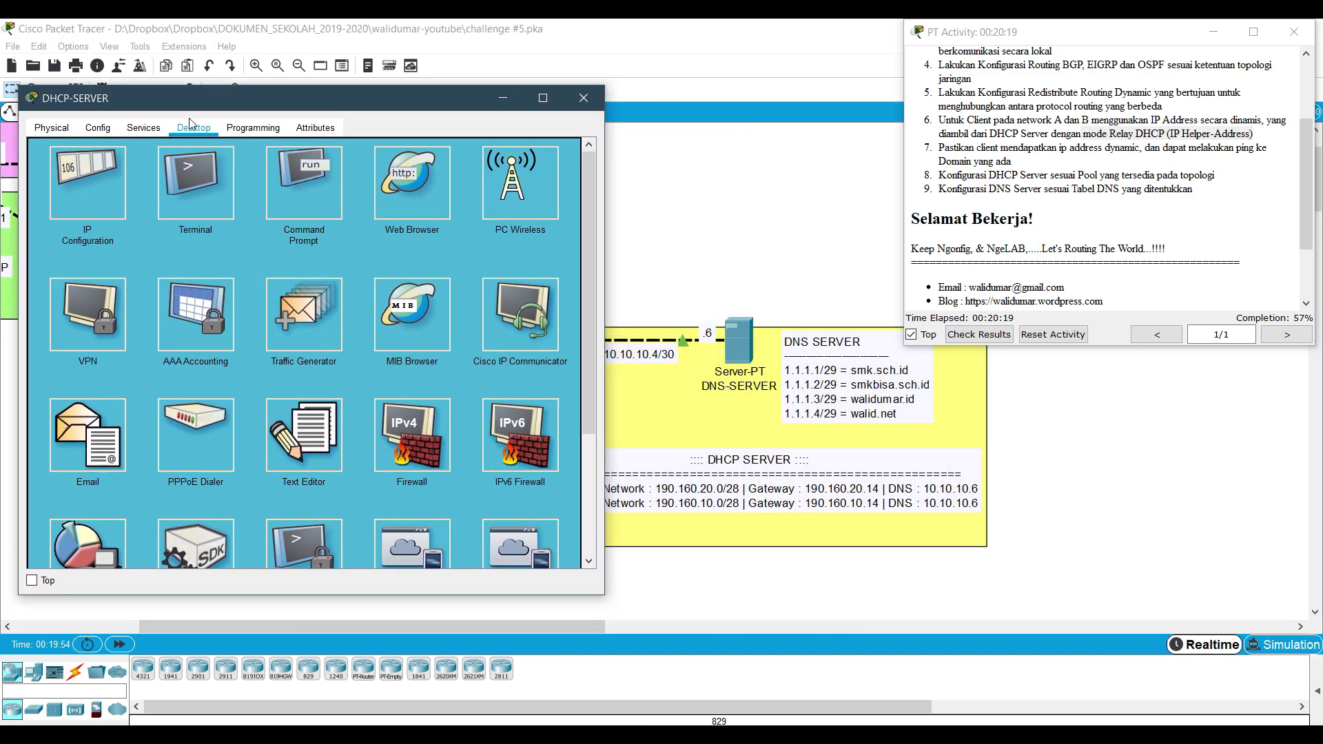
left_click(143, 127)
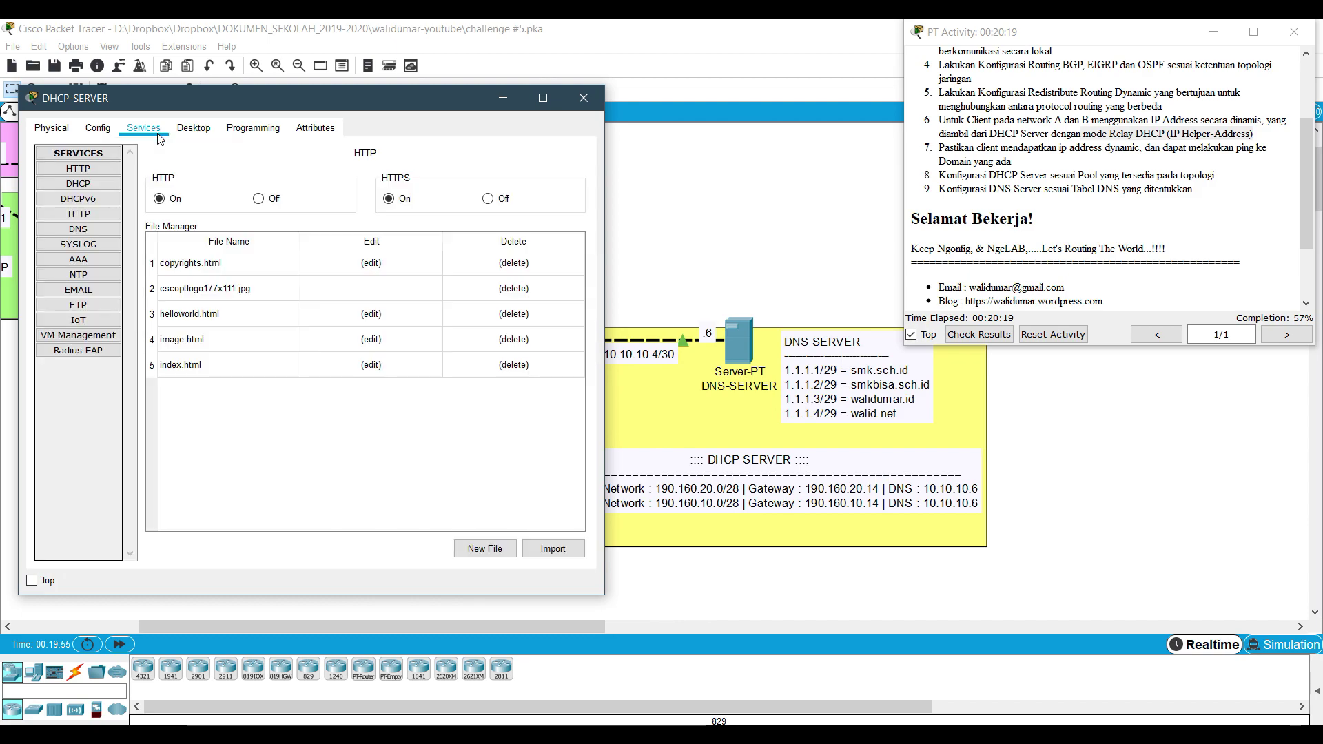
left_click(77, 184)
double_click(416, 200)
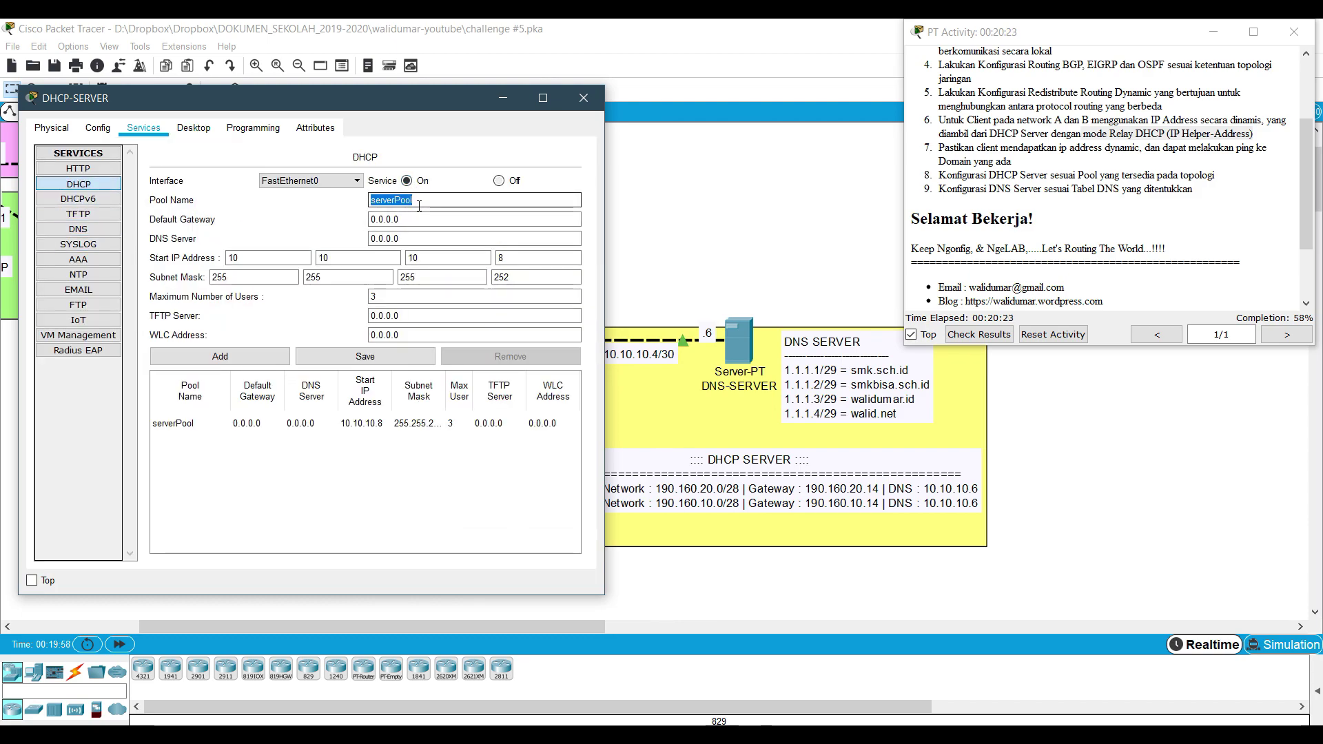
type("10")
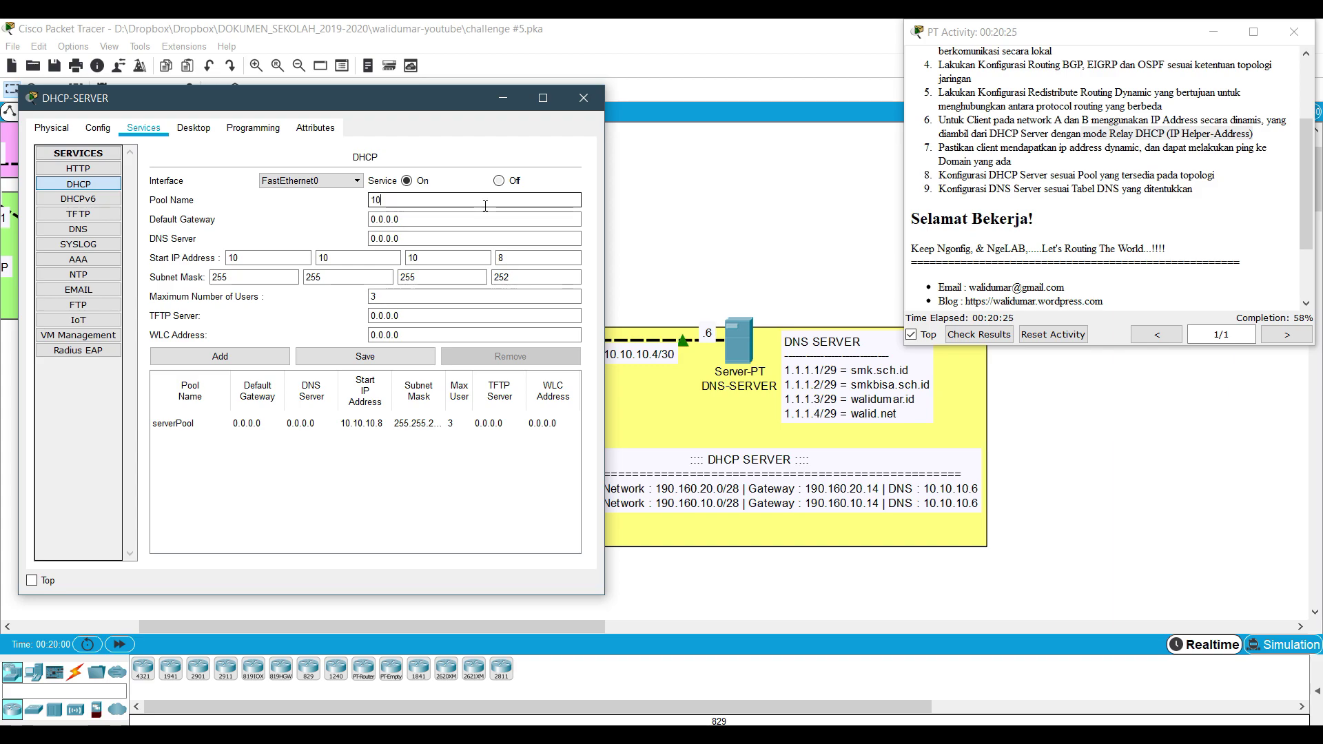
left_click_drag(424, 108, 376, 96)
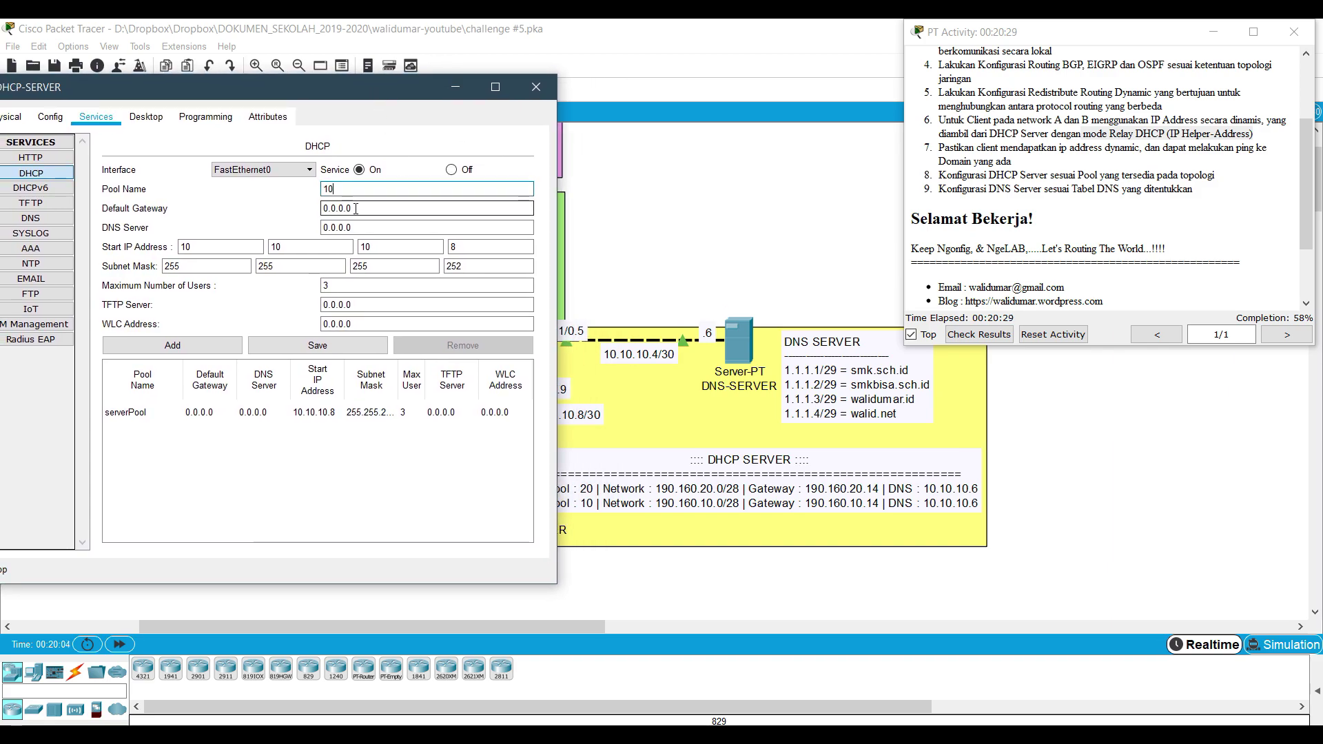
- Set pool 10's default gateway to 190.160.10.14 and its DNS server to 10.10.10.6
double_click(528, 206)
key("ctrl+a")
type("19")
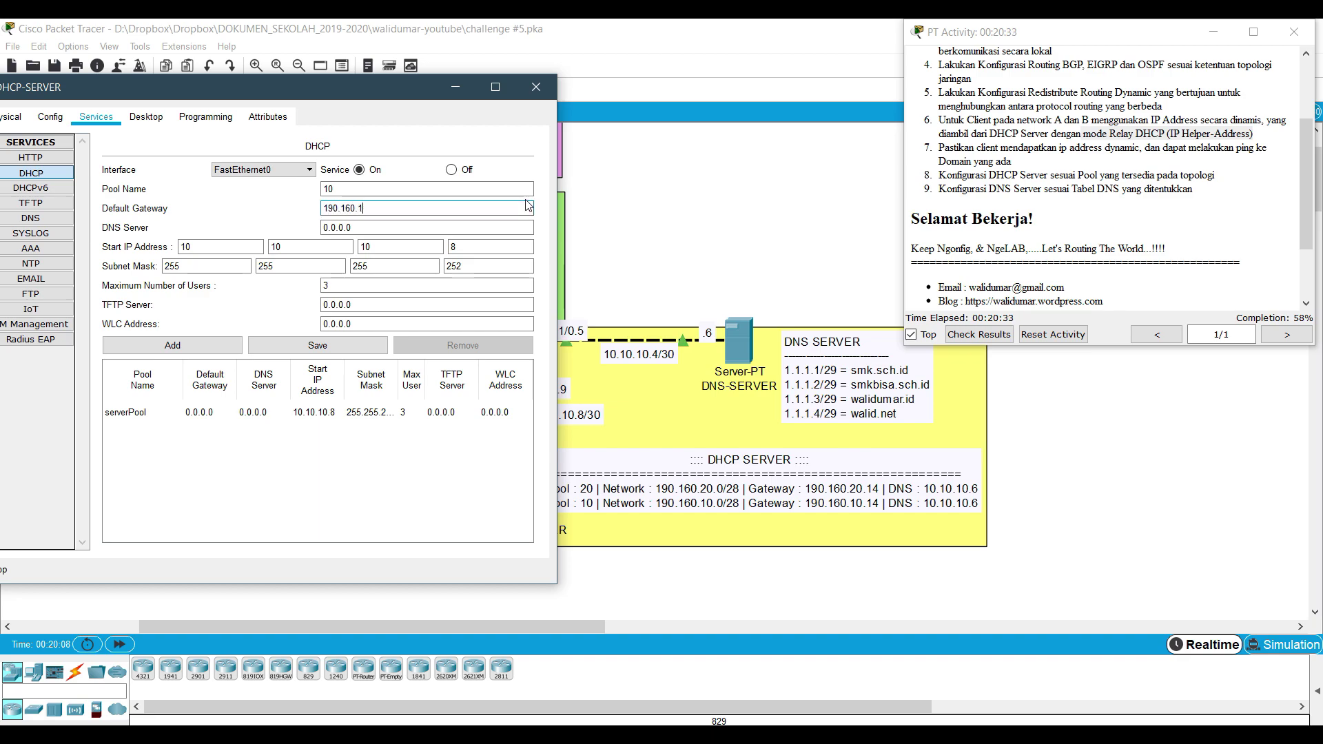
key("Tab")
type("10")
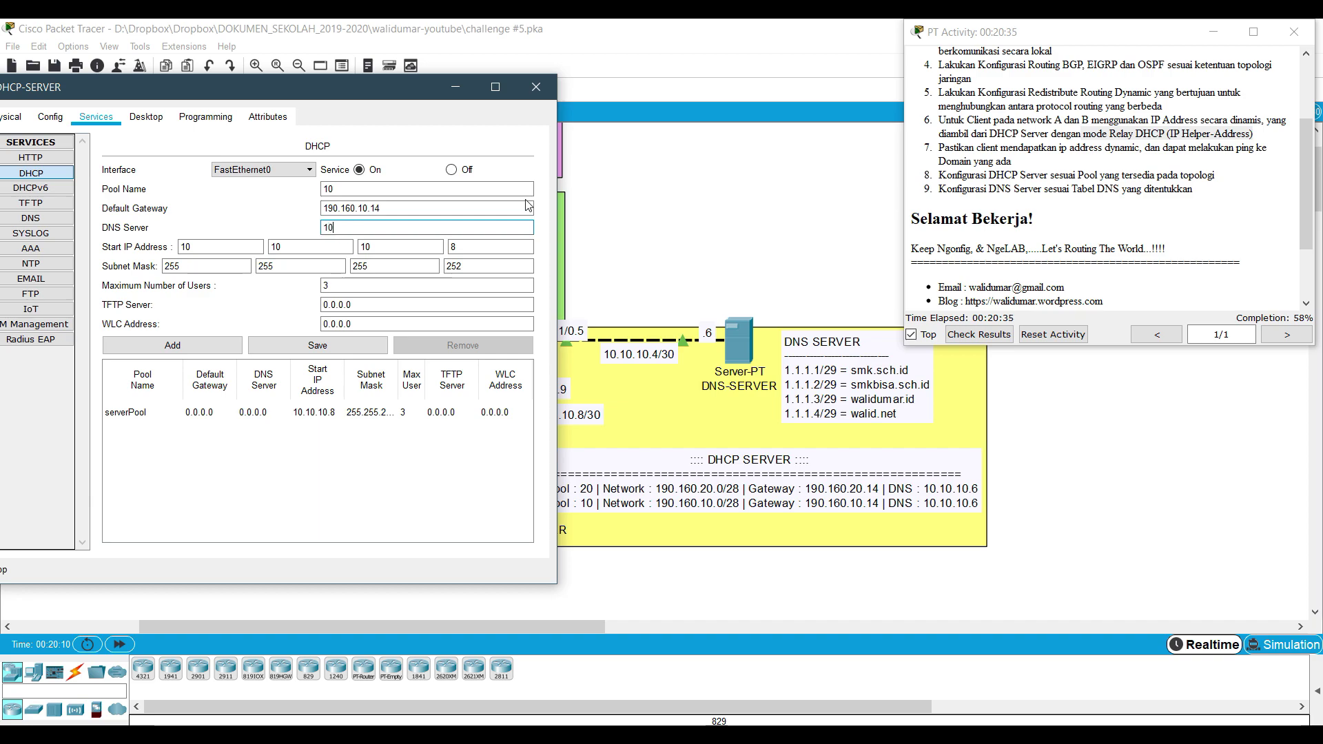
type(".10.10.")
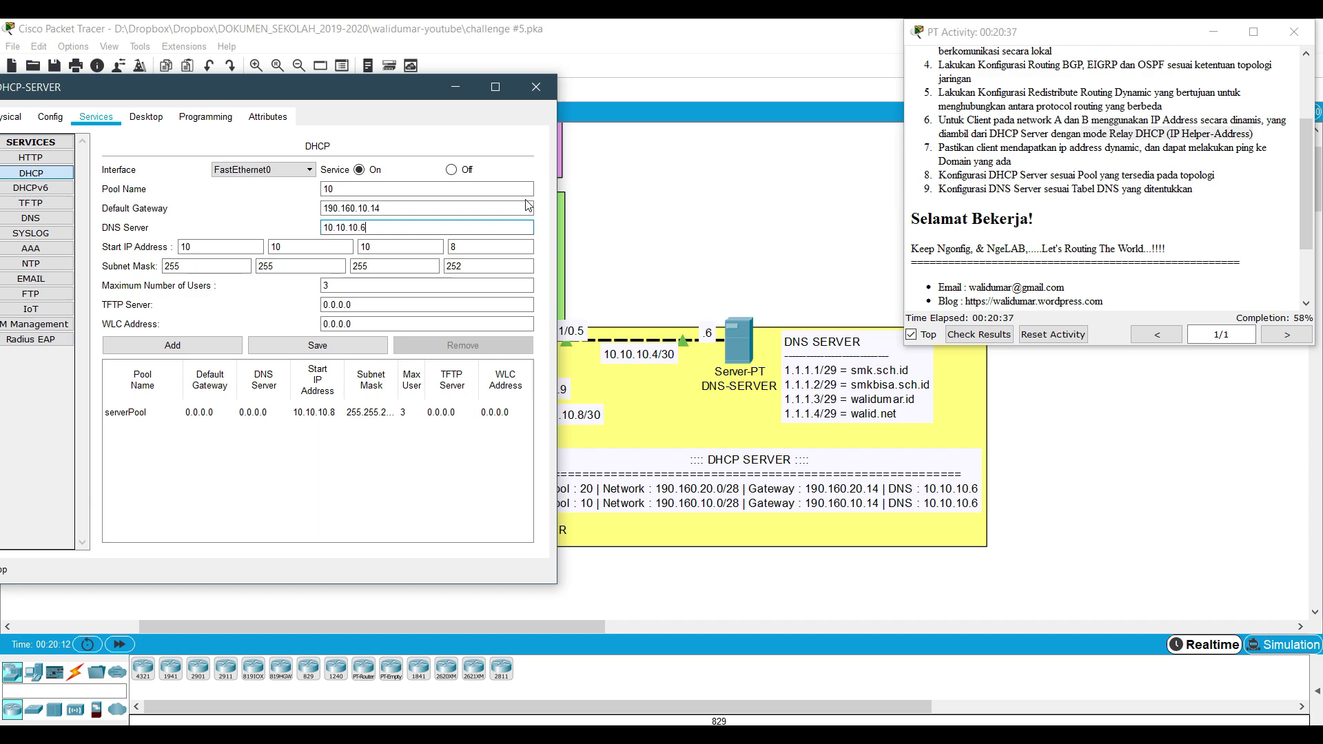
- Set pool 10's start IP address to 190.160.10.1
key("Tab")
type("190")
key("Tab")
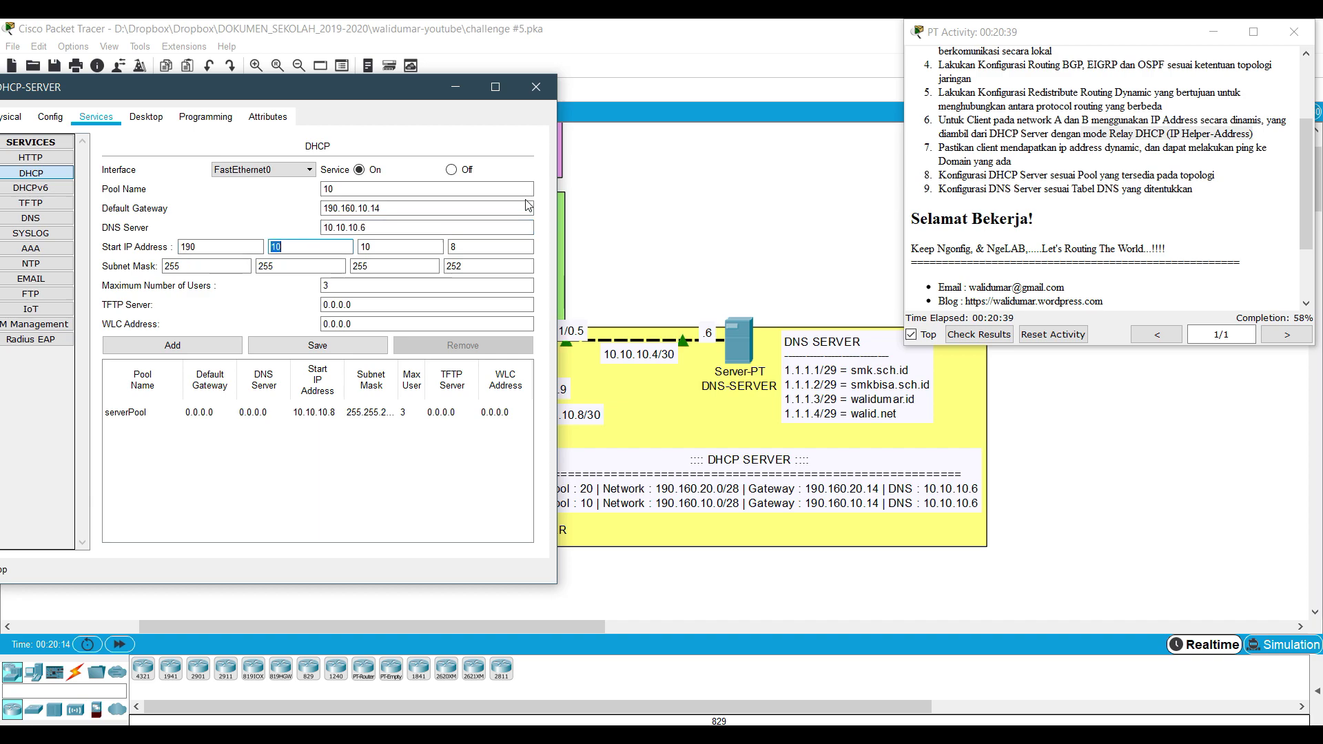
type("160")
key("Tab")
type("1")
key("Tab")
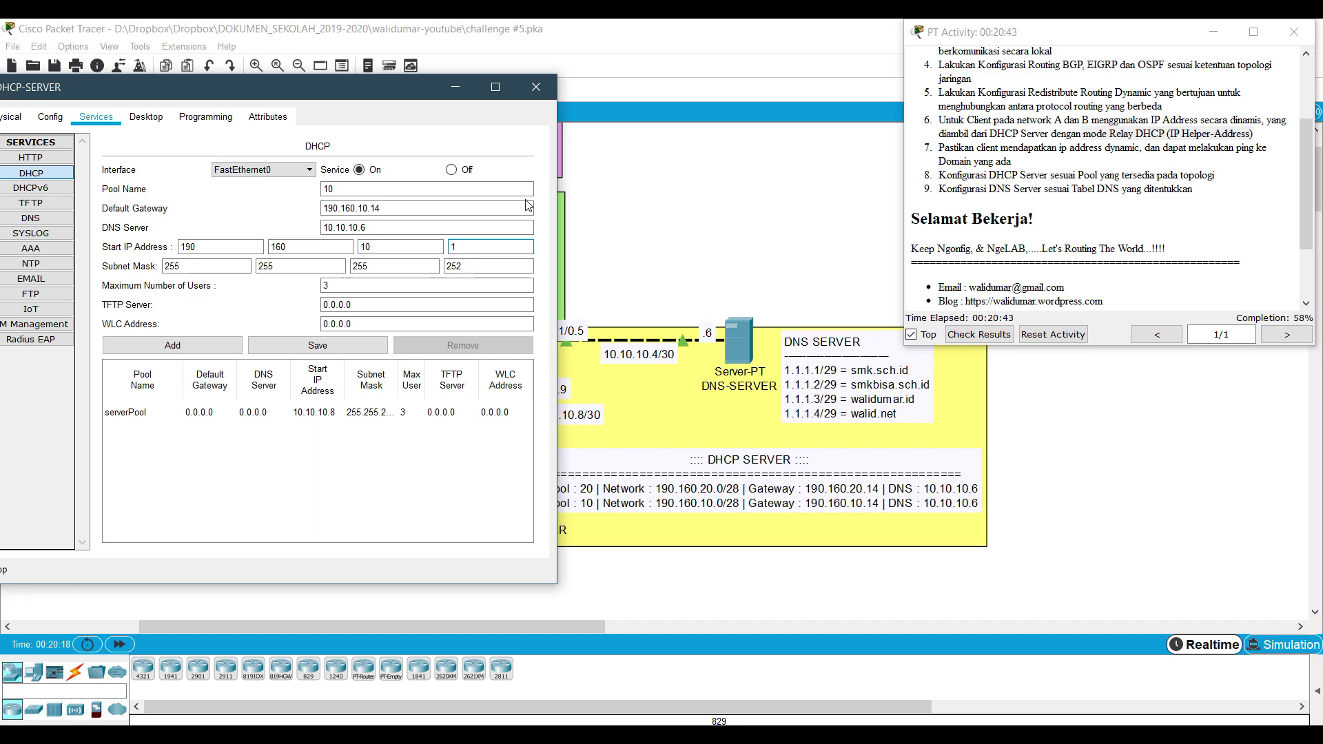
- Set a maximum of 14 users and subnet mask 255.255.255.240, and add pool 10 to the DHCP server
key("Tab")
key("Tab")
key("Tab")
key("Tab")
key("Tab")
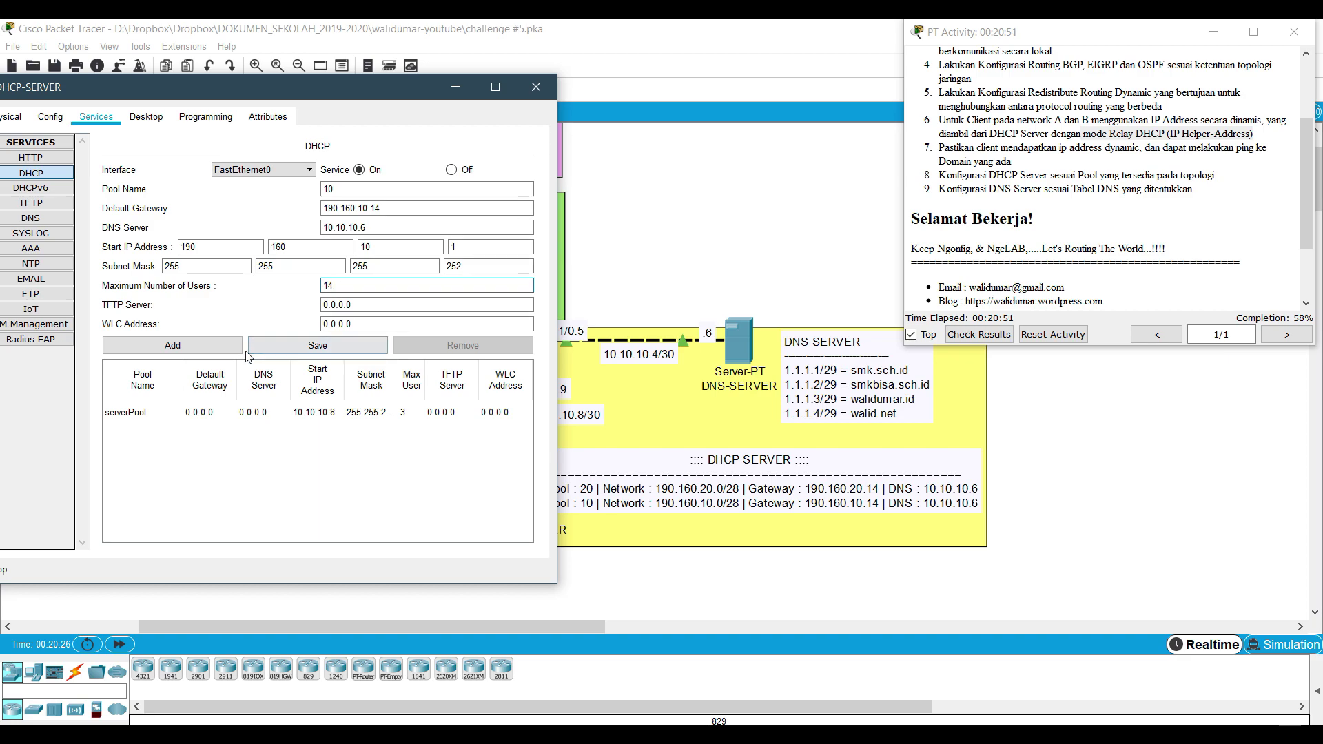
key("shift+Tab")
type("2")
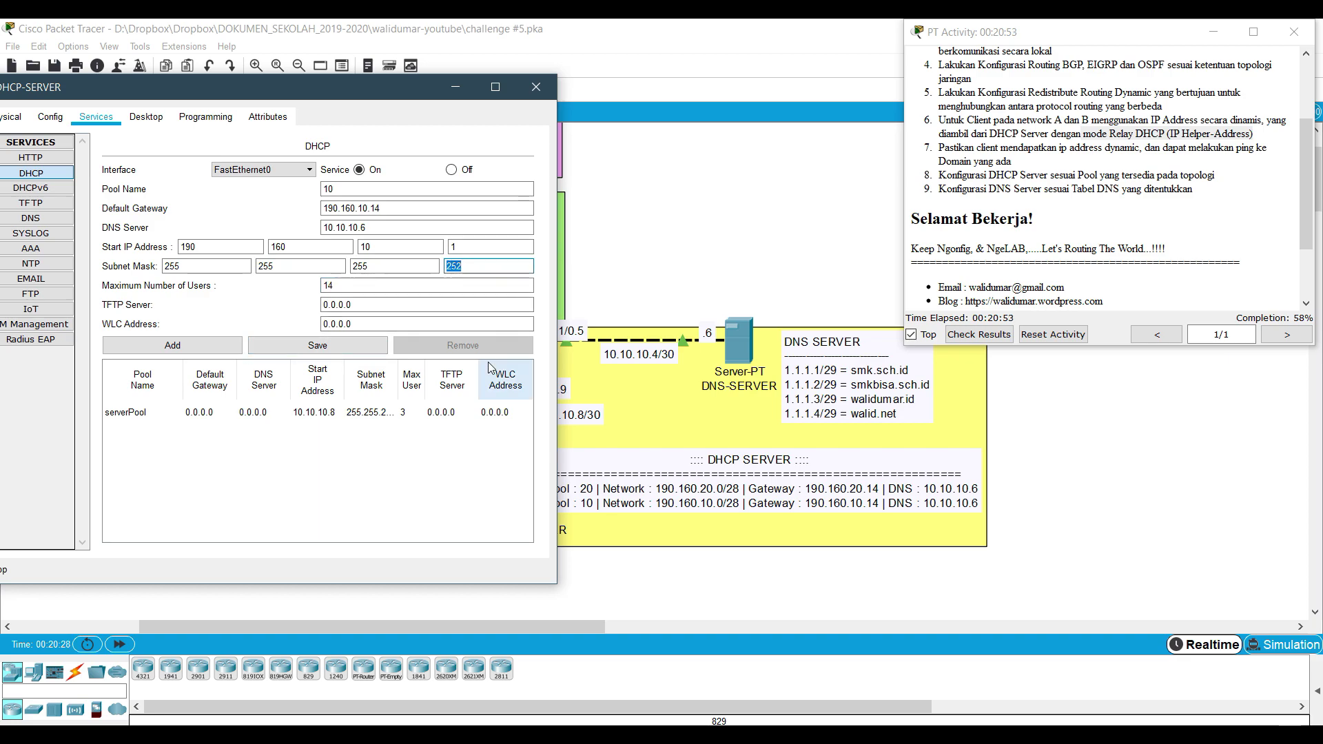
type("40")
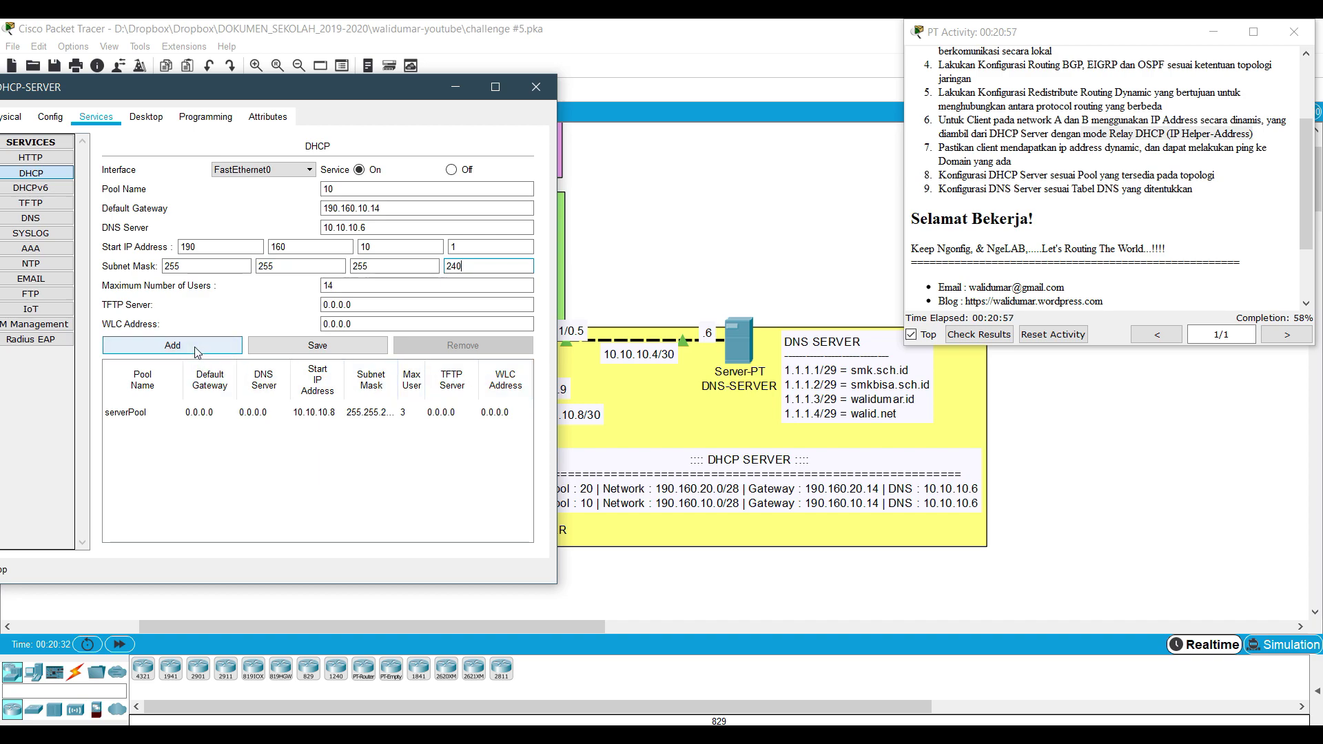
left_click(197, 348)
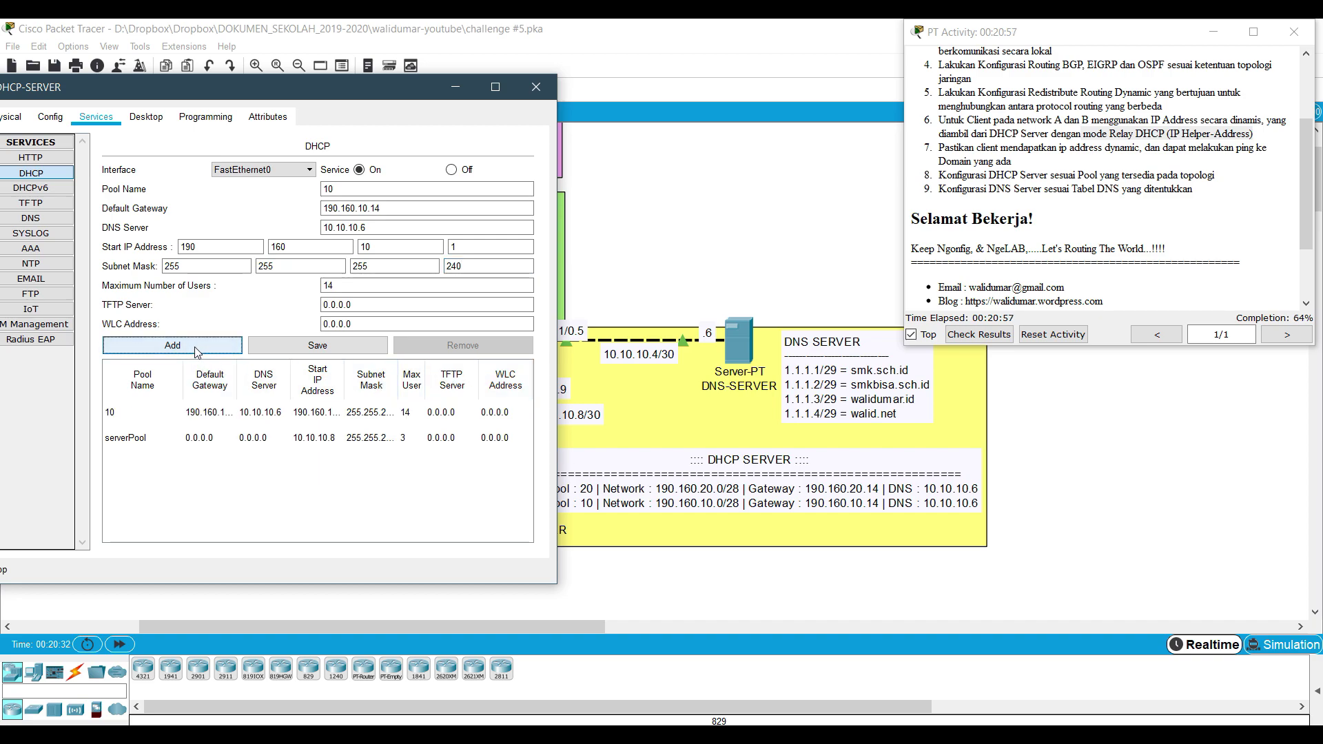
- Add DHCP pool 20 with default gateway 190.160.20.14 and start IP address 190.160.20.1, and close the DHCP-SERVER window
double_click(361, 208)
type("20")
double_click(363, 247)
type("20")
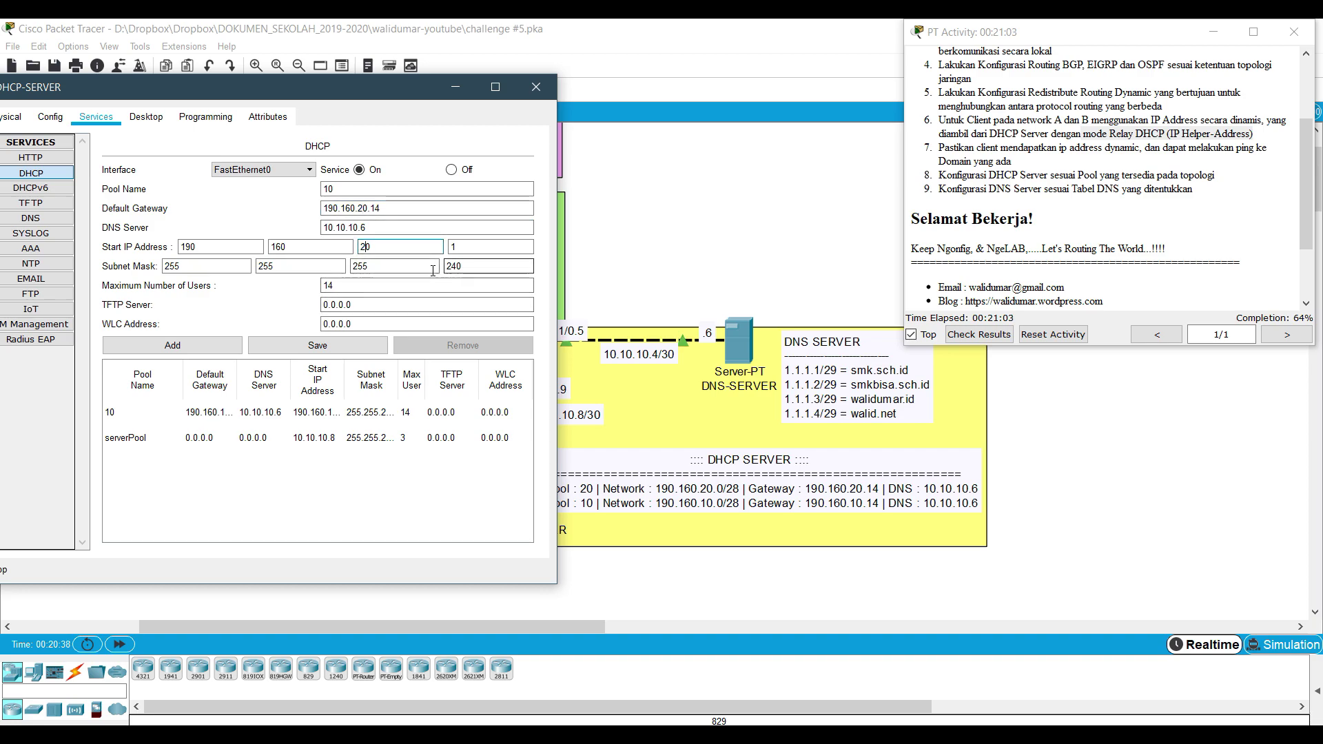
double_click(328, 189)
type("20")
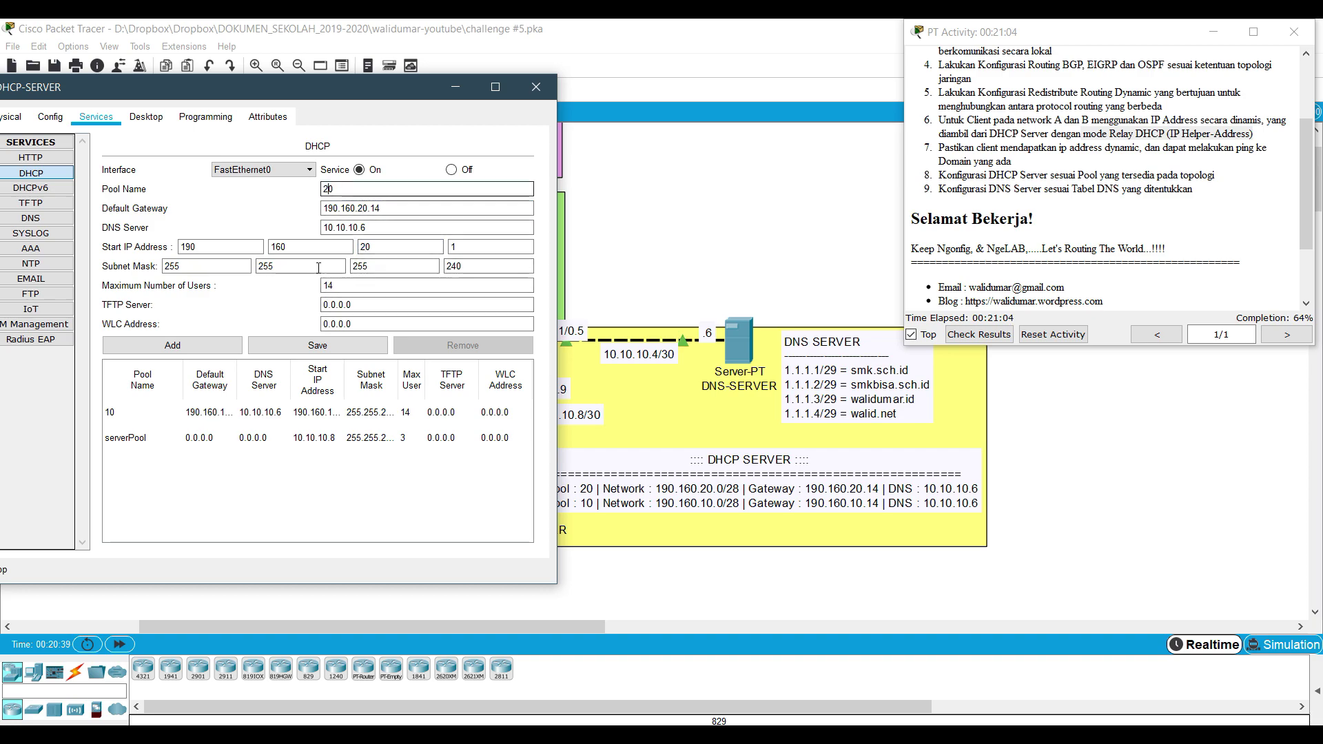
left_click(204, 348)
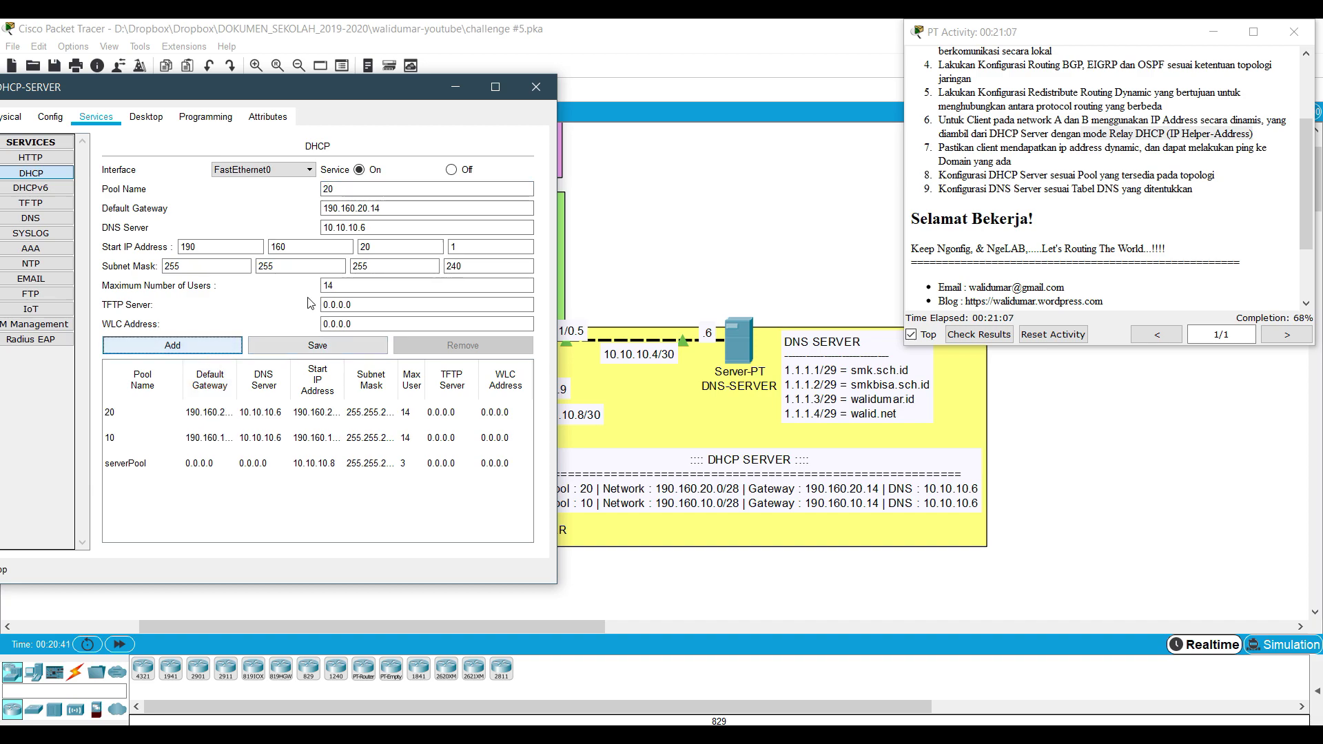
left_click(543, 87)
- Open the IP configuration of the smk.sch.id server inside the Server-Farm cluster
scroll(546, 156, "up", 2)
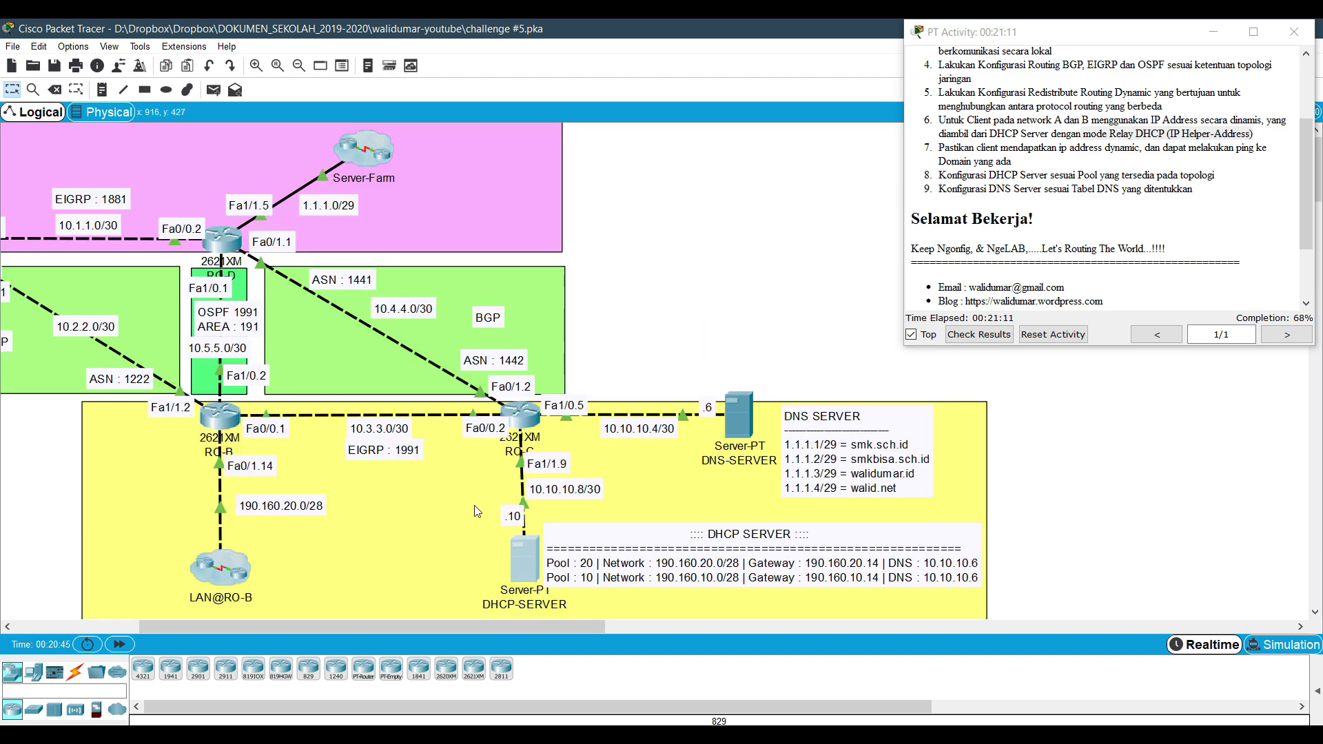
left_click_drag(386, 627, 330, 631)
left_click(463, 146)
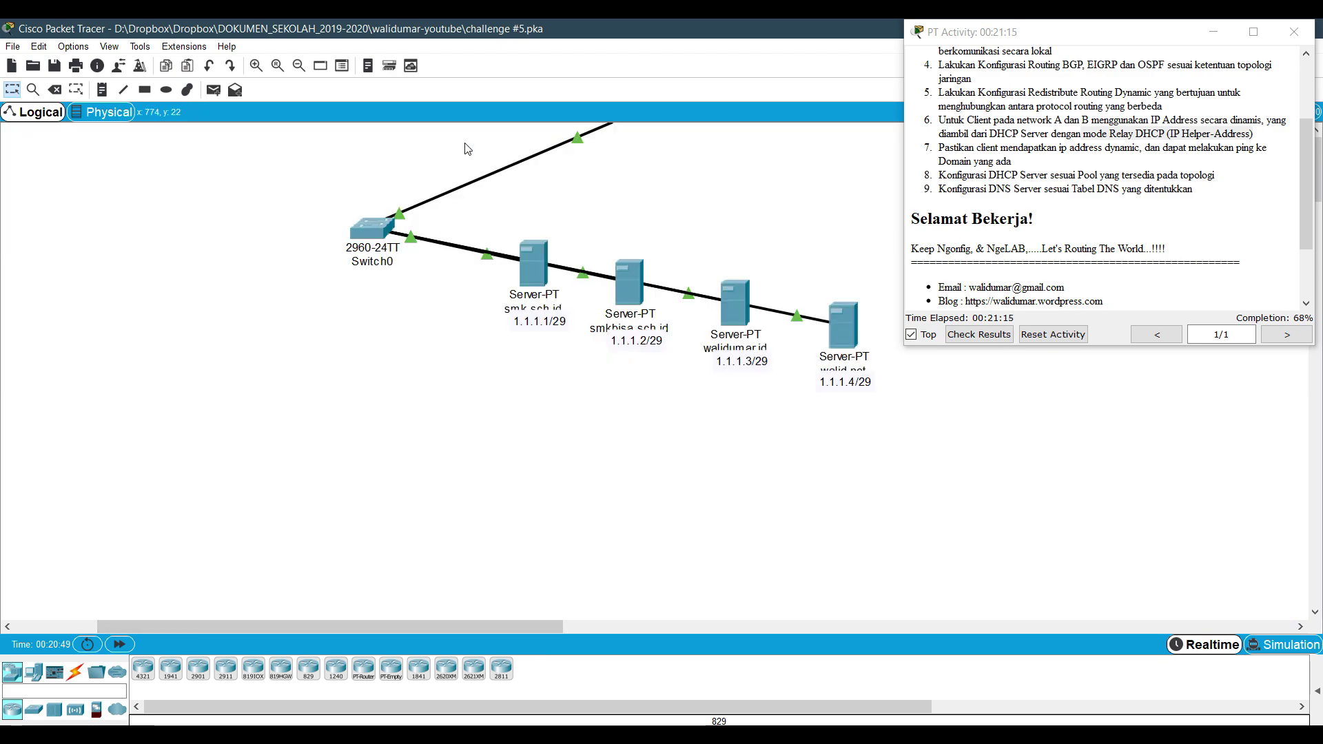
left_click(534, 265)
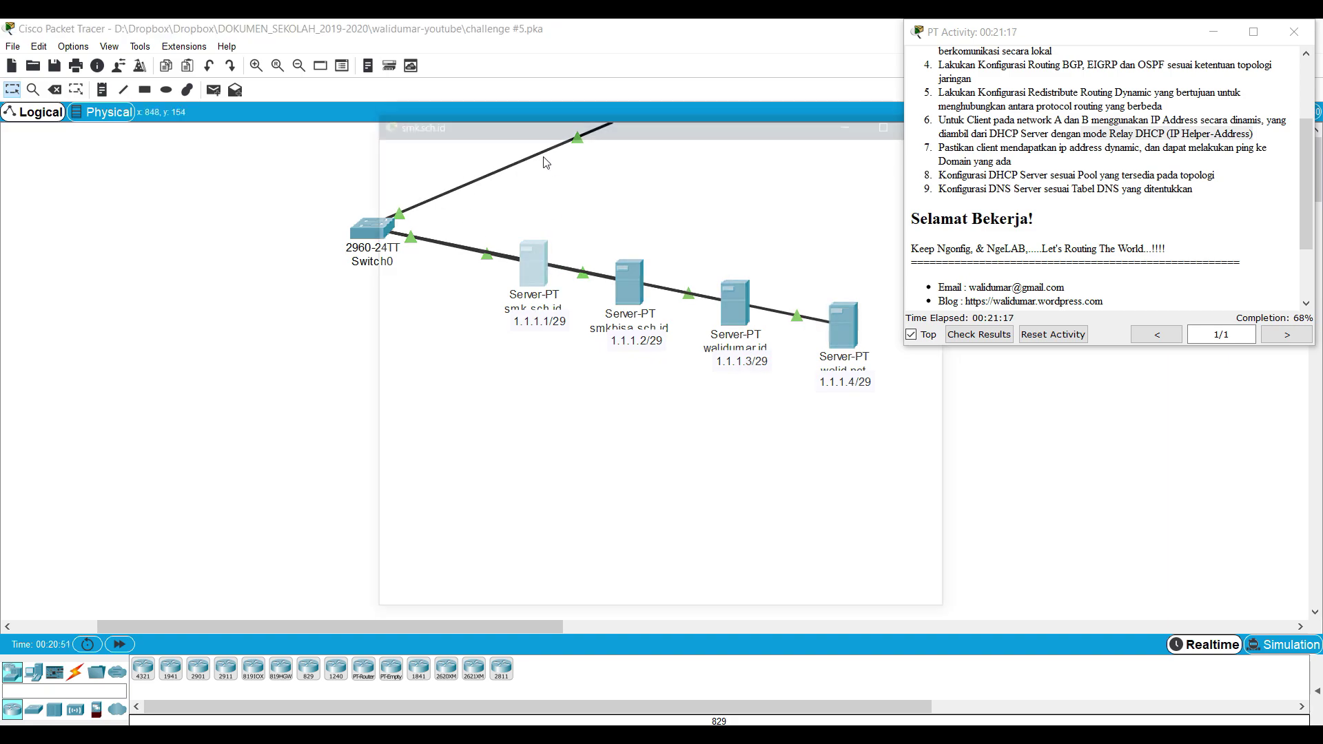
left_click_drag(518, 146, 190, 175)
left_click(294, 180)
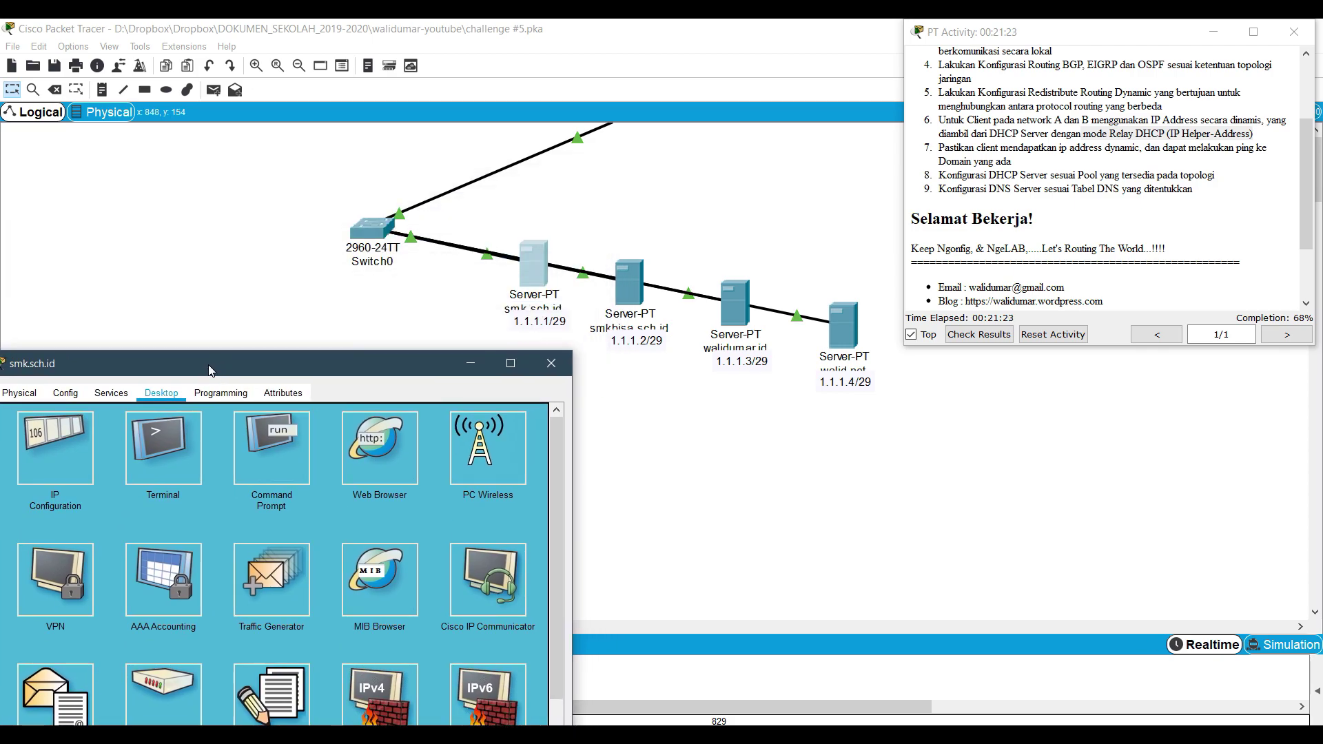
left_click_drag(212, 371, 256, 174)
left_click(121, 254)
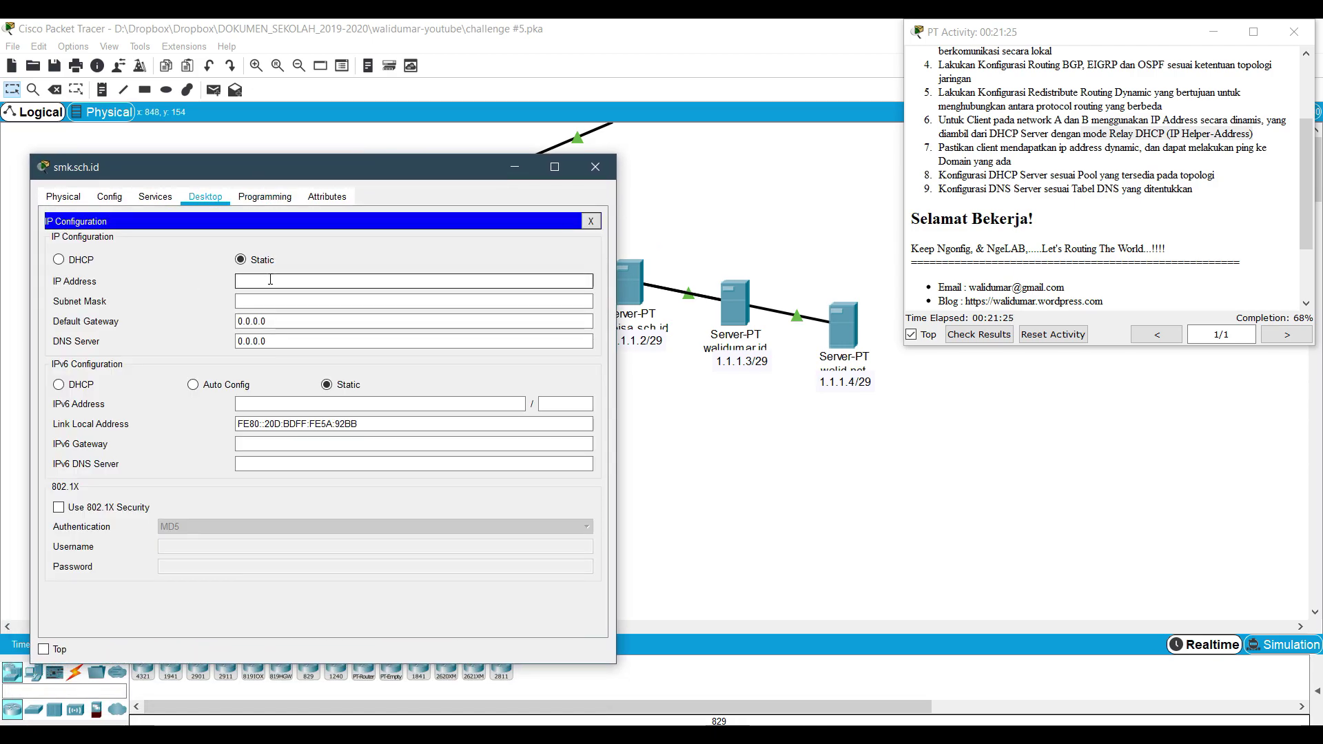
- Give the smk.sch.id server the static IP address 1.1.1.1 with subnet mask 255.255.255.248
left_click(271, 280)
type("1")
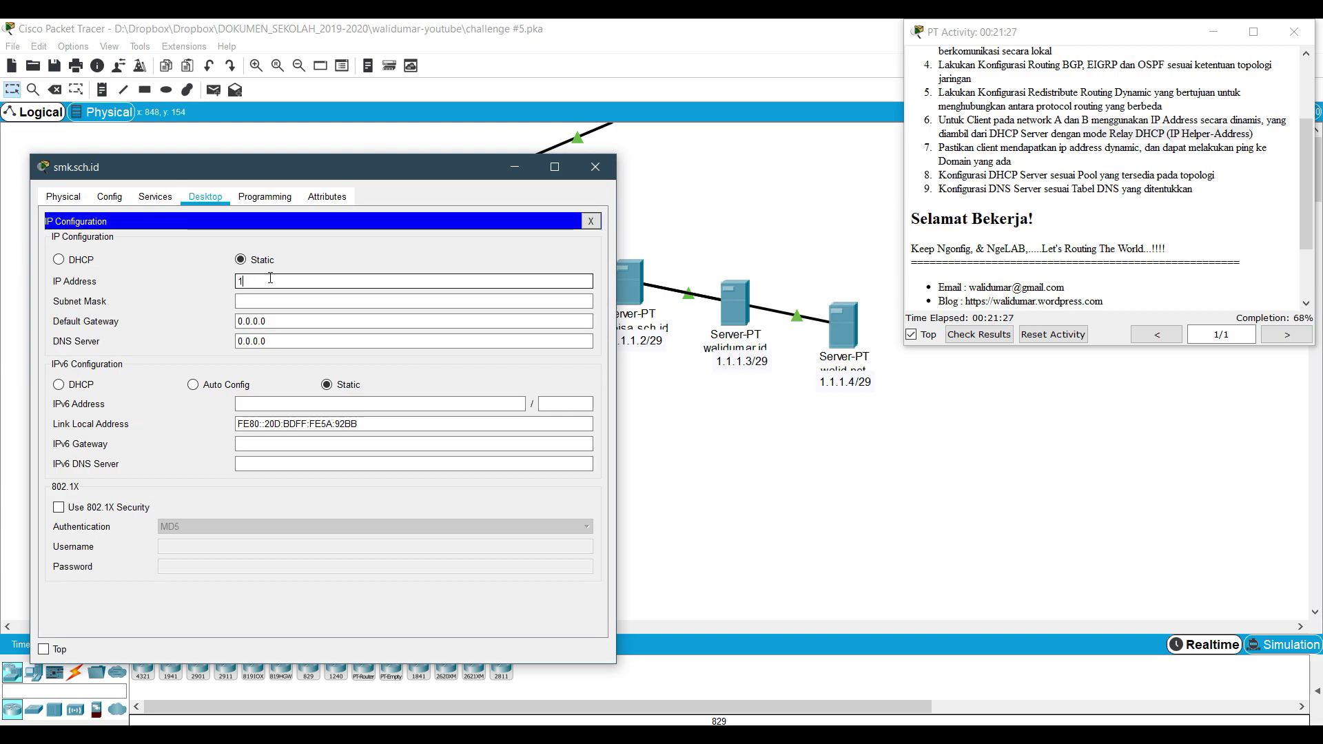
type("1.1.1.1")
key("Tab")
type("255")
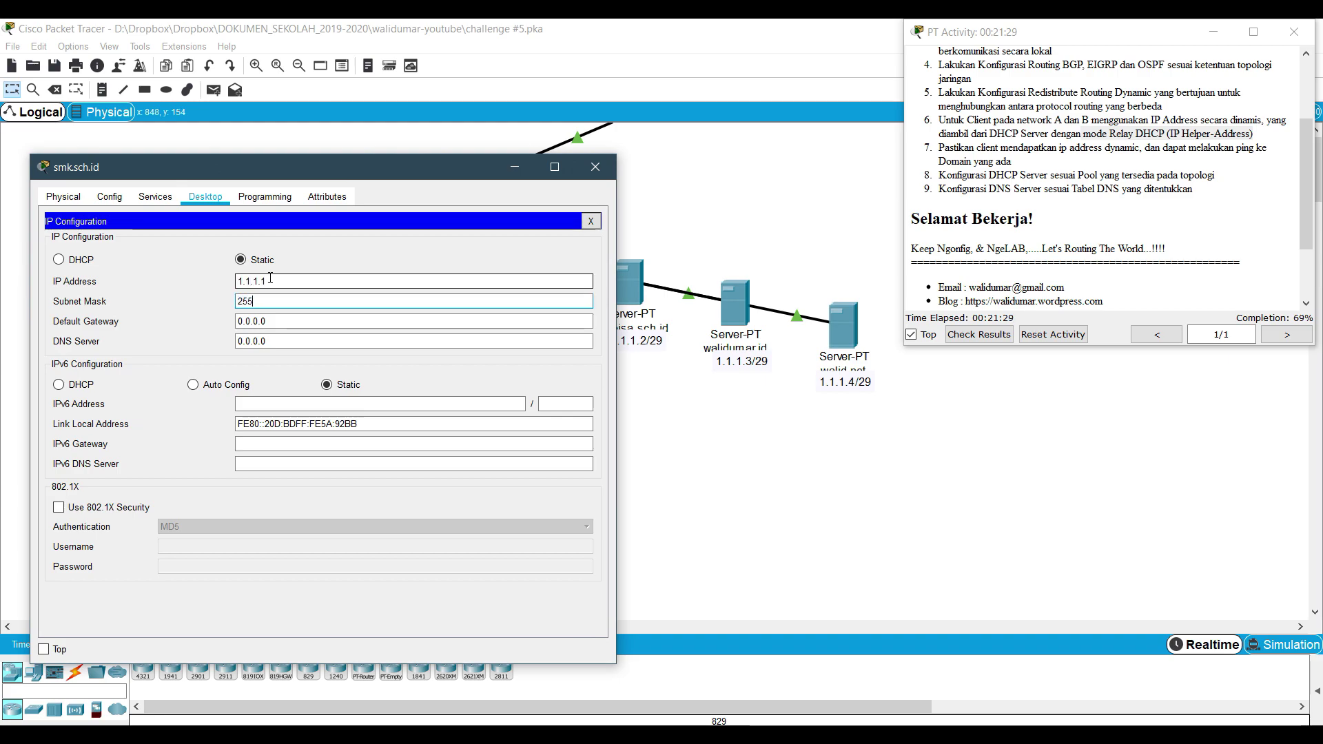
type(".255.255.")
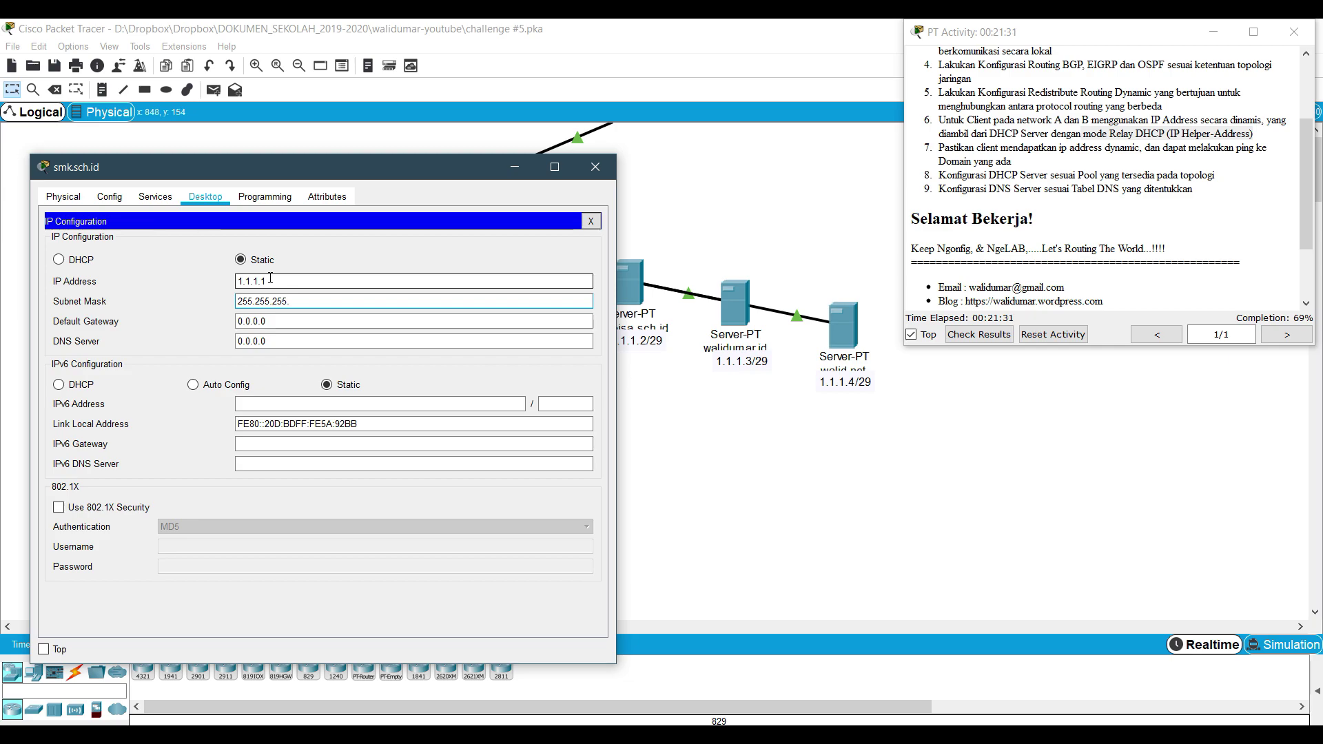
type("248")
- Set the smk.sch.id server's default gateway to 1.1.1.5 and DNS server to 10.10.10.6, and close its window
key("Tab")
type("1.1.1.")
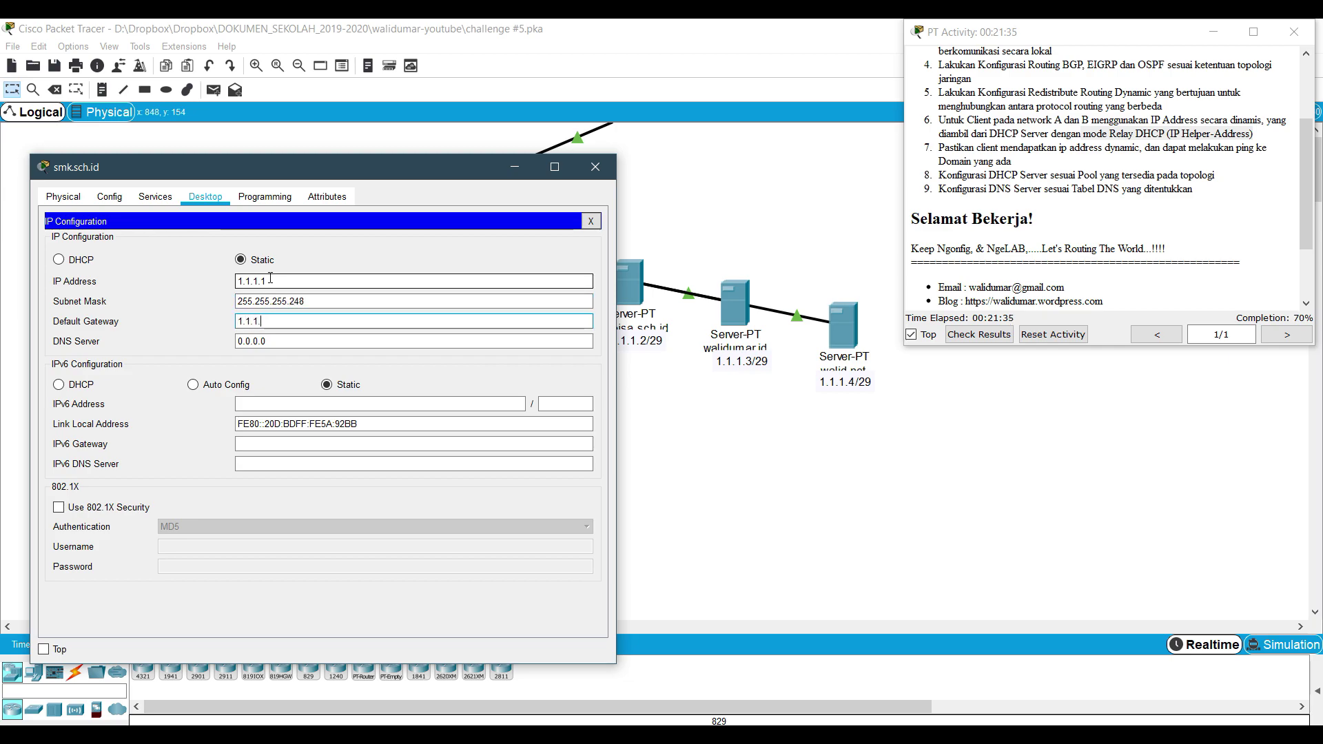
type("5")
key("Tab")
type("10.10.10.6")
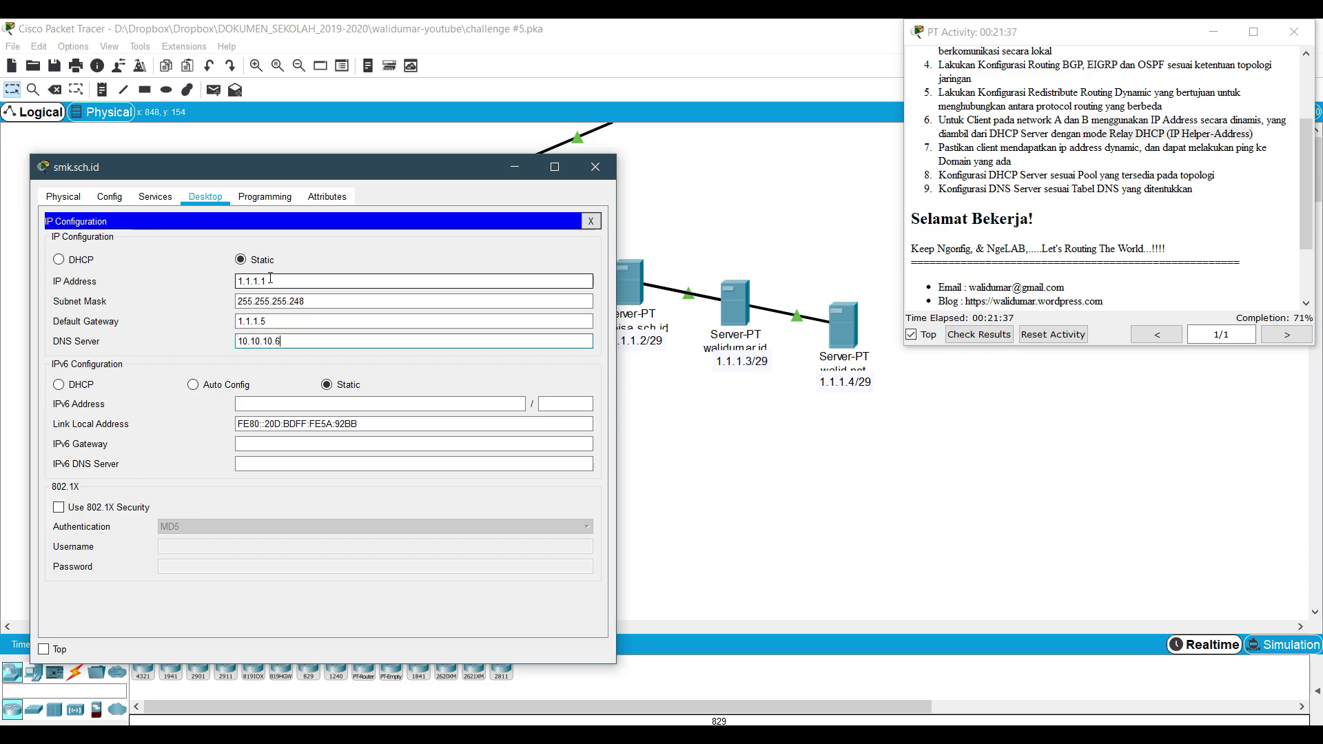
left_click(595, 166)
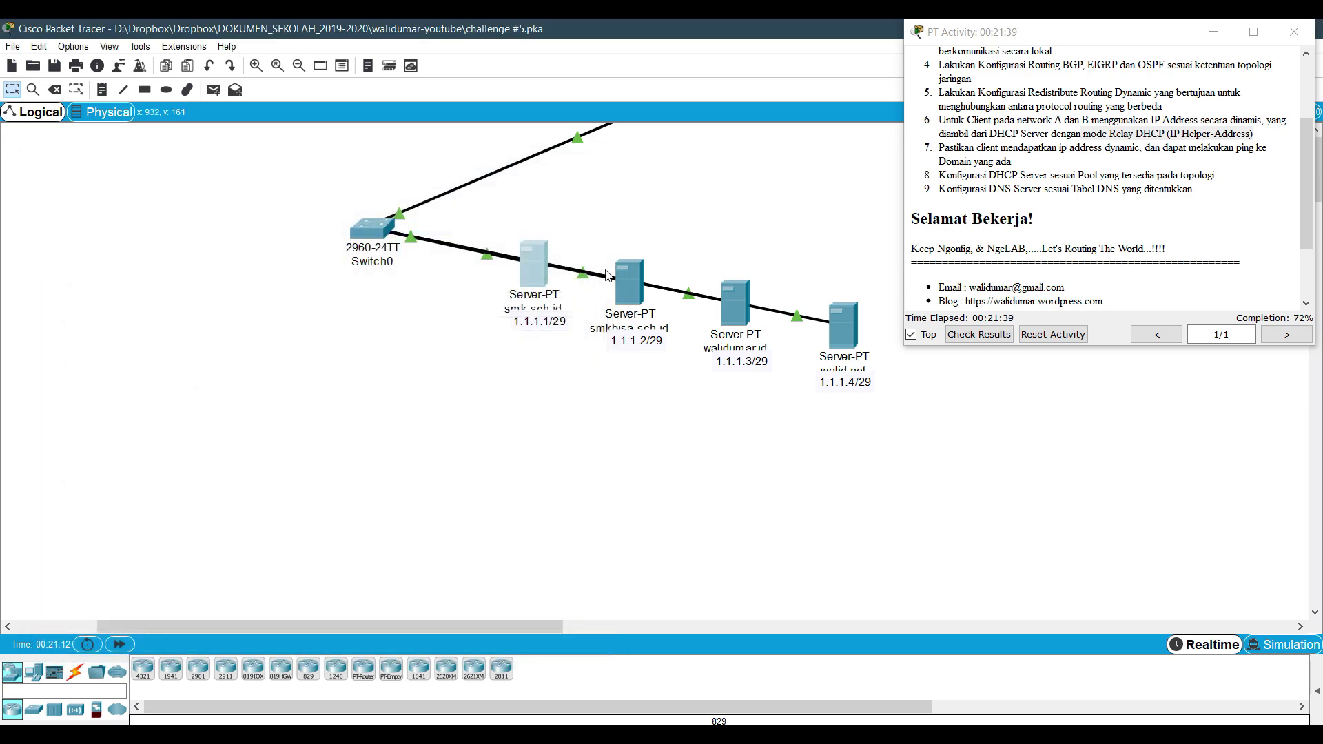
- Give the smkbisa.sch.id server the static IP address 1.1.1.2 with subnet mask 255.255.255.252
left_click(619, 284)
left_click_drag(482, 120, 181, 179)
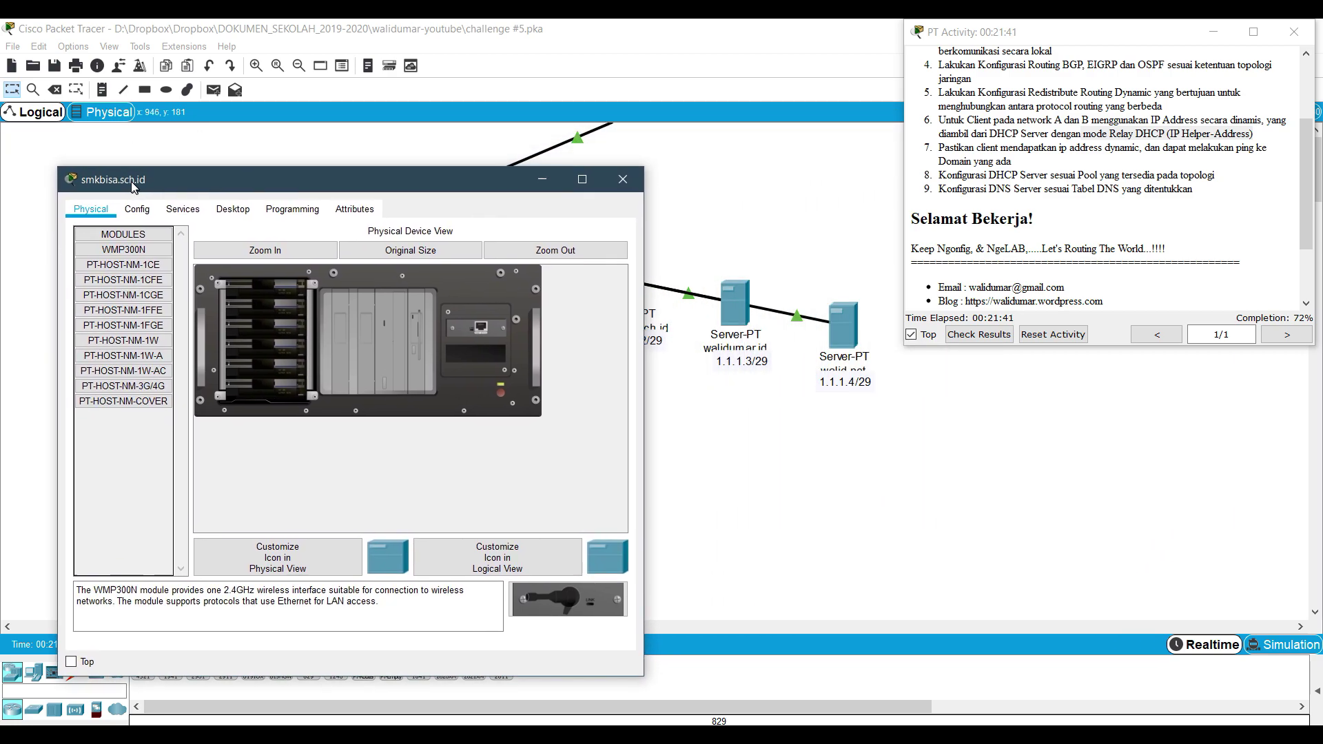
left_click(183, 209)
left_click(233, 208)
left_click(119, 256)
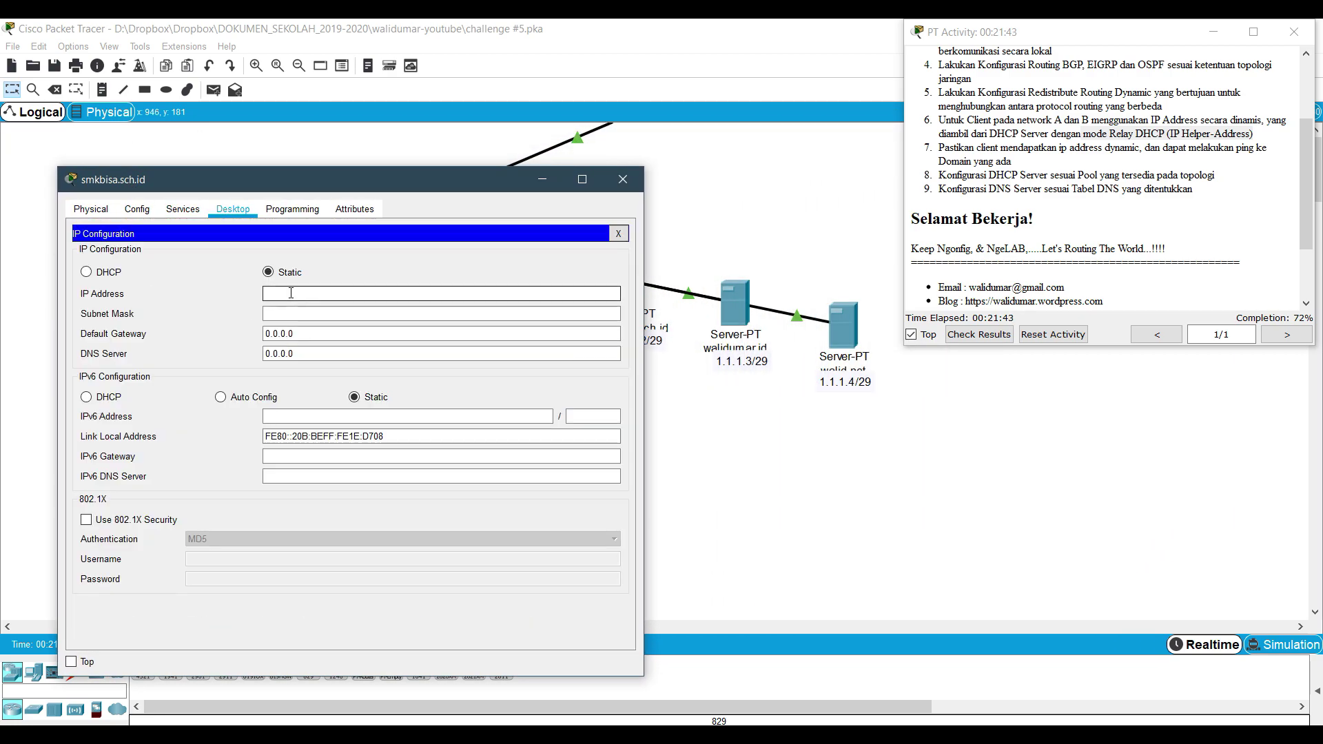
type("1.1.")
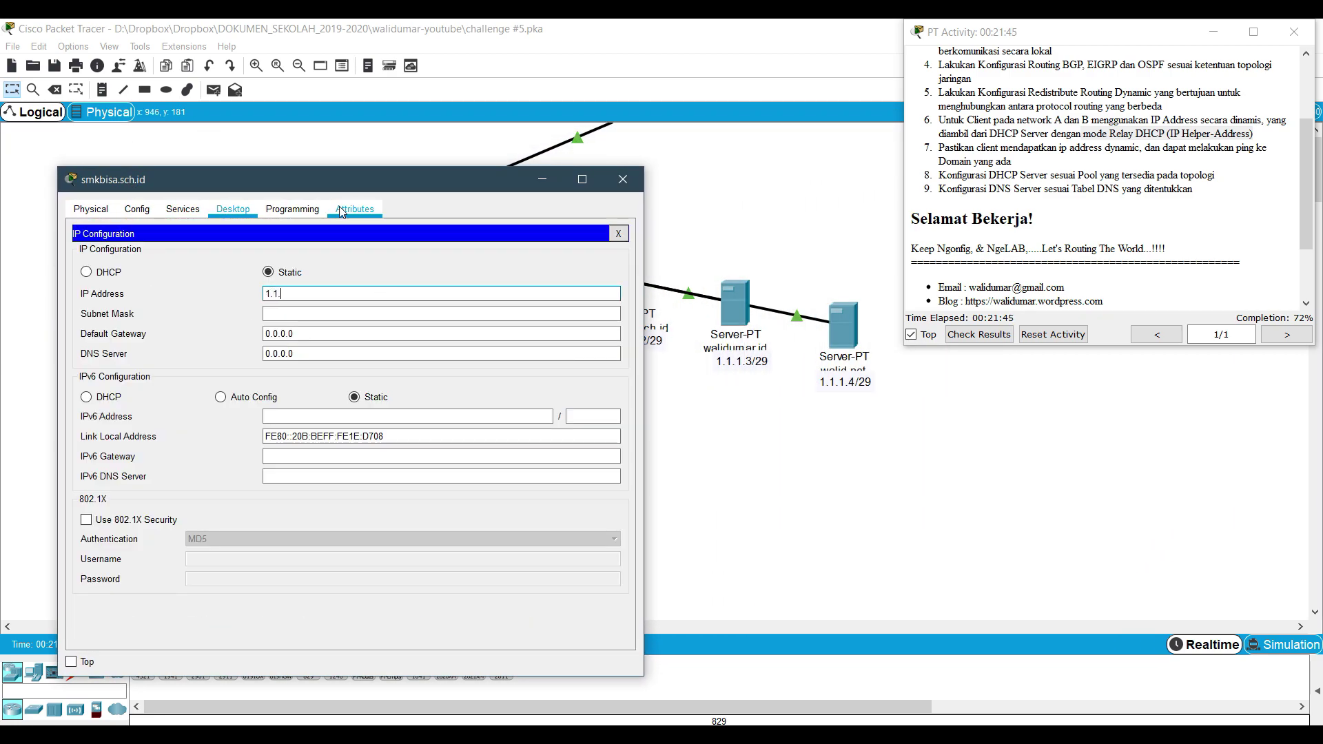
type("1.2")
key("Tab")
type("2")
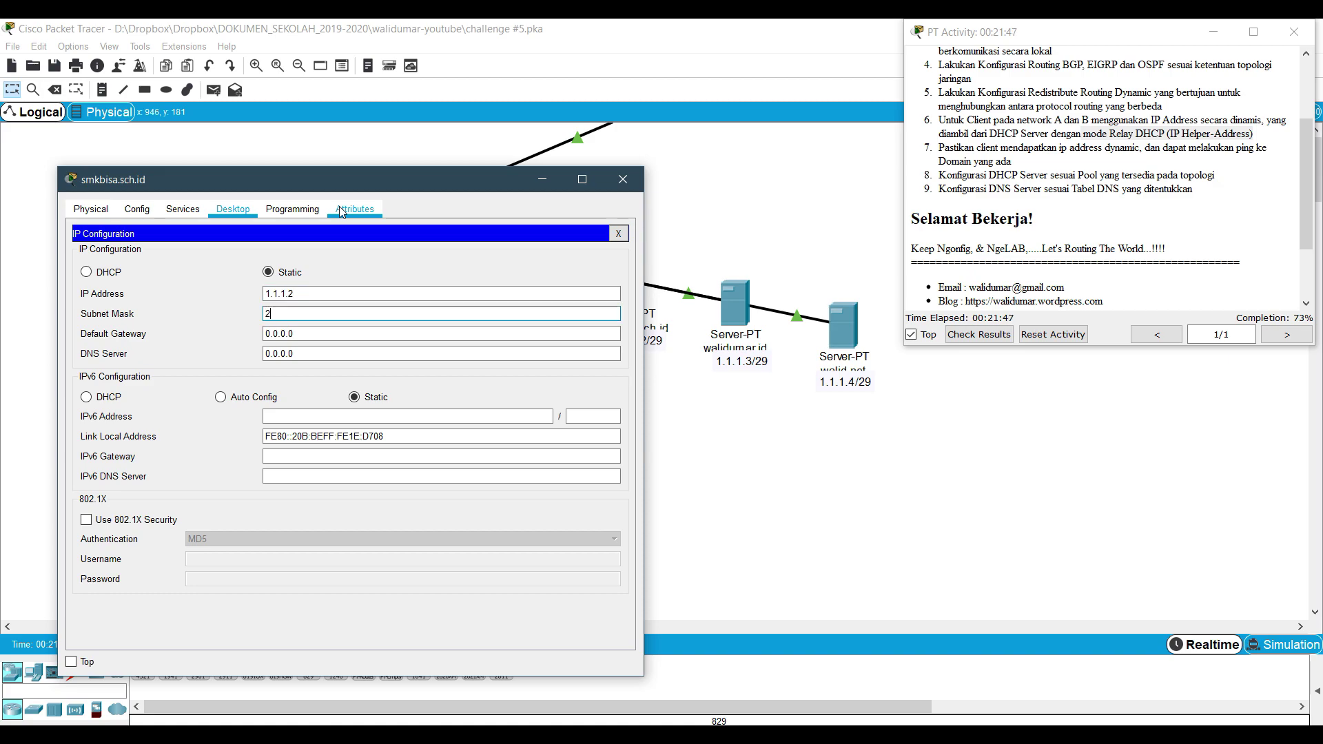
type("55.255.255.252")
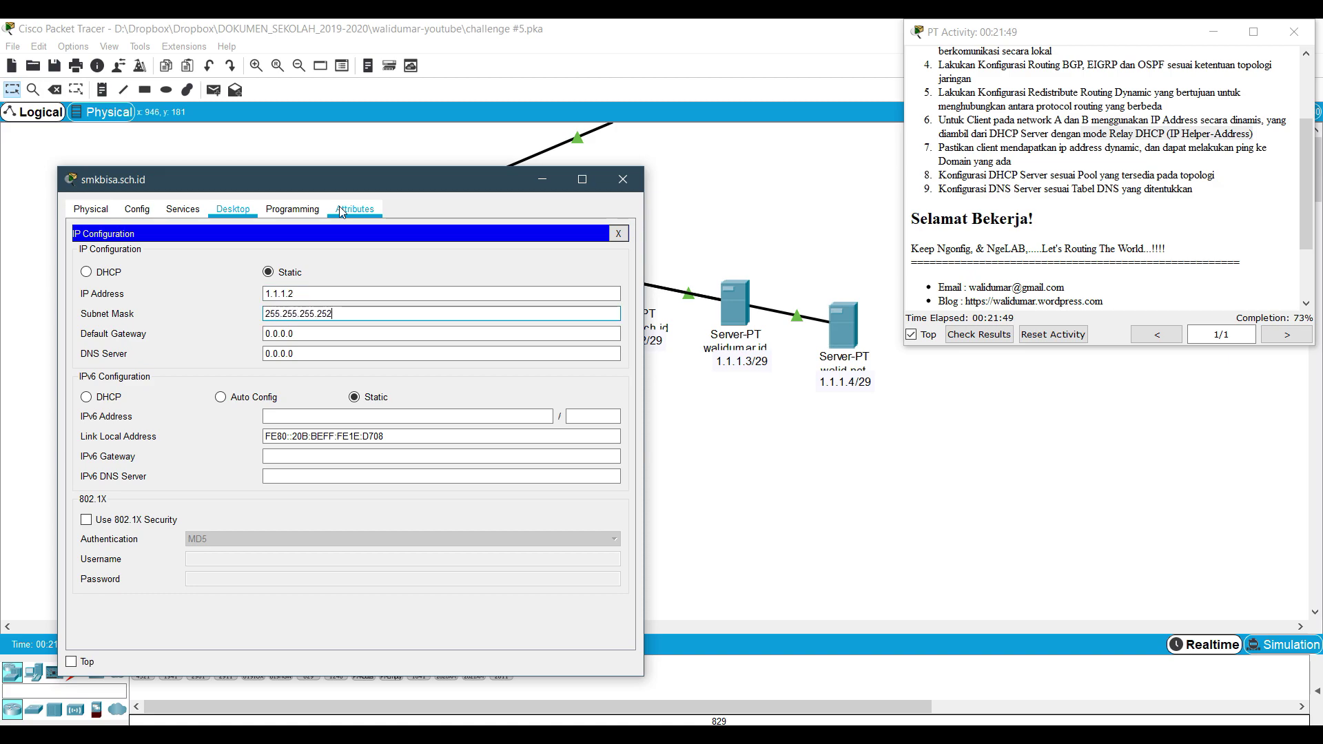
- Set the smkbisa.sch.id server's default gateway to 1.1.1.5 and DNS server to 10.10.10.6, and close its window
key("Tab")
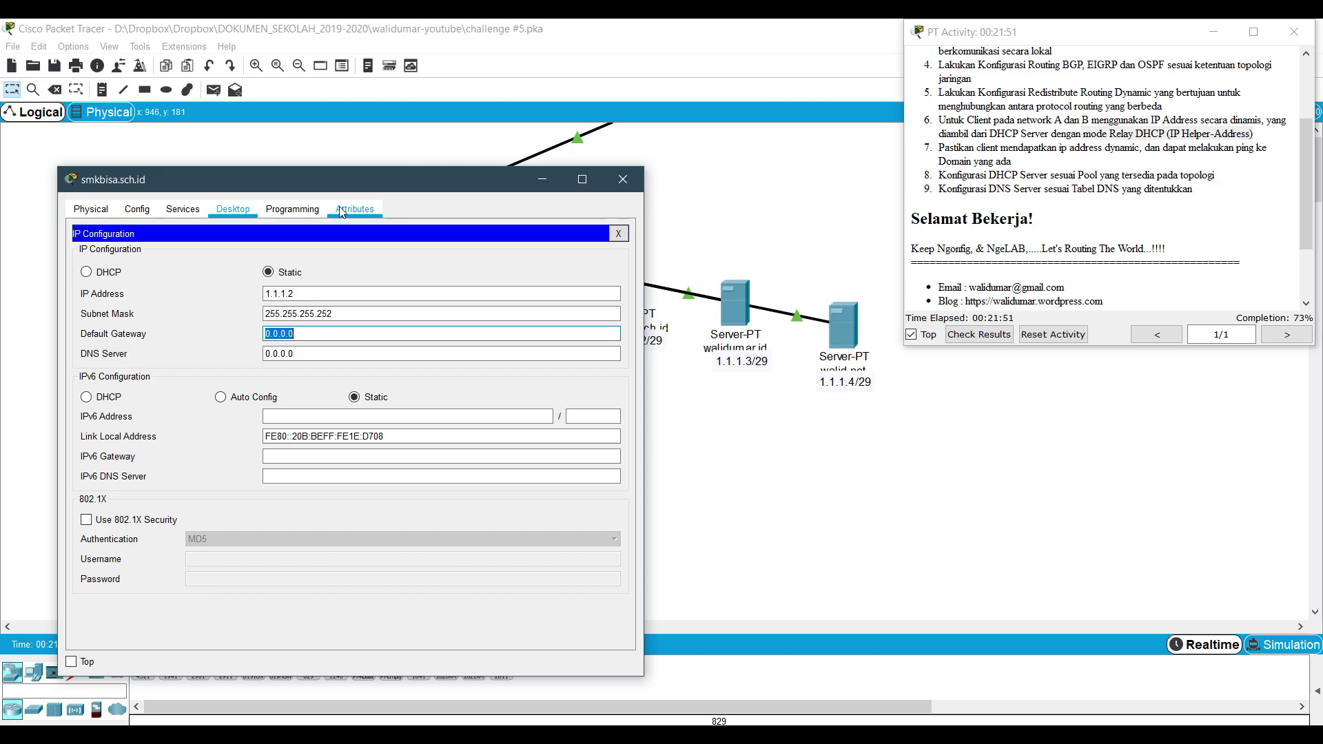
type("1.1.1.5")
key("Tab")
type("10.10.10.6")
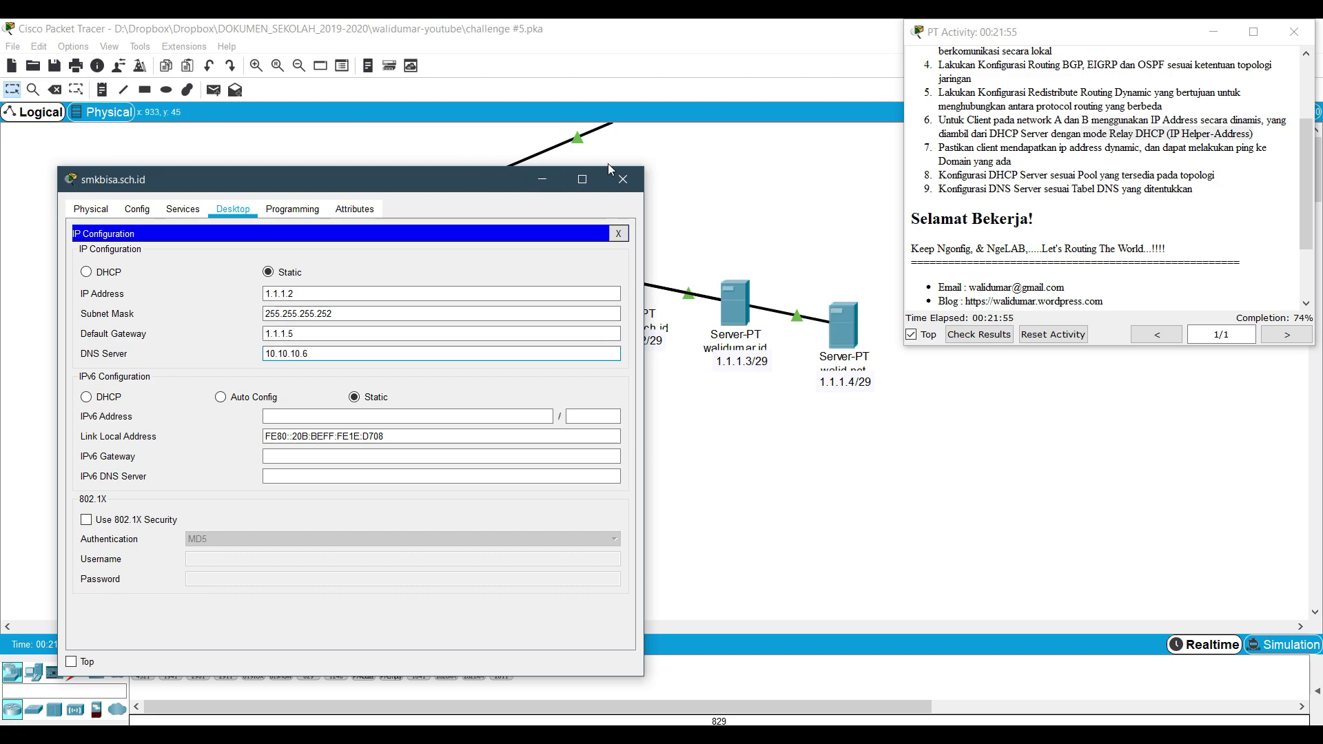
left_click(622, 179)
- Give the walidumar.id server the static IP address 1.1.1.3 with subnet mask 255.255.255.248
left_click(745, 312)
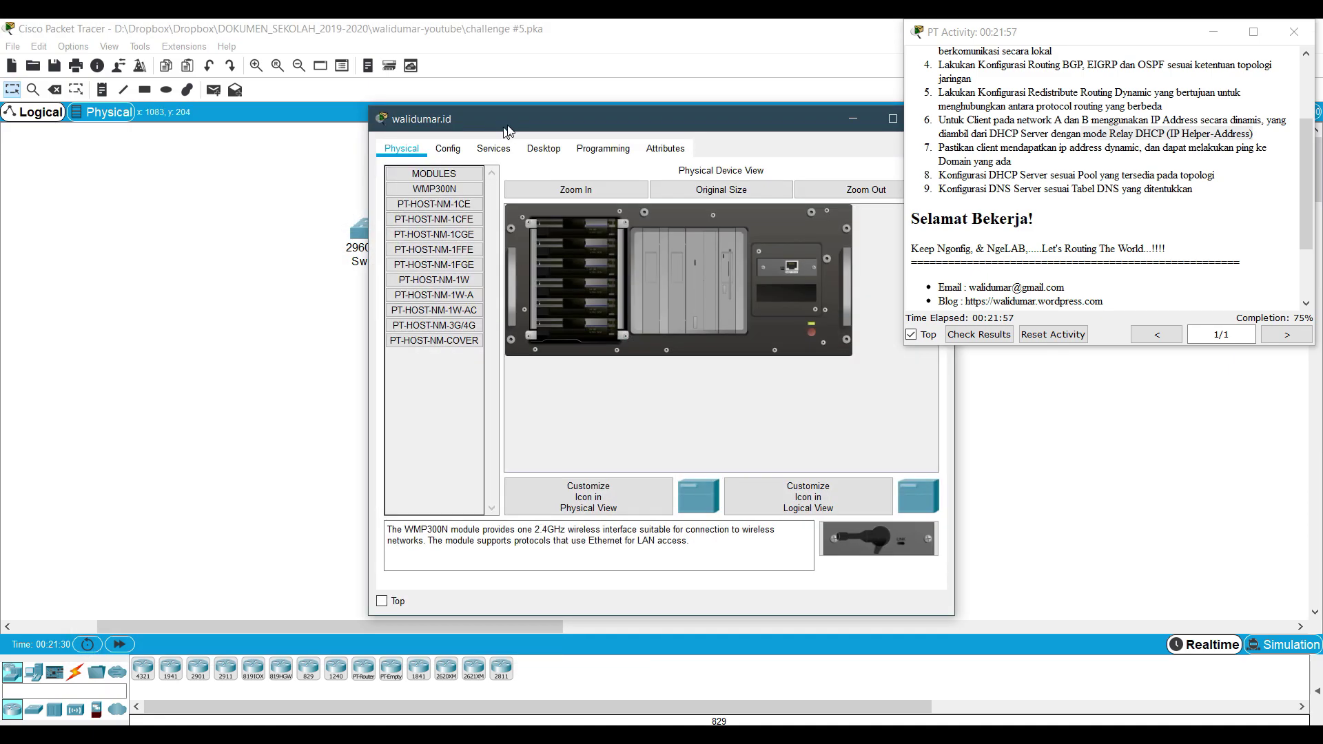
left_click_drag(510, 131, 153, 185)
left_click(184, 204)
left_click(75, 251)
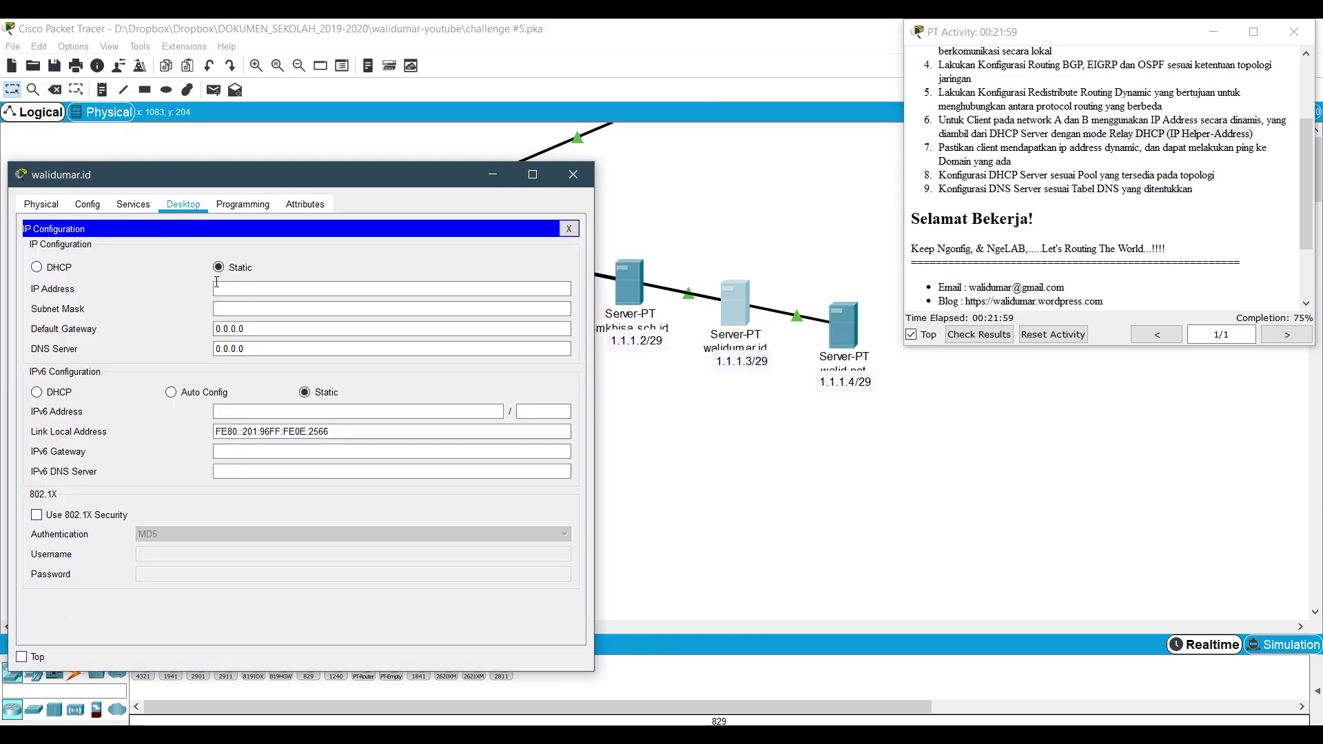
left_click(250, 288)
type("1.1.1.3")
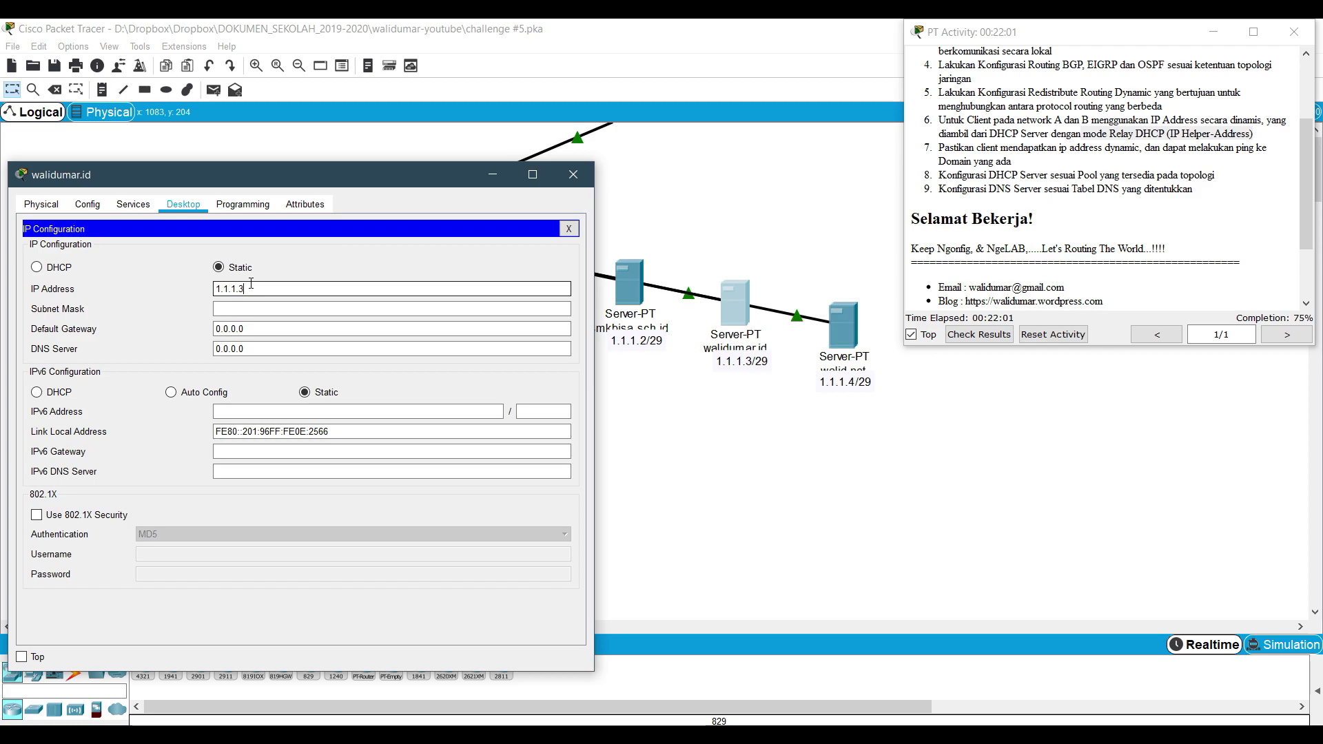
key("Tab")
type("255.255.255.25")
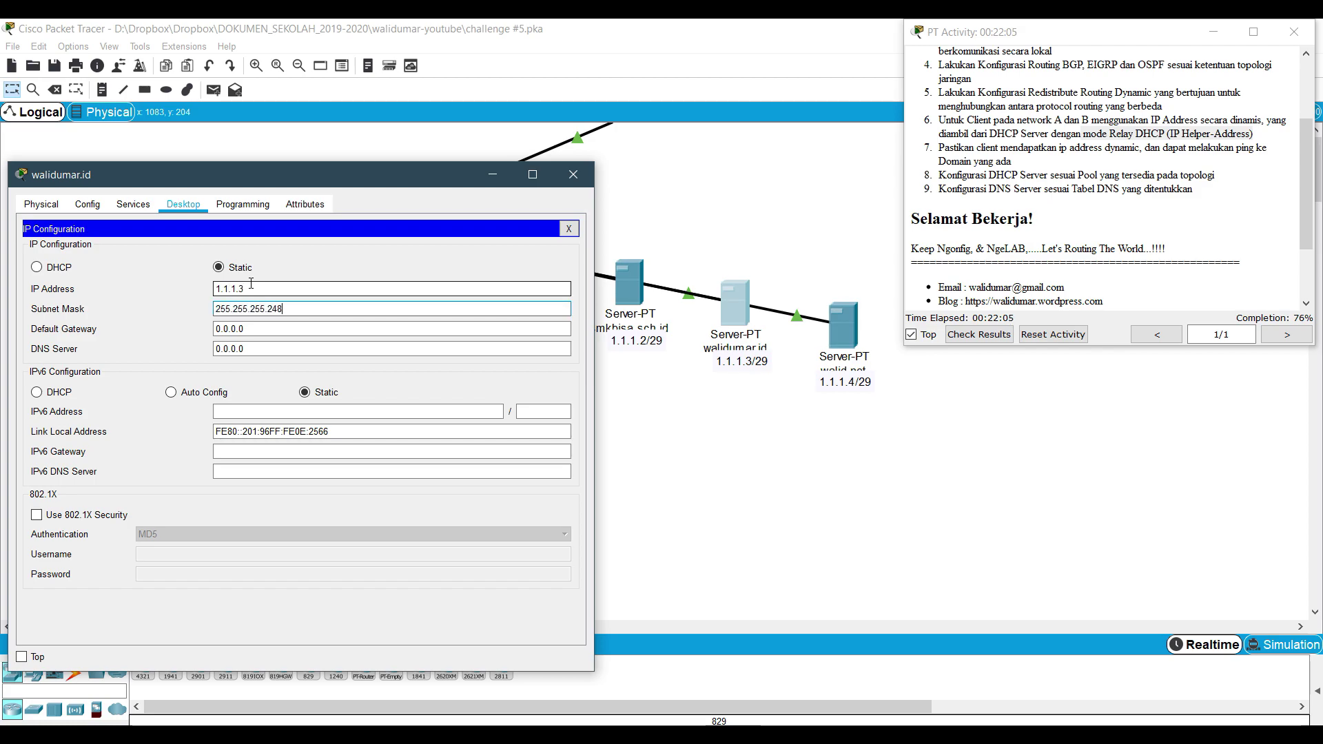
- Set the walidumar.id server's default gateway to 1.1.1.5 and DNS server to 10.10.10.6, and close its window
key("Tab")
type("1.1.1.")
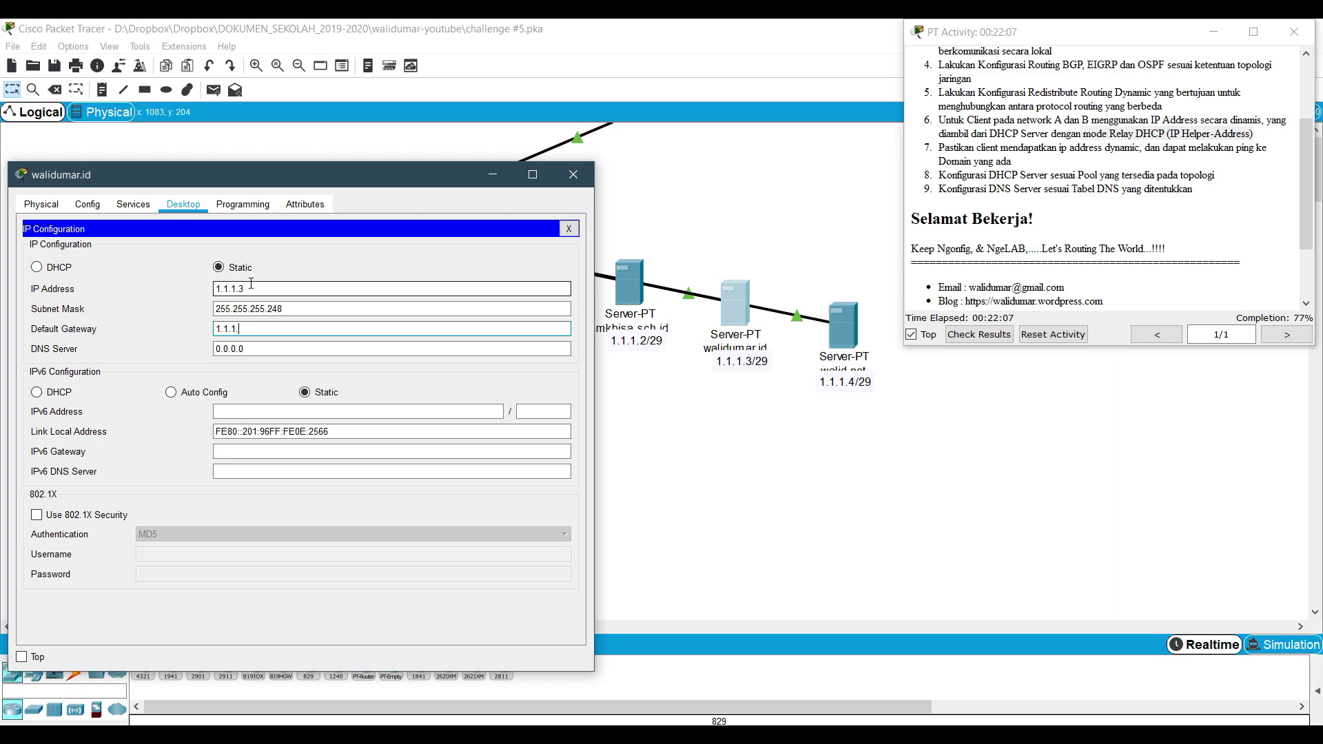
type("5")
key("Tab")
type("10.10.10.6")
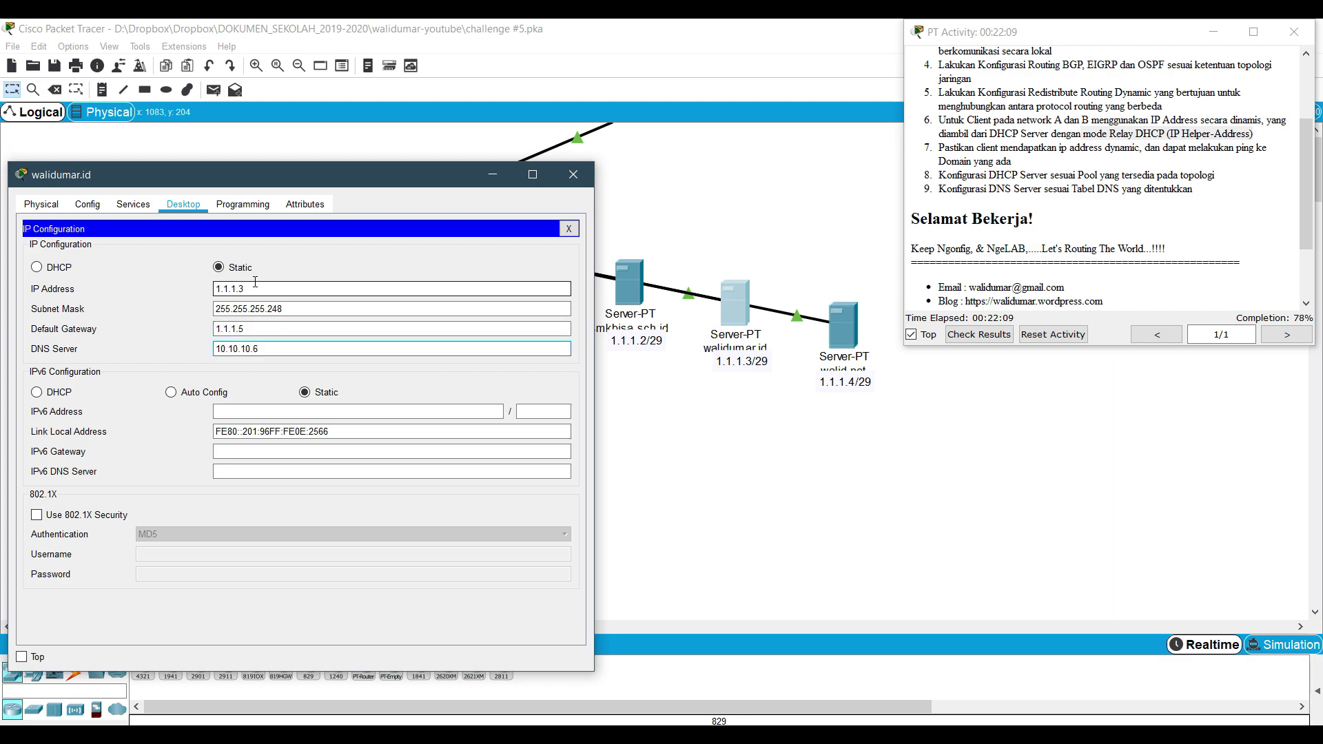
left_click(573, 174)
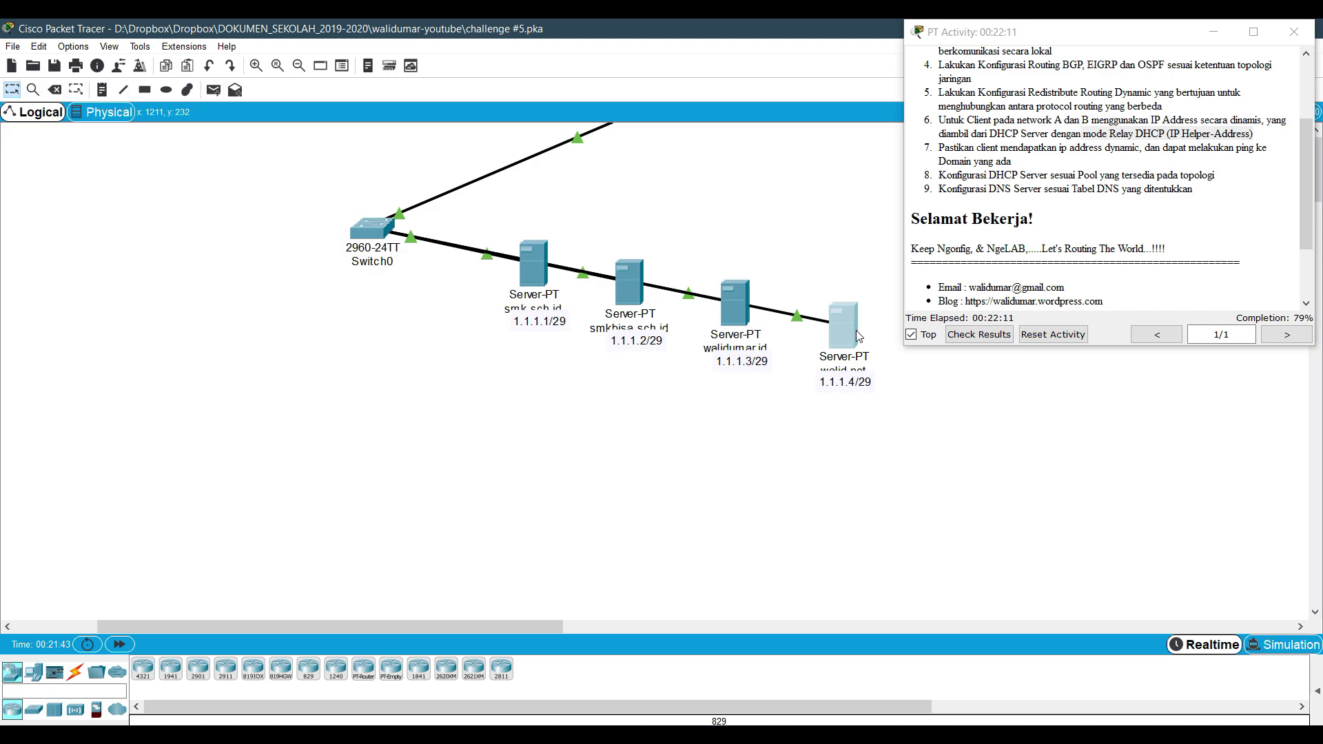
- Give the walid.net server the static IP address 1.1.1.4 with subnet mask 255.255.255.248
left_click(858, 336)
left_click_drag(531, 115, 173, 210)
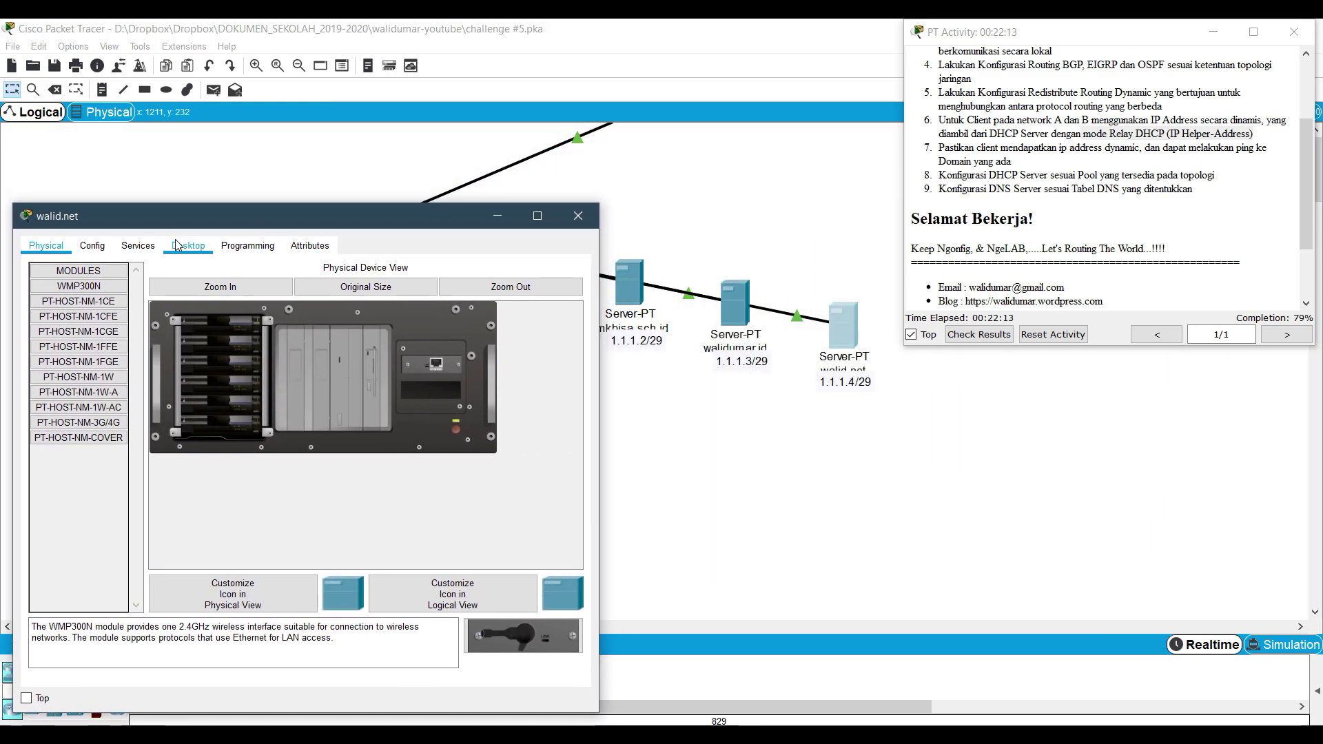
left_click(176, 242)
left_click(107, 311)
left_click(275, 333)
type("1")
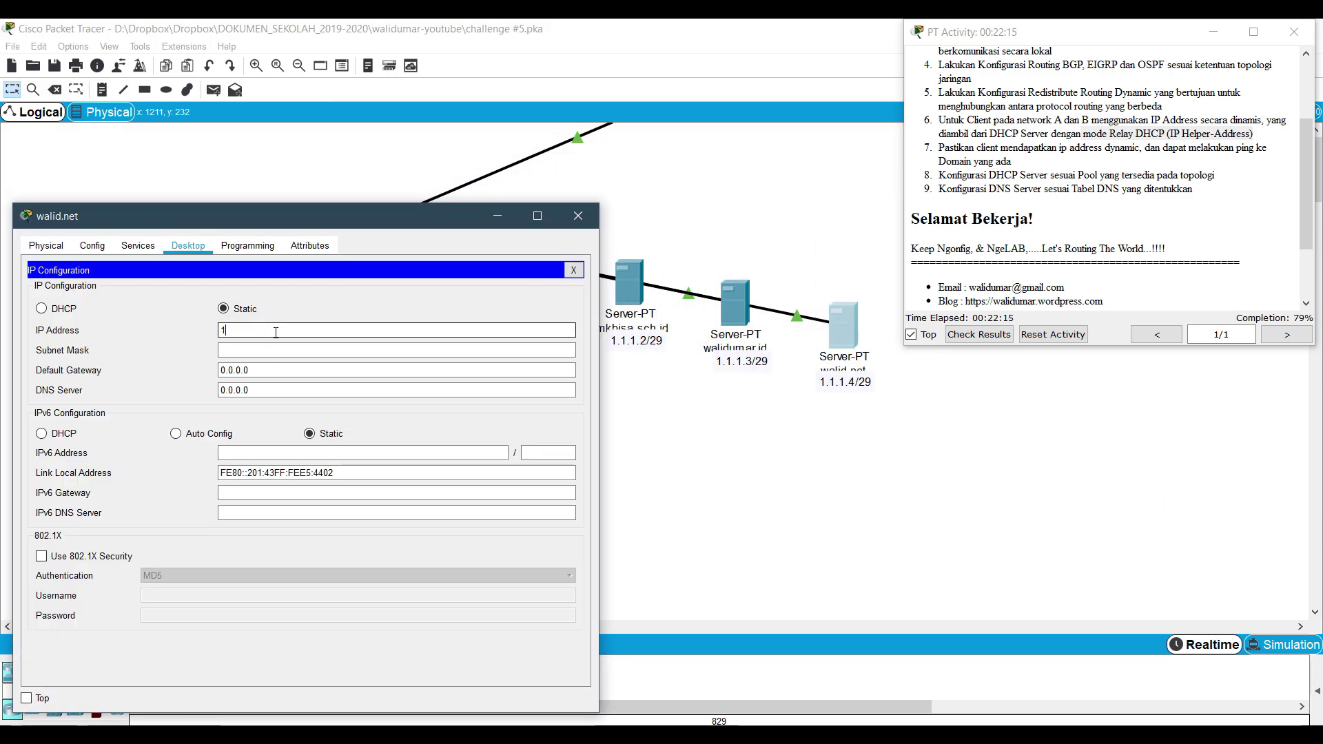
type(".1.1.4")
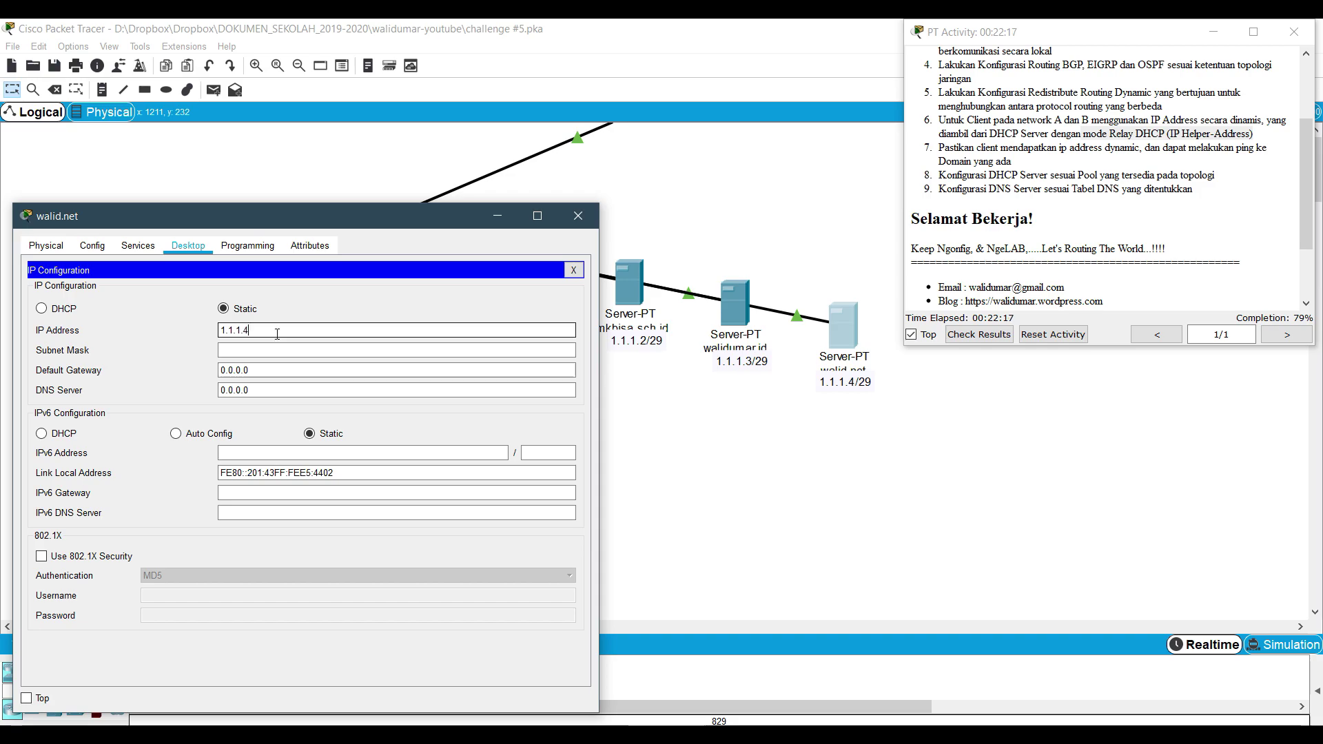
key("Tab")
type("255.255.2")
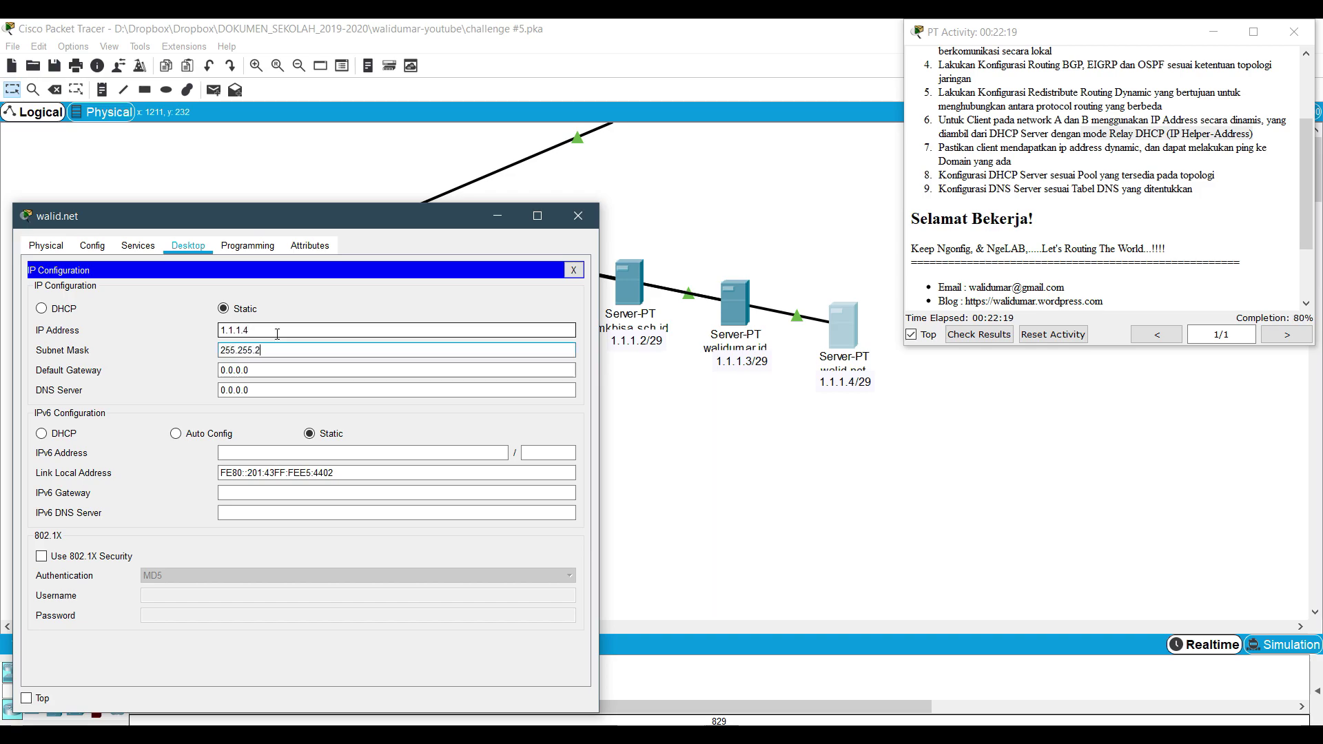
- Set the walid.net server's default gateway to 1.1.1.5 and DNS server to 10.10.10.6, and close its window
key("Tab")
type("1.")
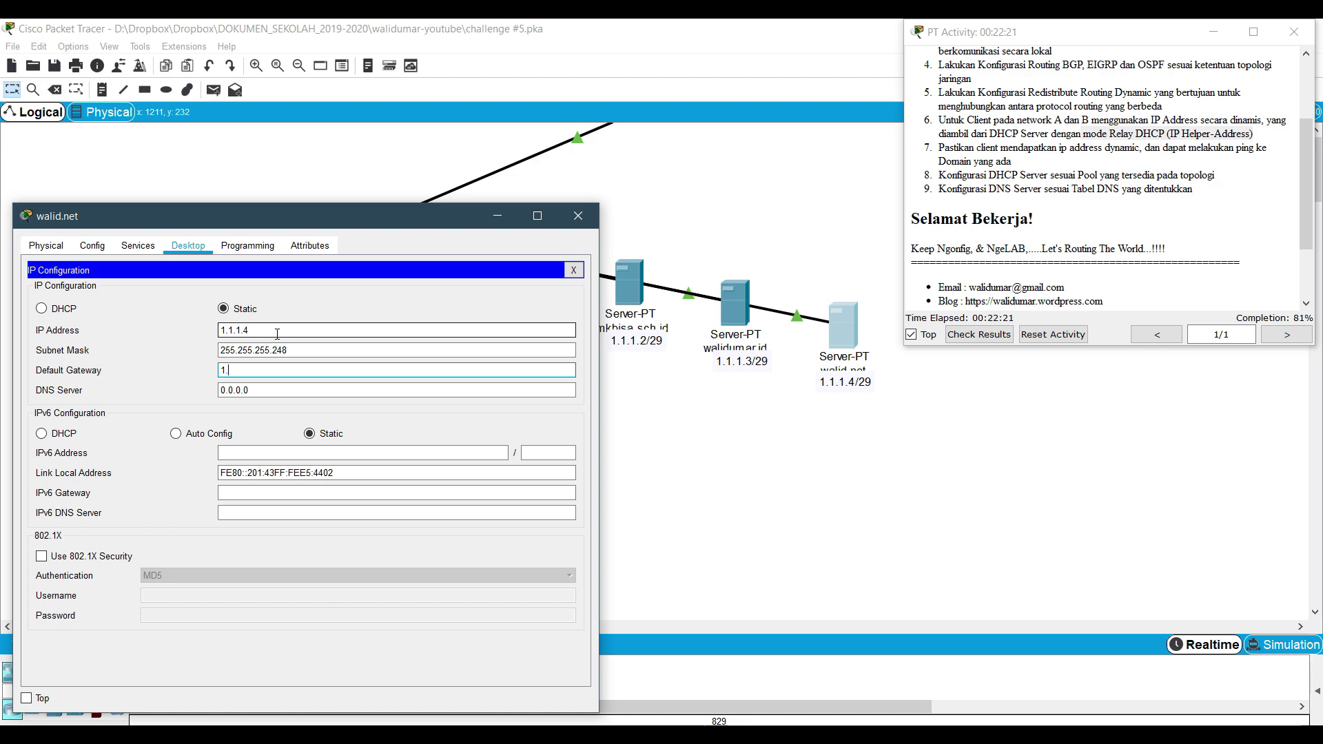
type("1.1.5")
key("Tab")
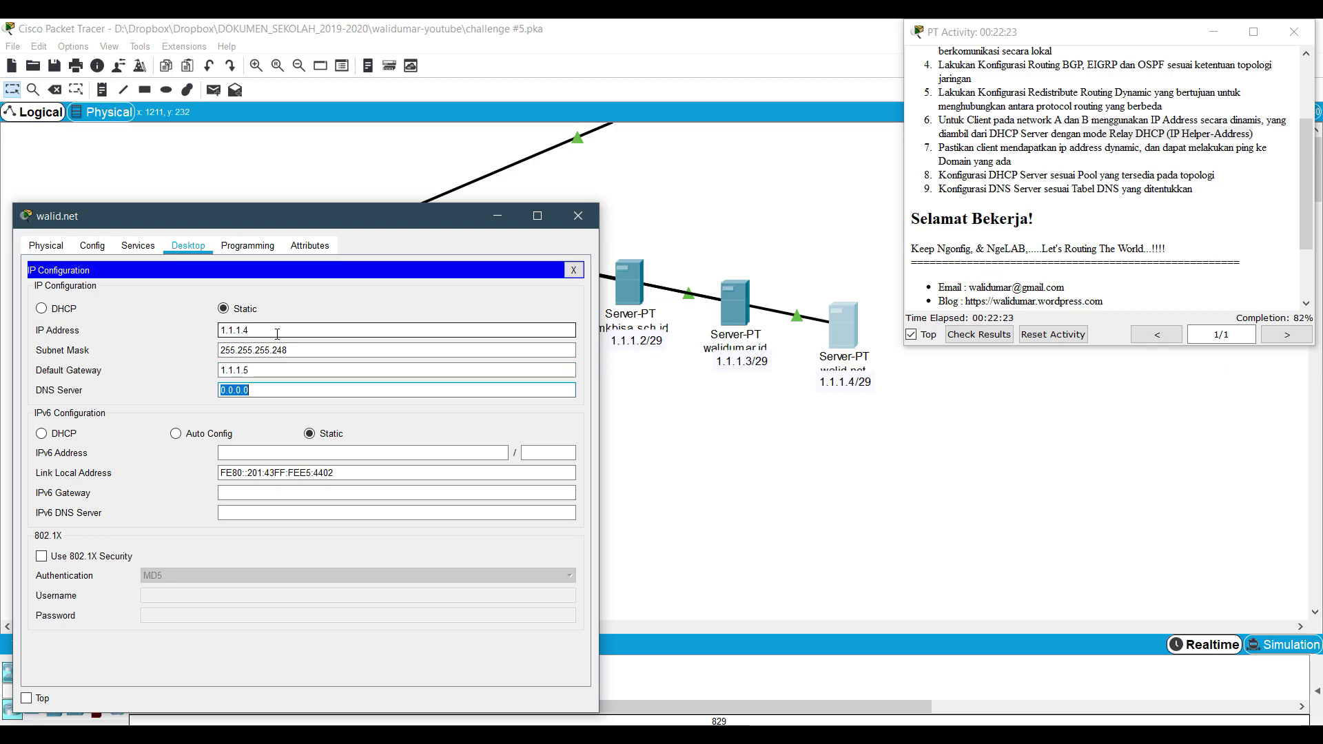
type("10.10.10.6")
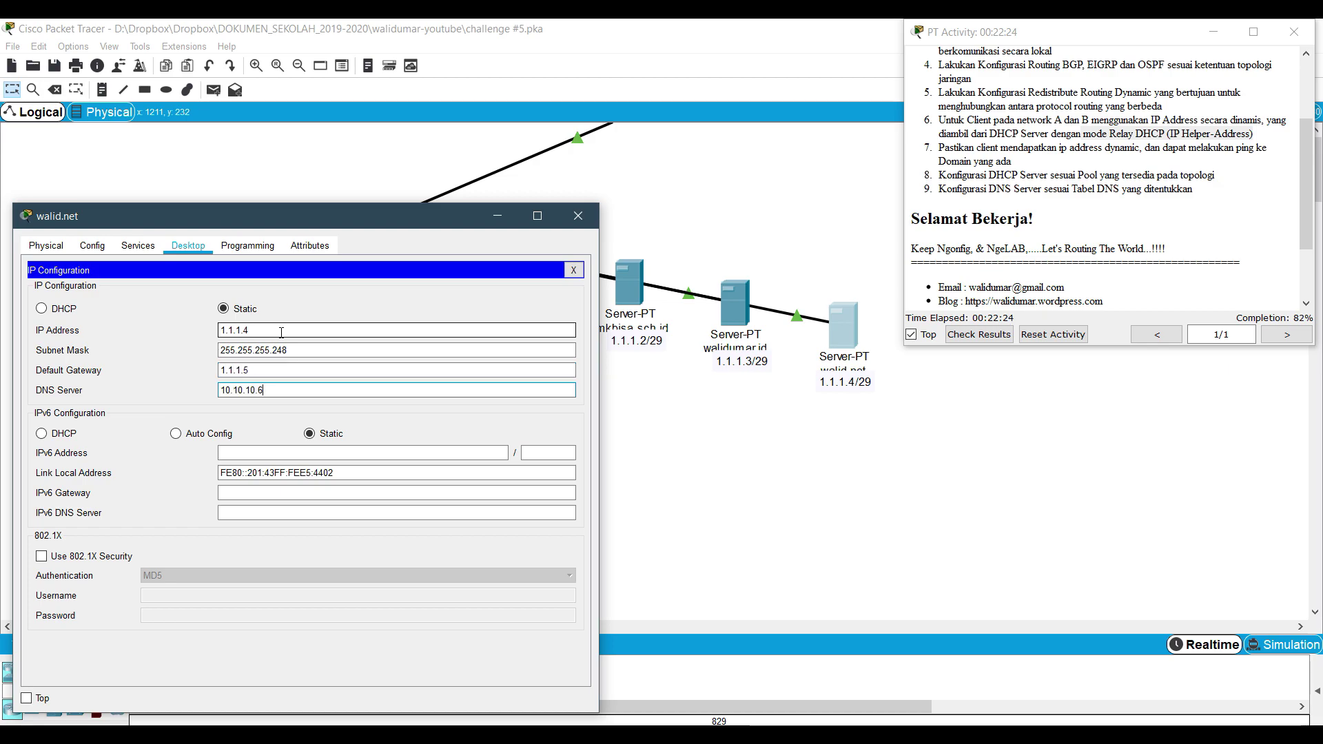
left_click(578, 215)
- Return from the Server-Farm cluster to the root topology and shrink the activity instructions window so it clears the network diagram
left_click_drag(994, 42, 991, 257)
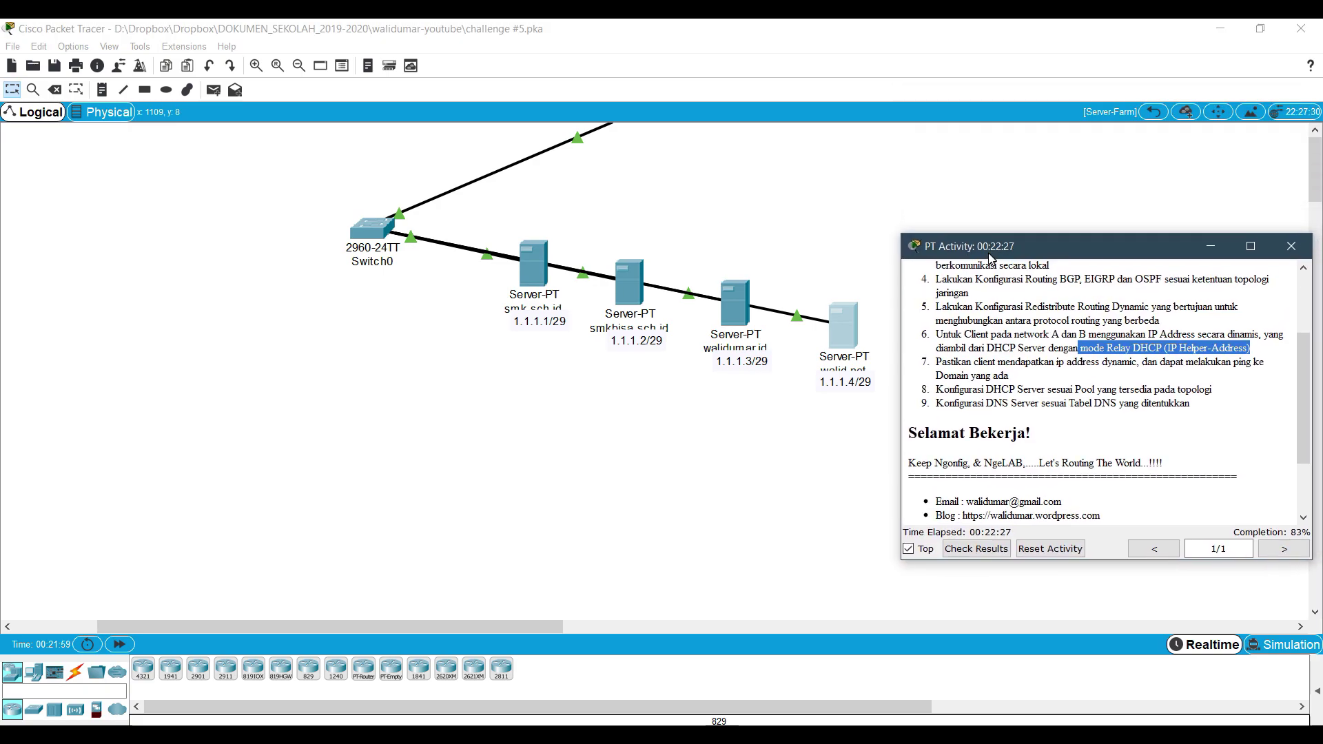
left_click(1153, 111)
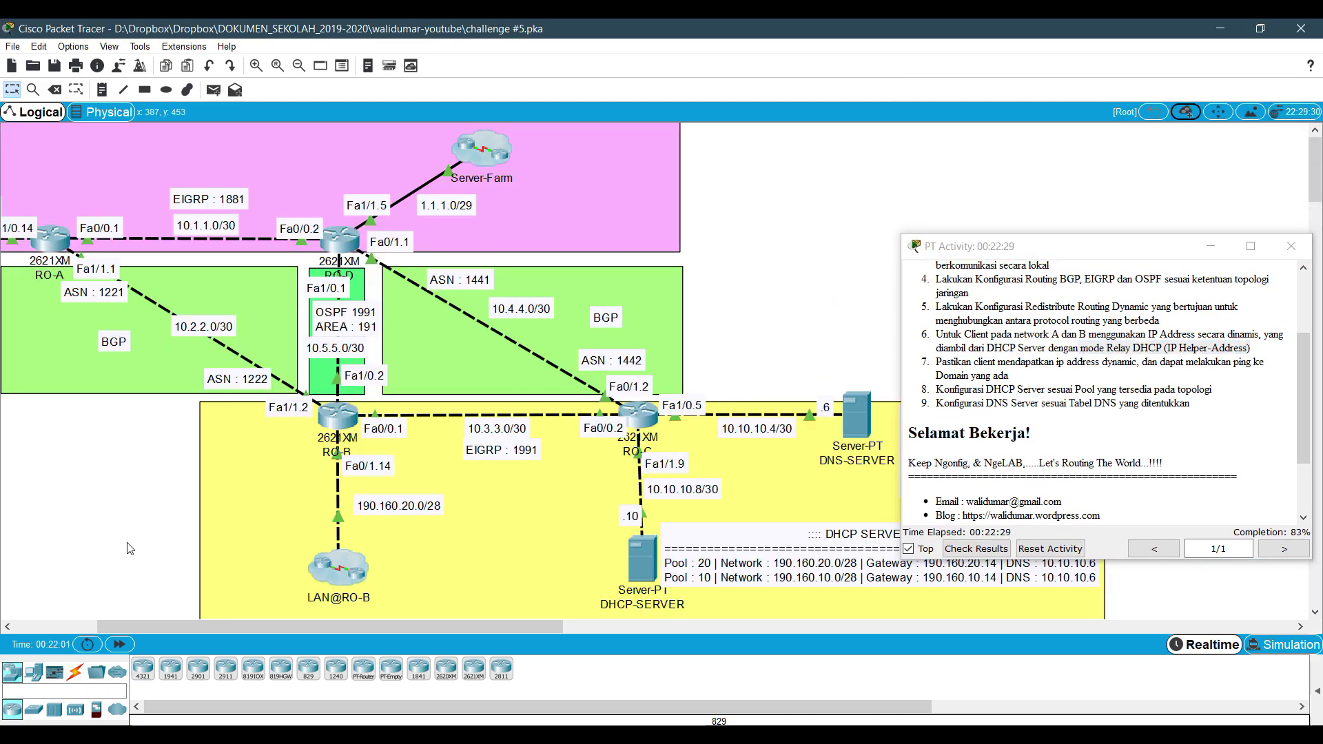
left_click_drag(208, 627, 146, 635)
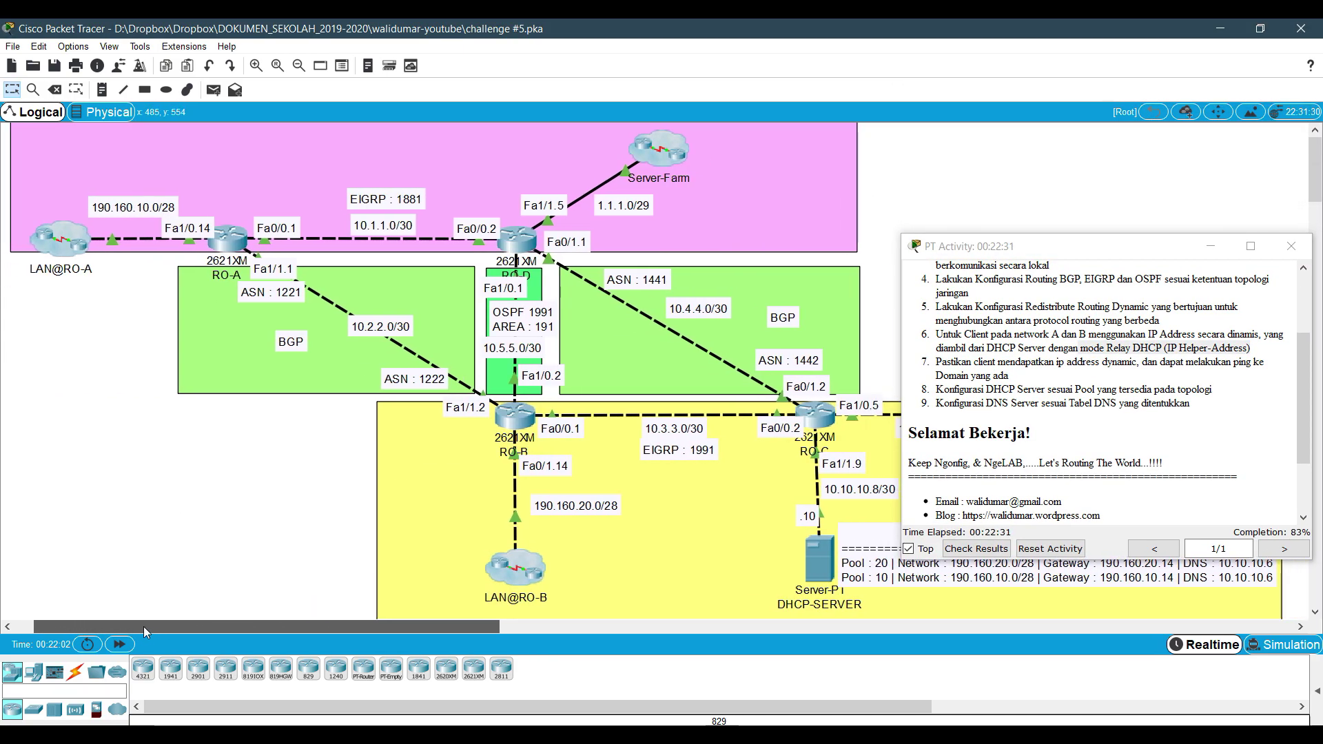
left_click_drag(963, 254, 939, 70)
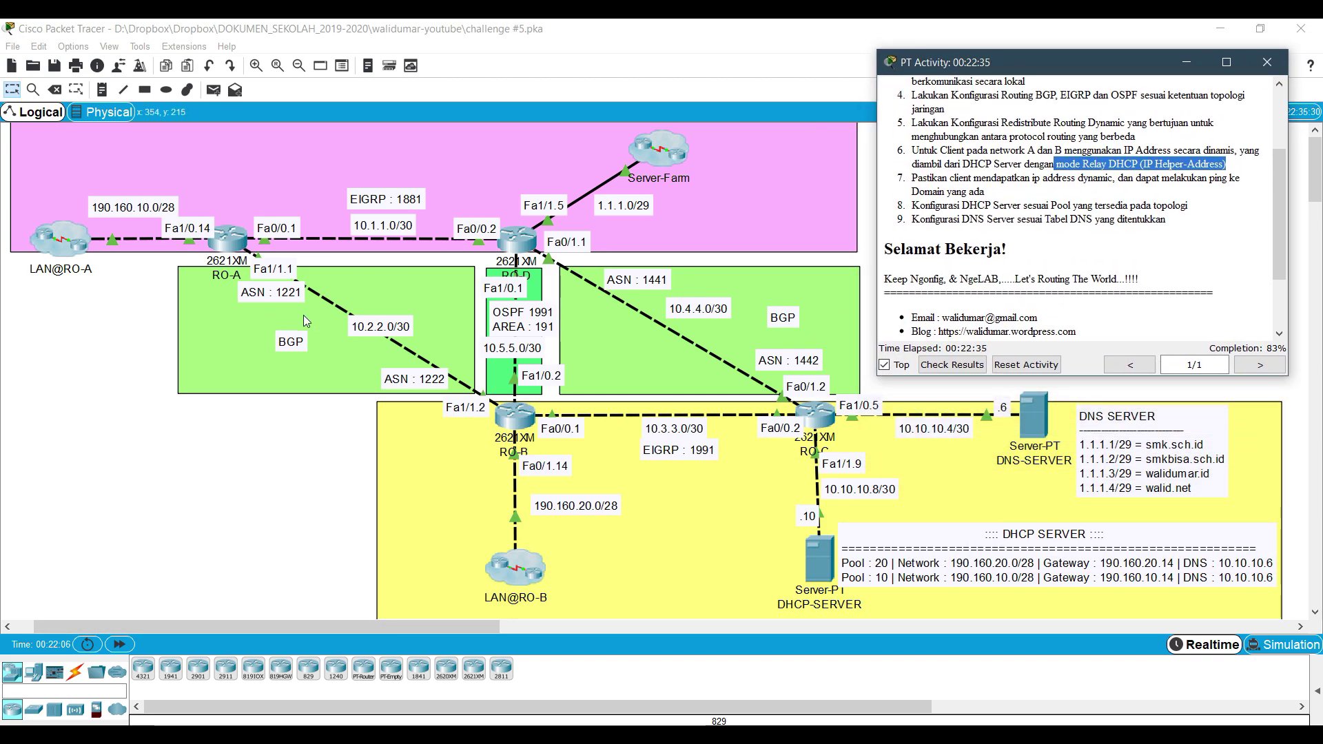
left_click_drag(978, 378, 992, 248)
scroll(1022, 195, "down", 1)
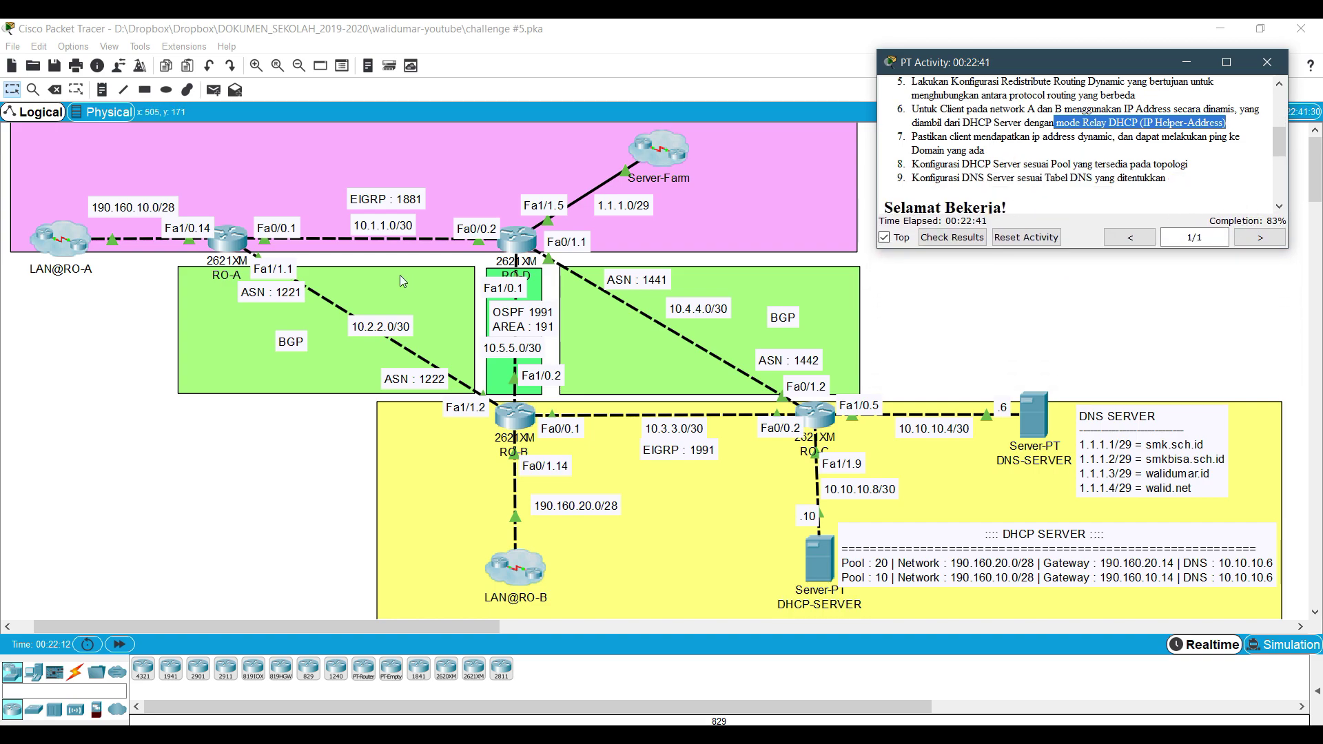
- Open the command line of router RO-A and enter global configuration mode
left_click(235, 245)
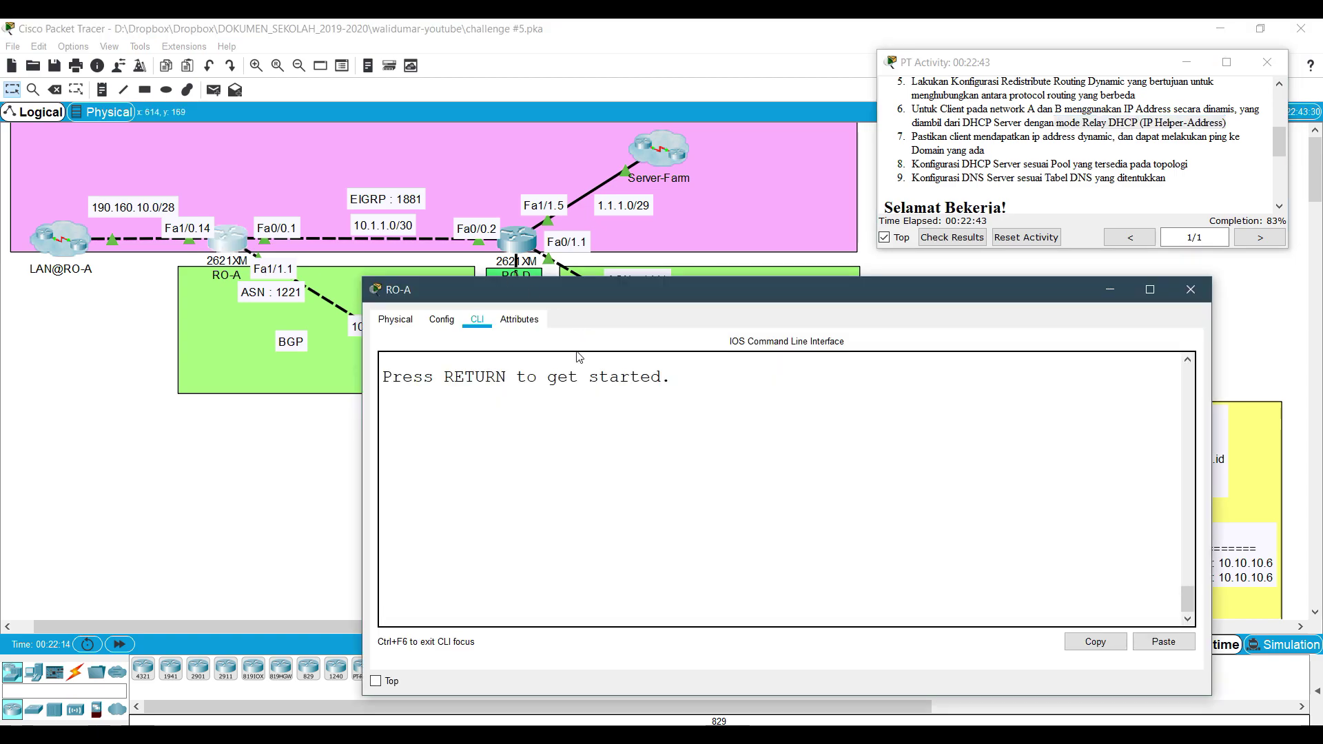
key("Return")
type("en")
key("Return")
type("conf g")
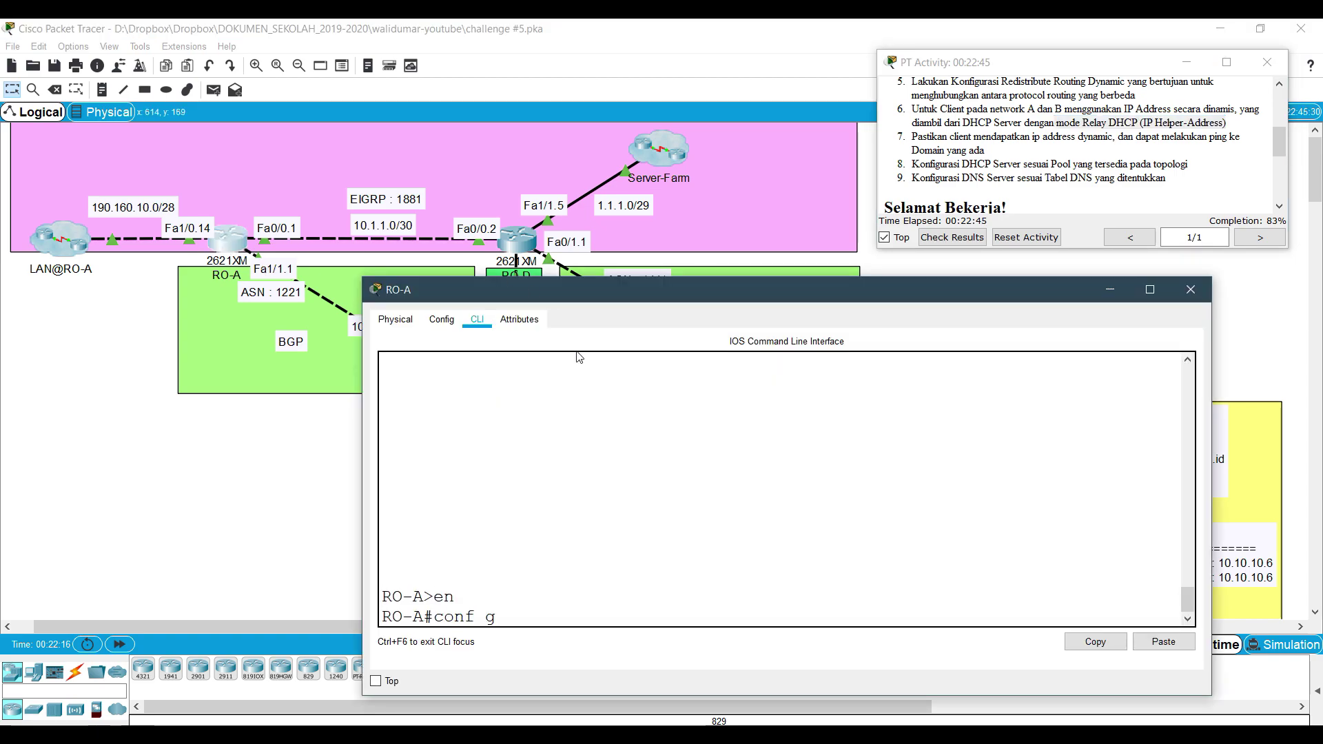
key("BackSpace")
type("t")
key("Return")
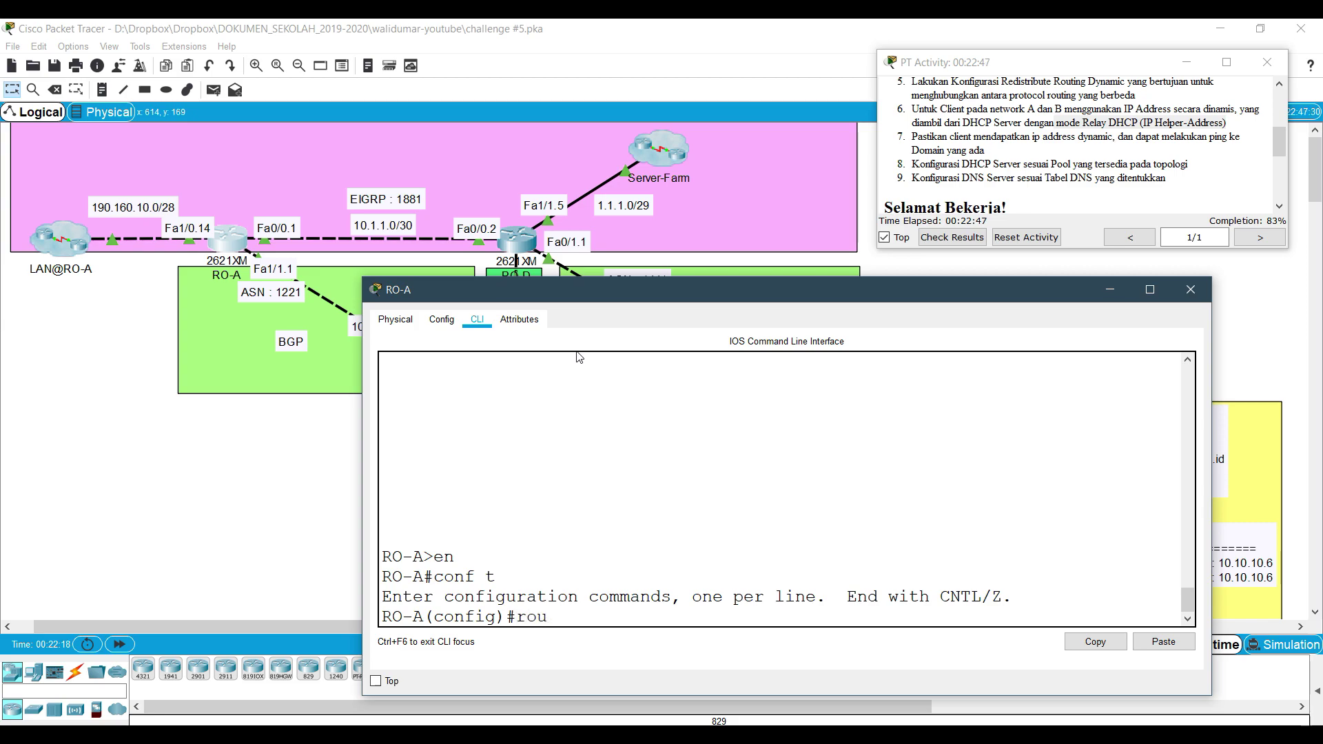
- Redistribute connected routes into EIGRP 1881 on RO-A
type("router eigrp 1881")
key("Return")
type("r")
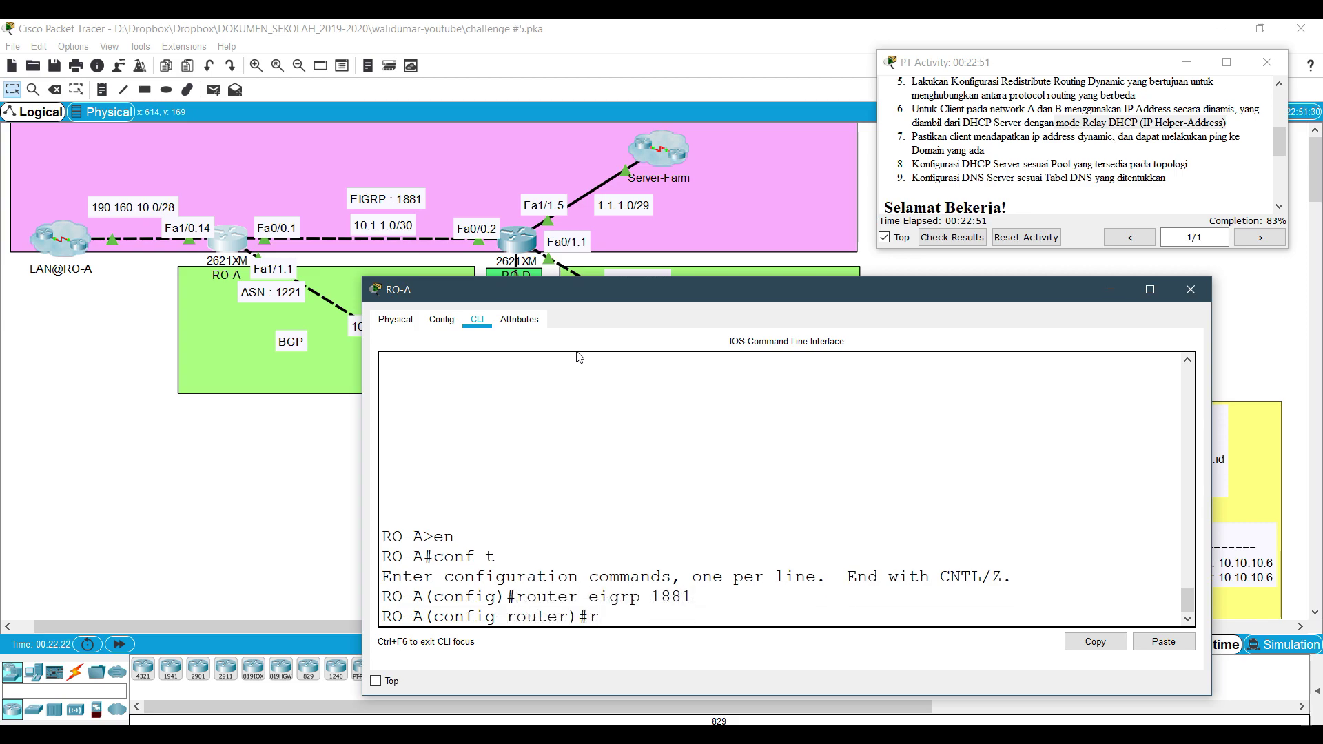
type("edistribute co")
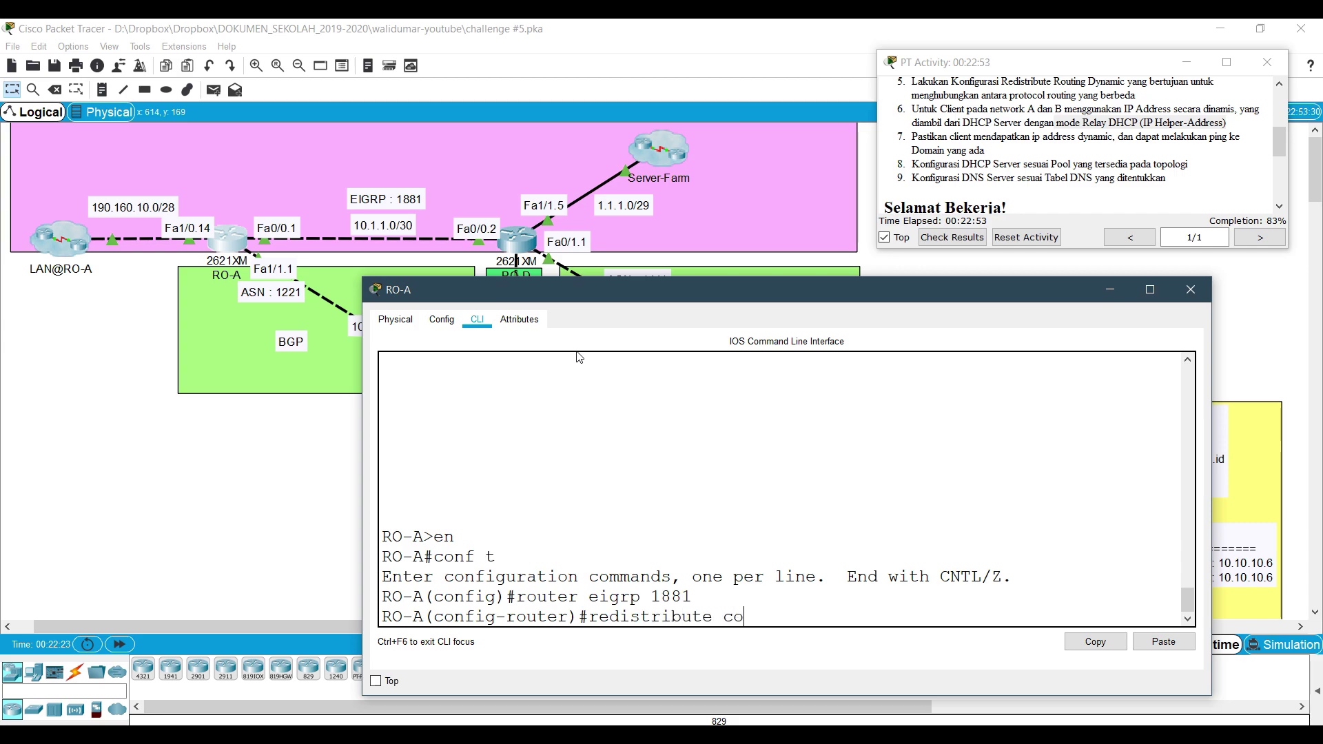
type("nnected")
key("Return")
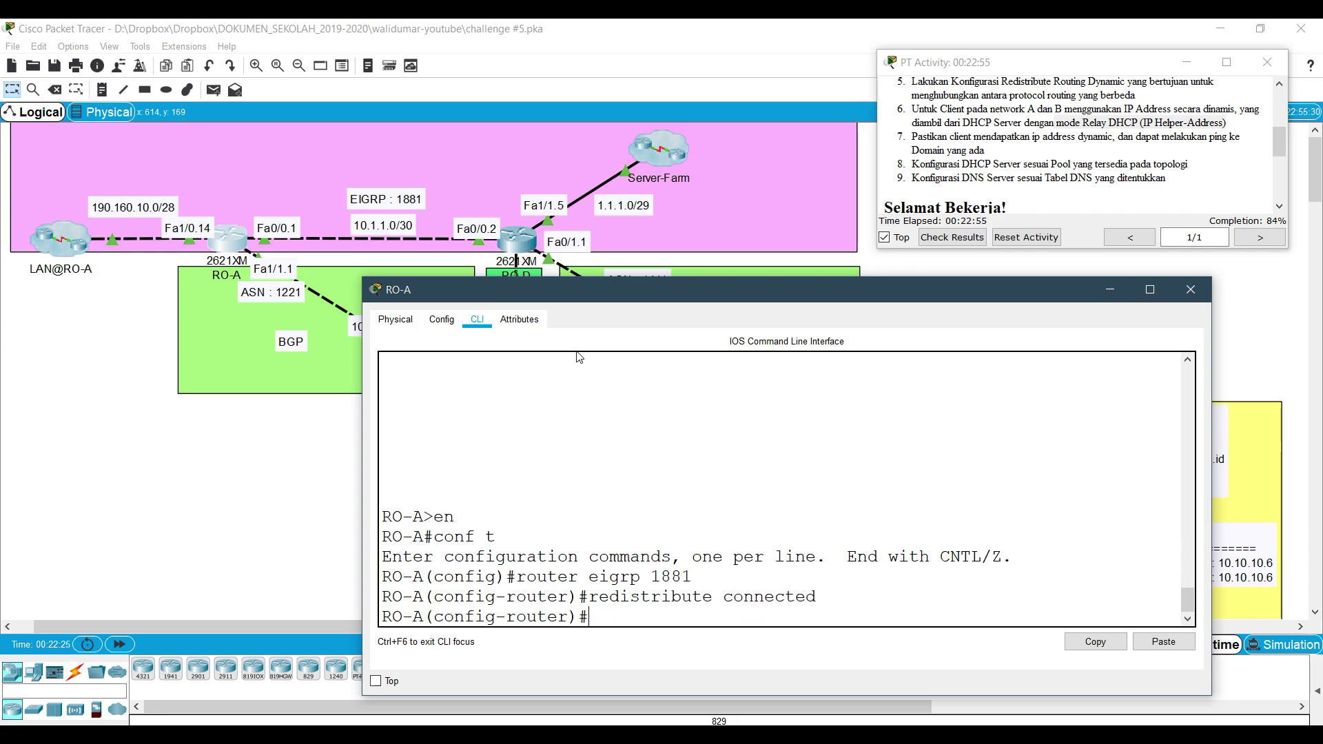
- Redistribute BGP 1221 into EIGRP 1881 on RO-A and return to global configuration mode
type("redistrib u")
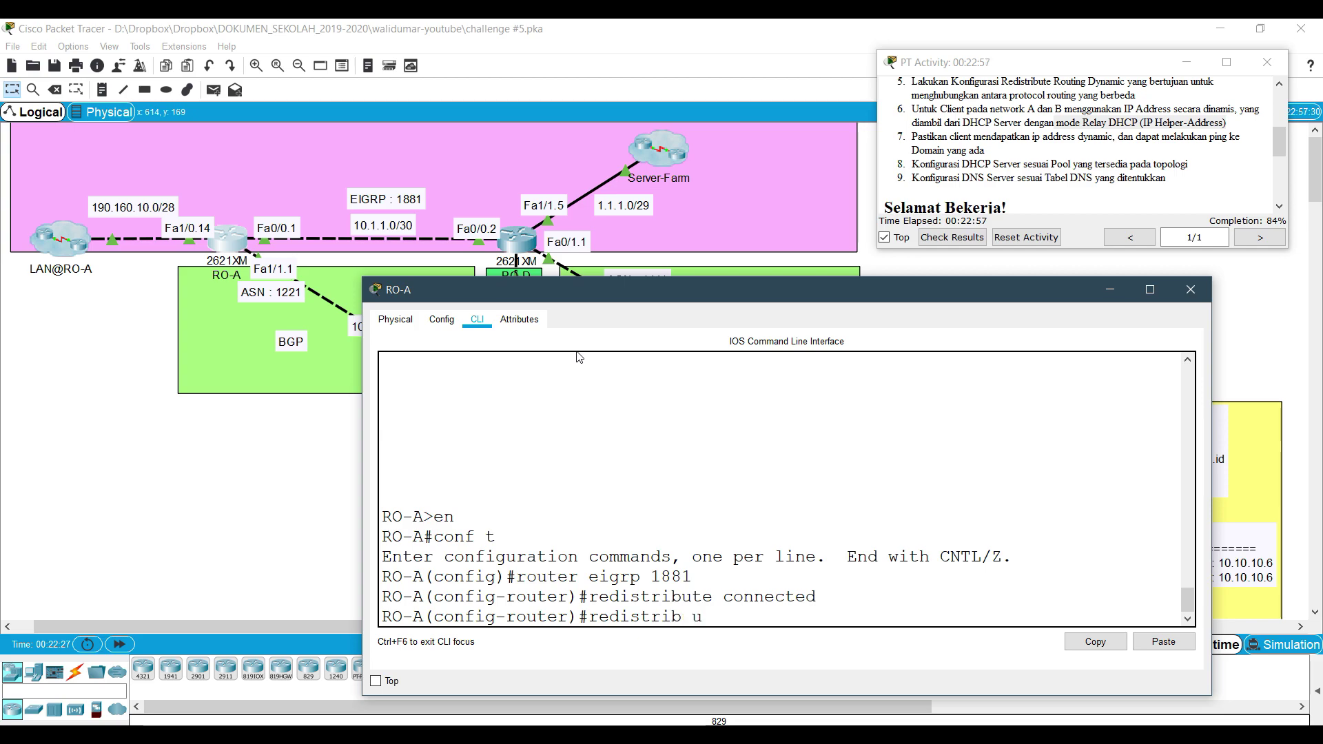
key("BackSpace")
key("BackSpace")
type("ute")
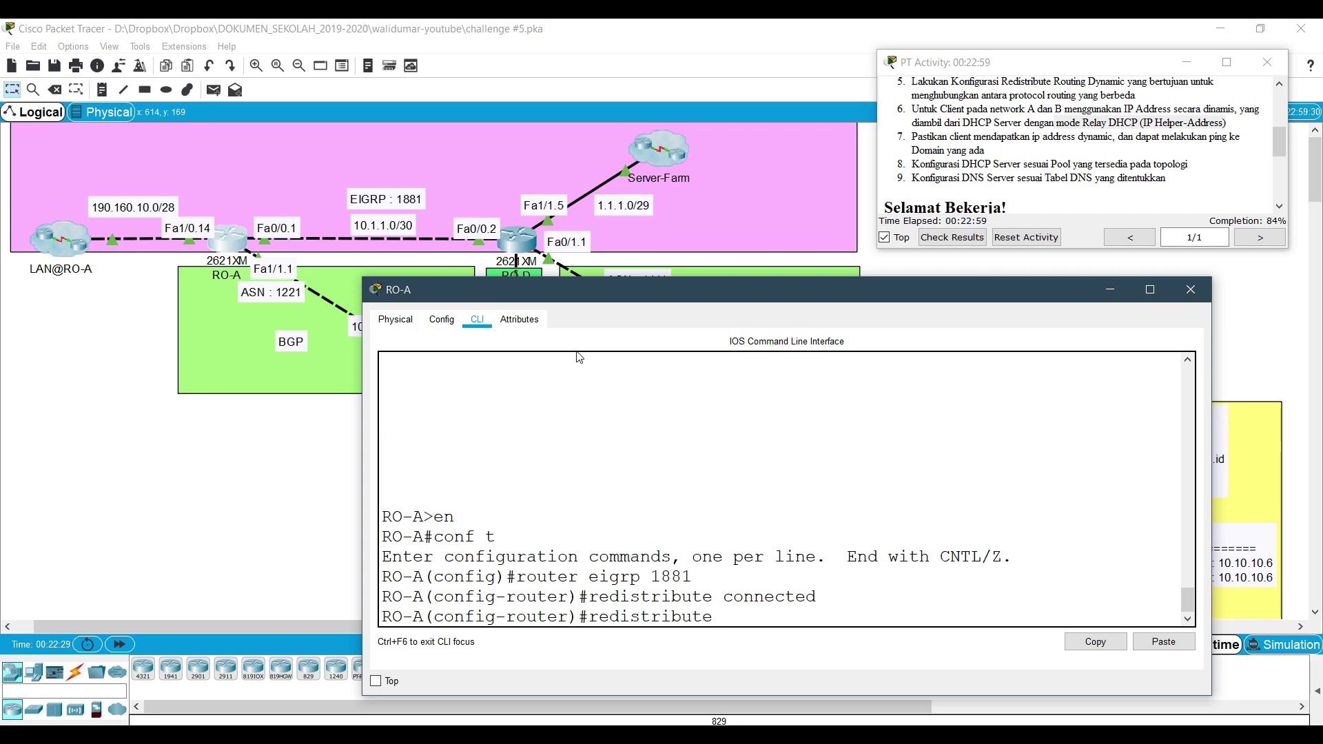
type(" bgp 1221")
key("Return")
type("exit")
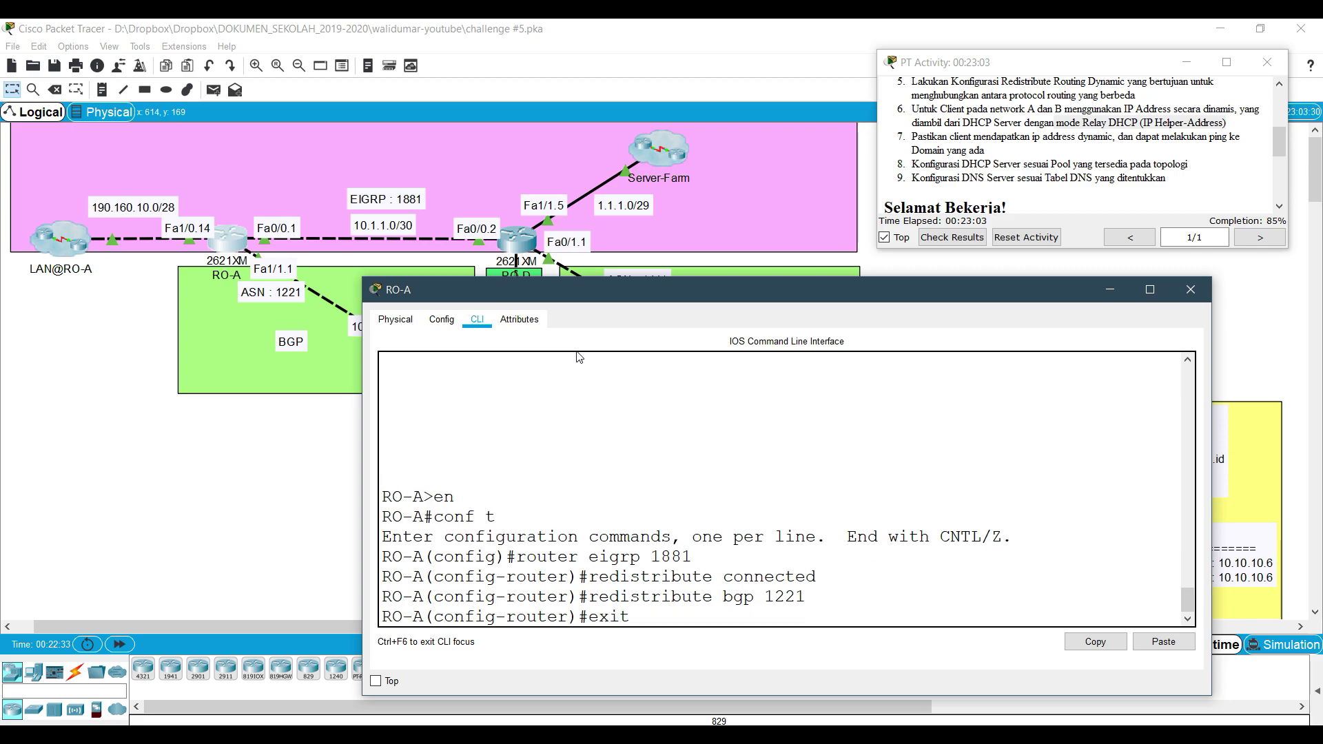
key("Return")
- Enter BGP 1221 router configuration on RO-A and redistribute connected routes and EIGRP 1881 into it
type("router ")
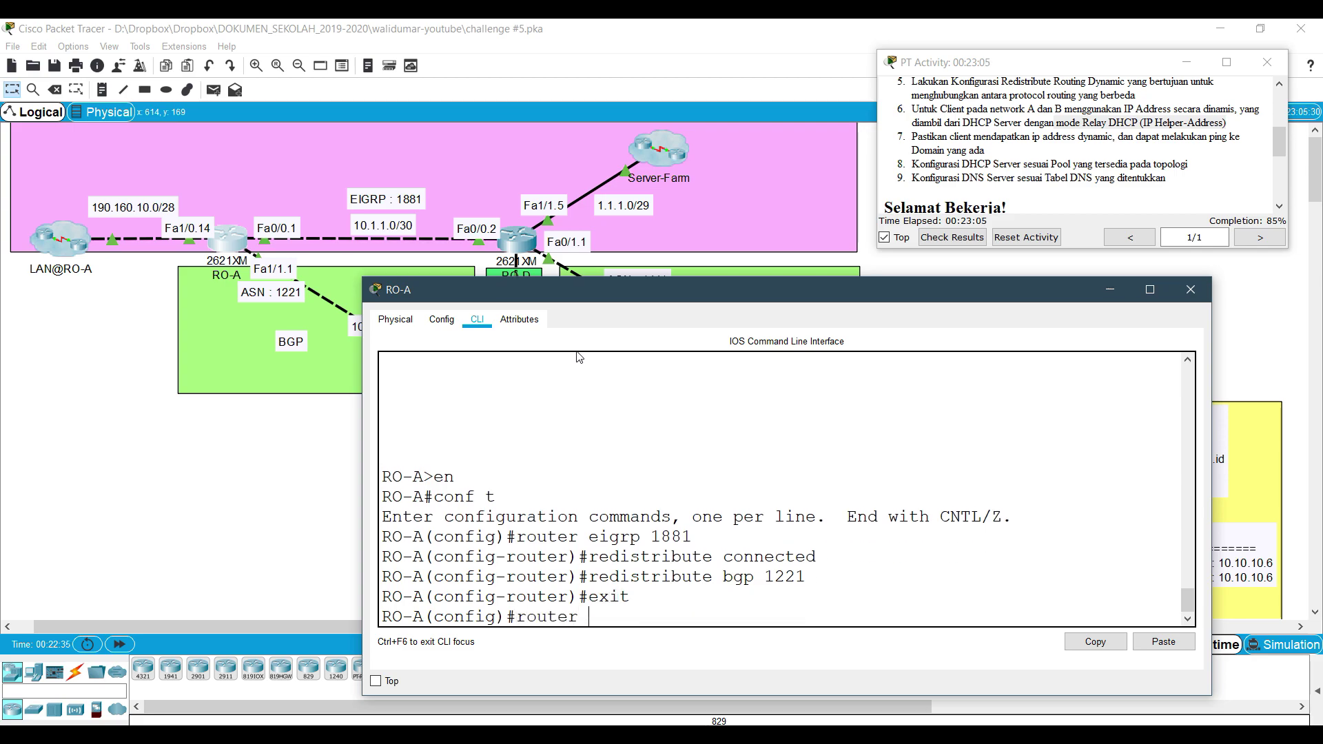
type("bgp 1221")
key("Return")
type("redis")
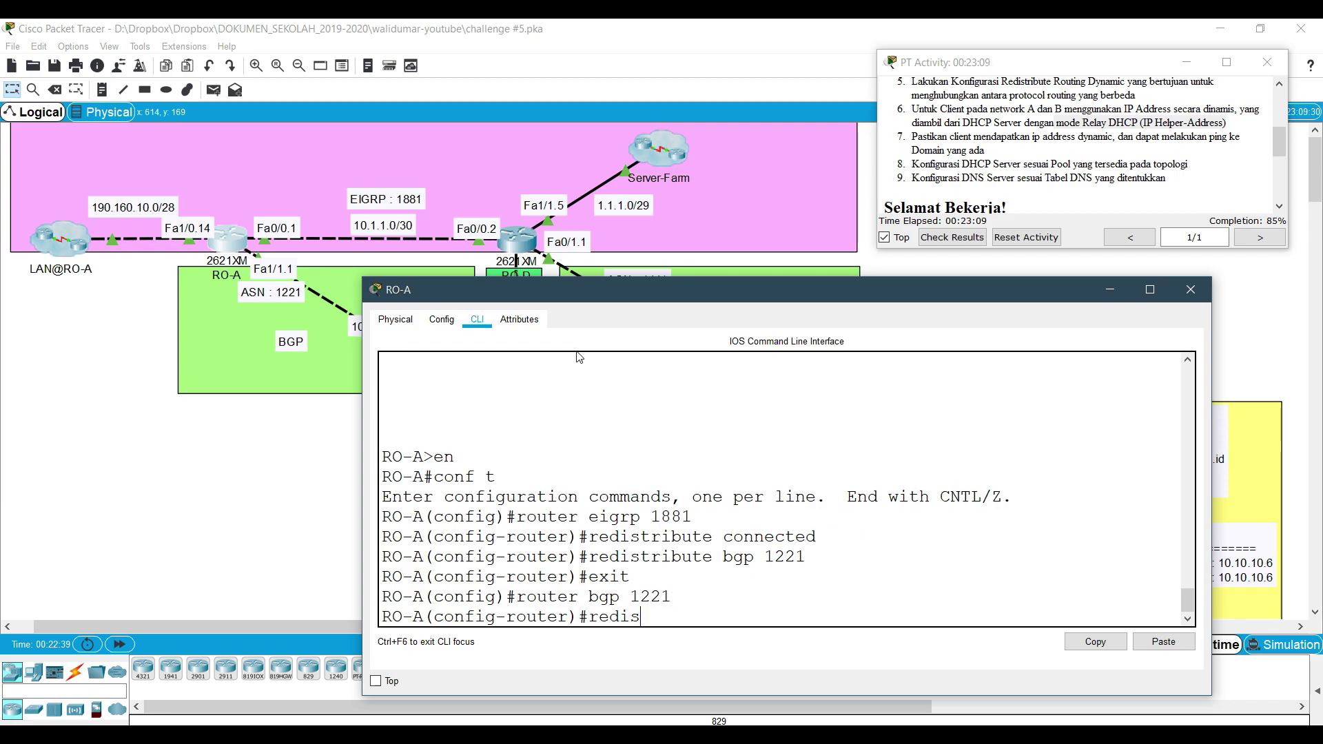
type("tribute connected")
key("Return")
type("re")
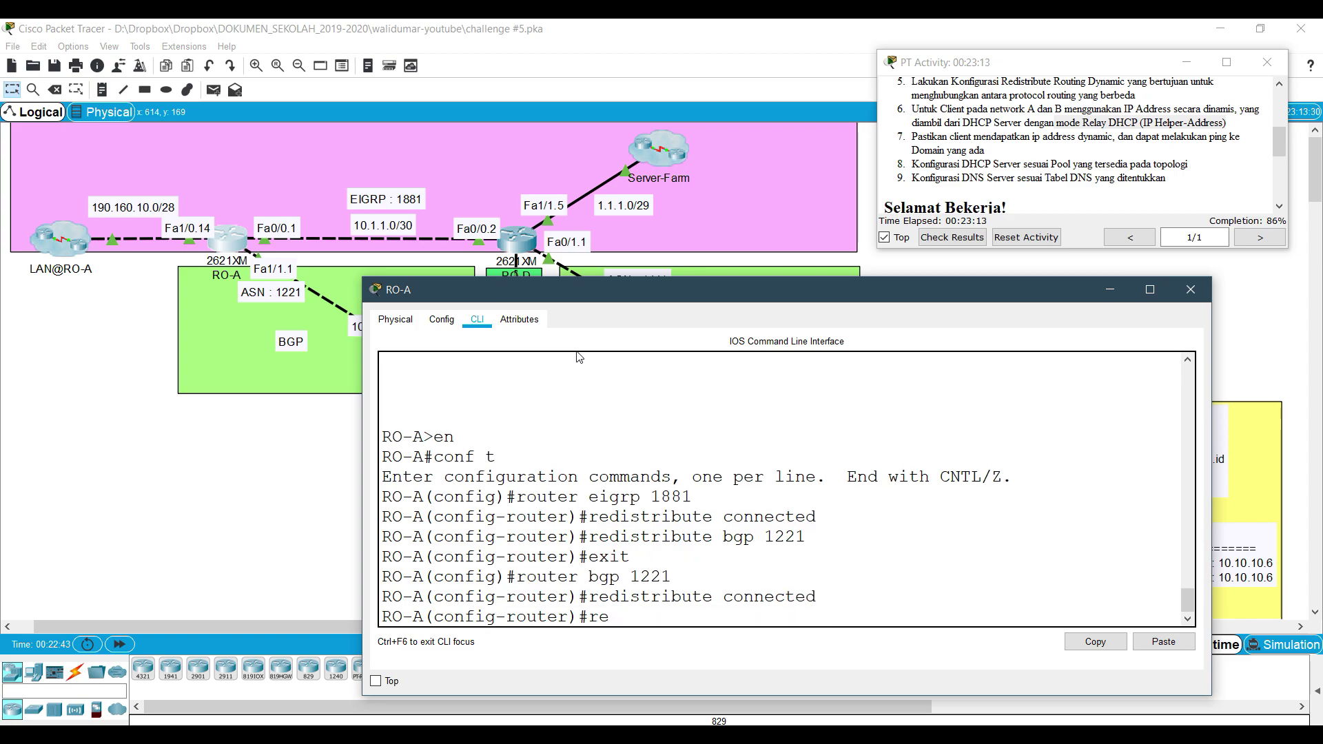
type("distribute eigrp 1881")
key("Return")
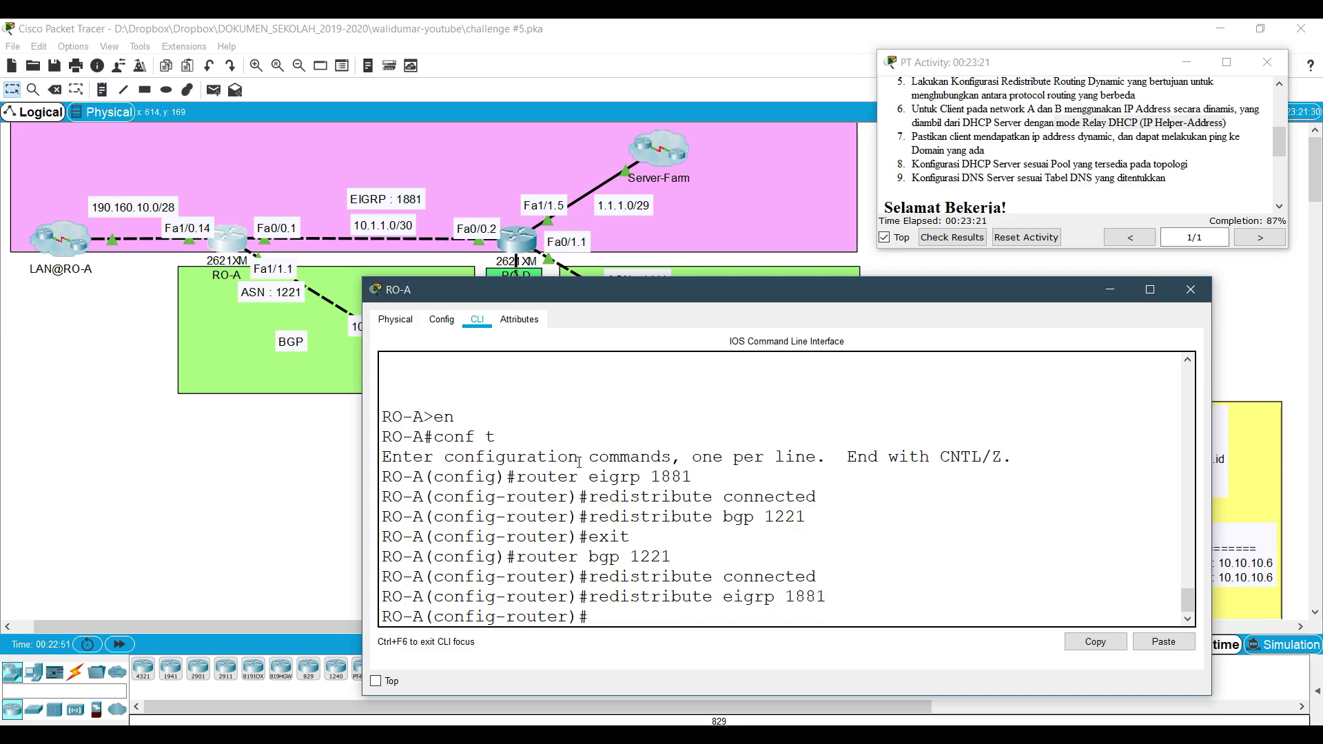
- Review the EIGRP 1881 and BGP 1221 redistribution commands entered on RO-A, and close the router's window
triple_click(596, 481)
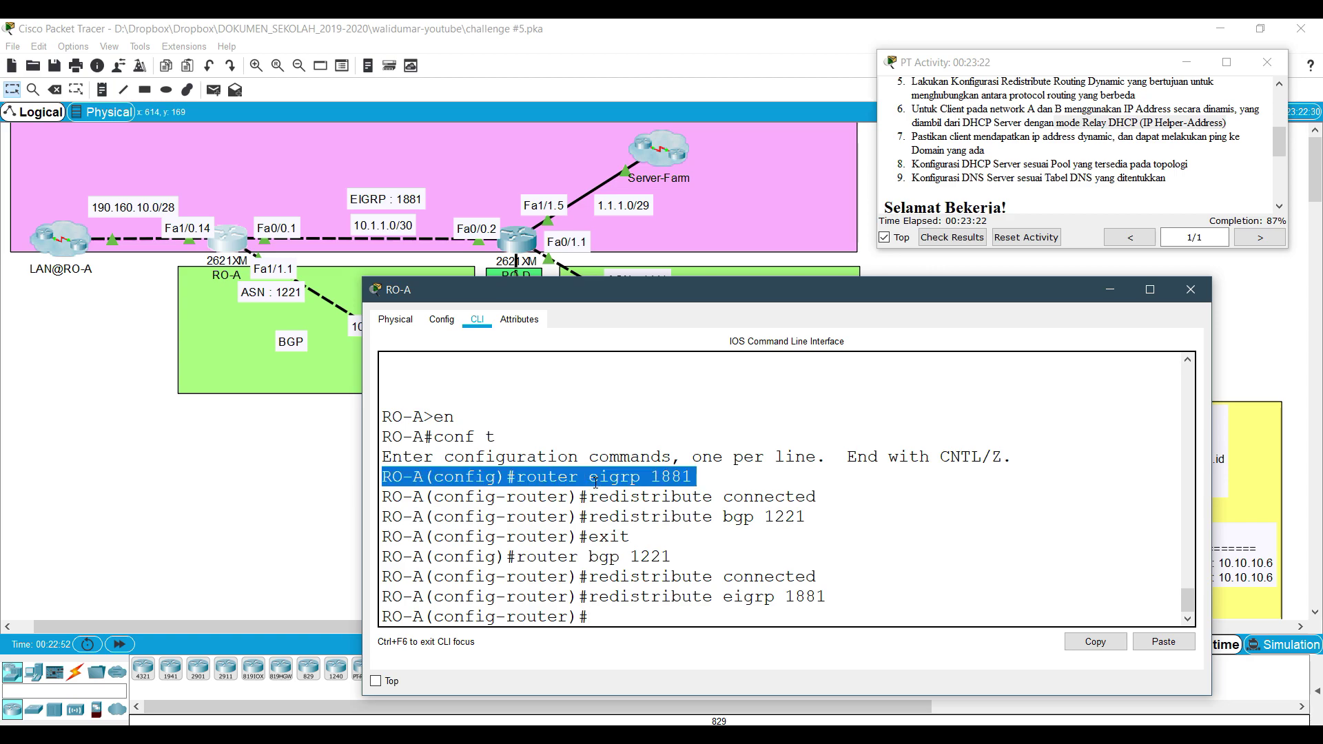
triple_click(769, 516)
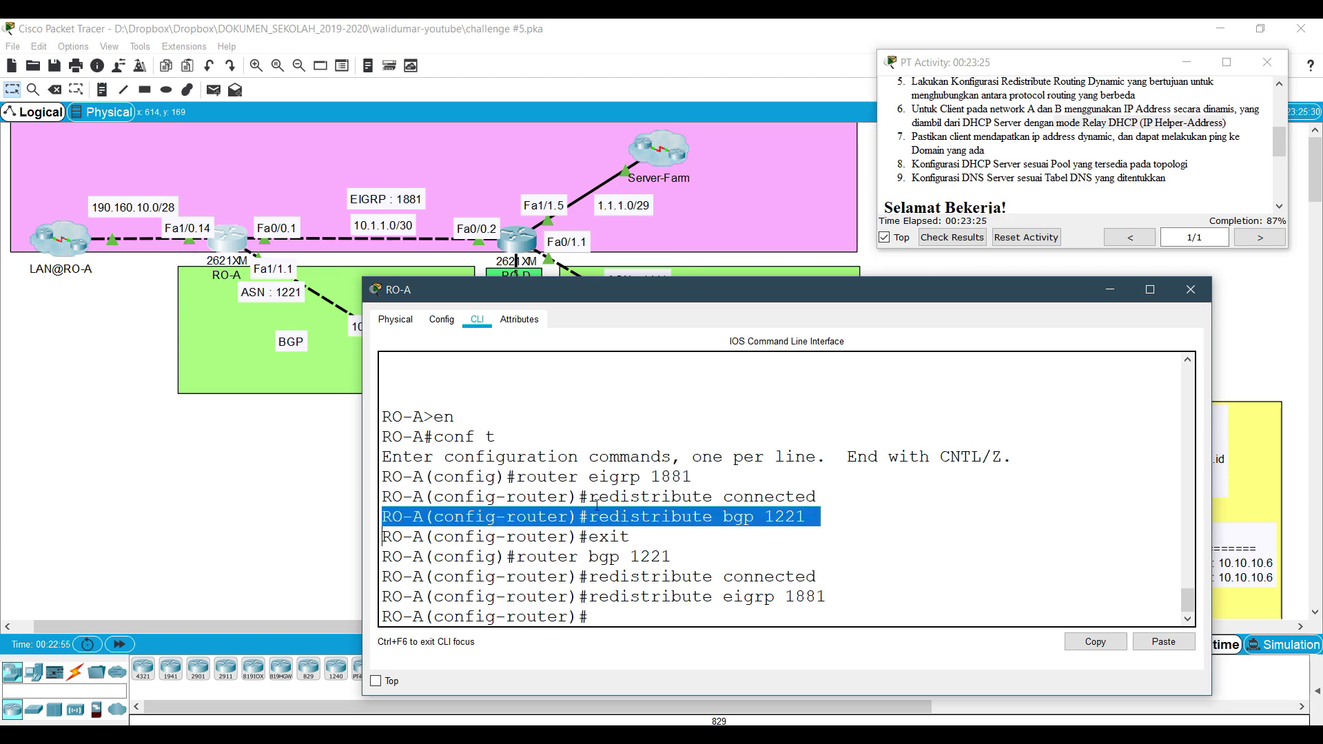
triple_click(603, 559)
triple_click(684, 598)
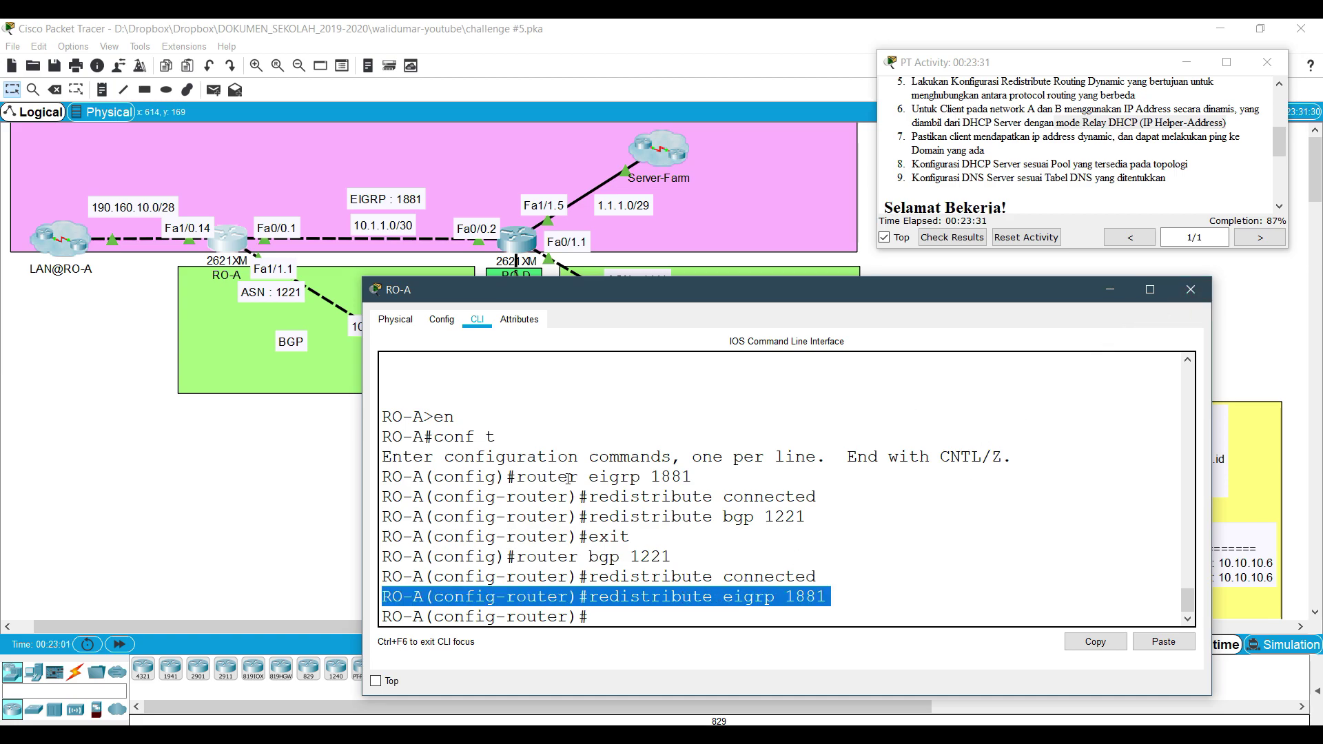
left_click(1190, 289)
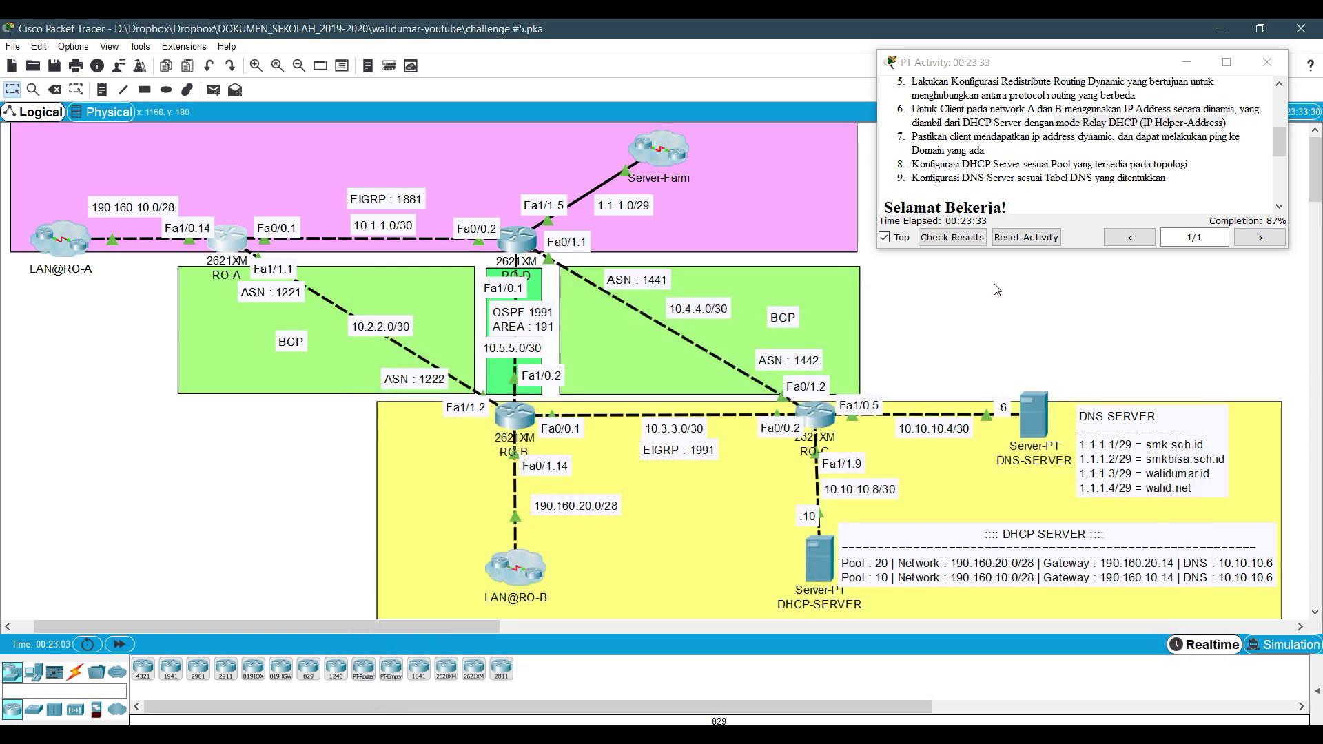